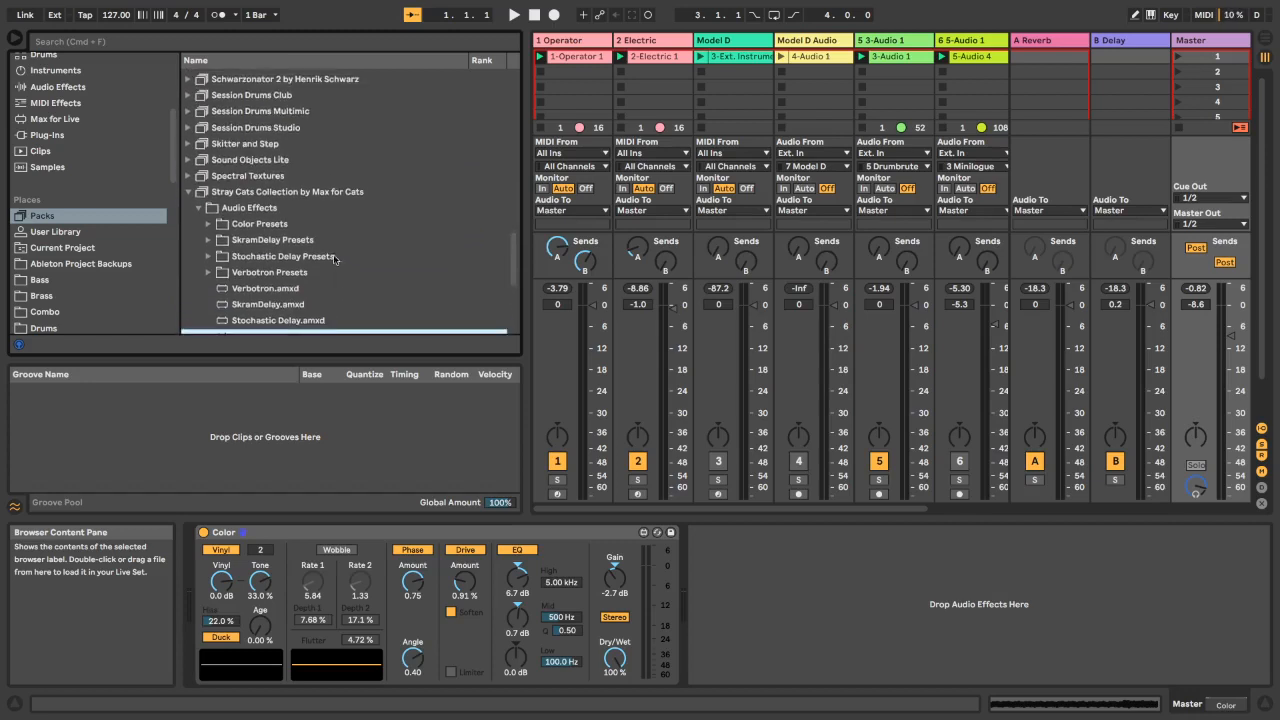
Look through the Stray Cats Collection audio effects in the pack list, and switch to Chrome to view the collection's web page
scroll(291, 233, down, 1)
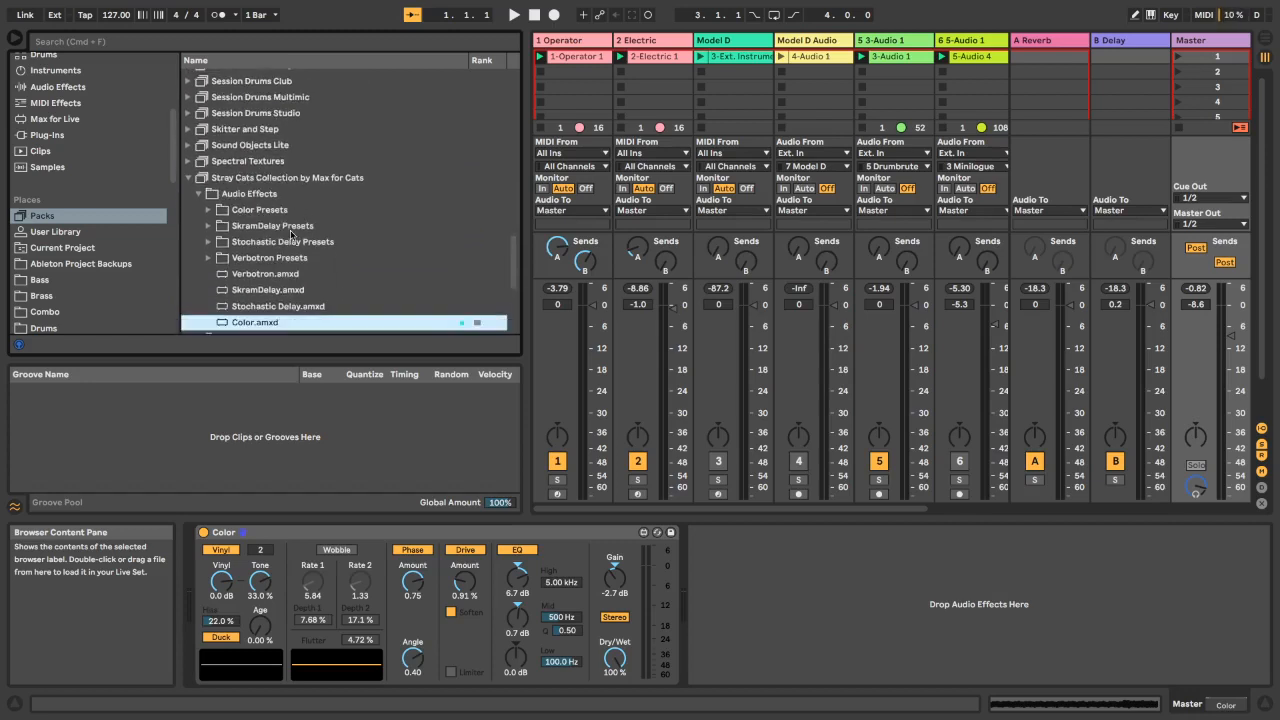
scroll(268, 238, down, 3)
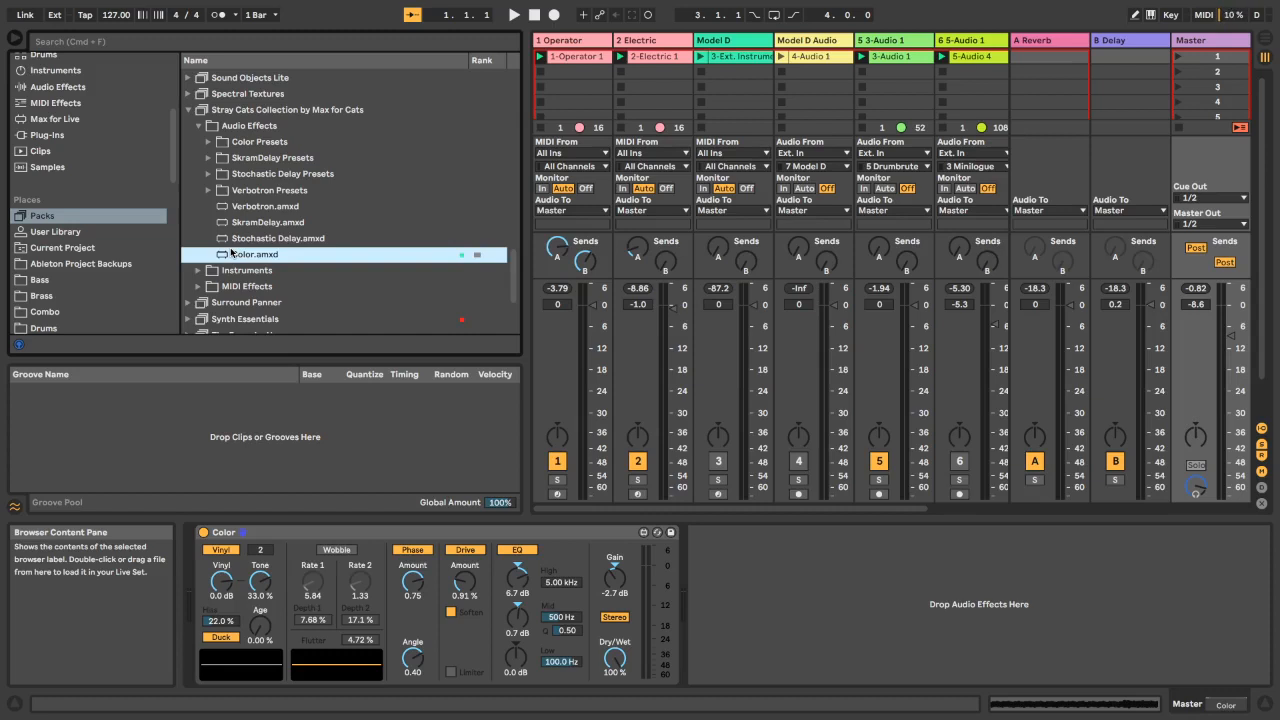
key(ctrl+Left)
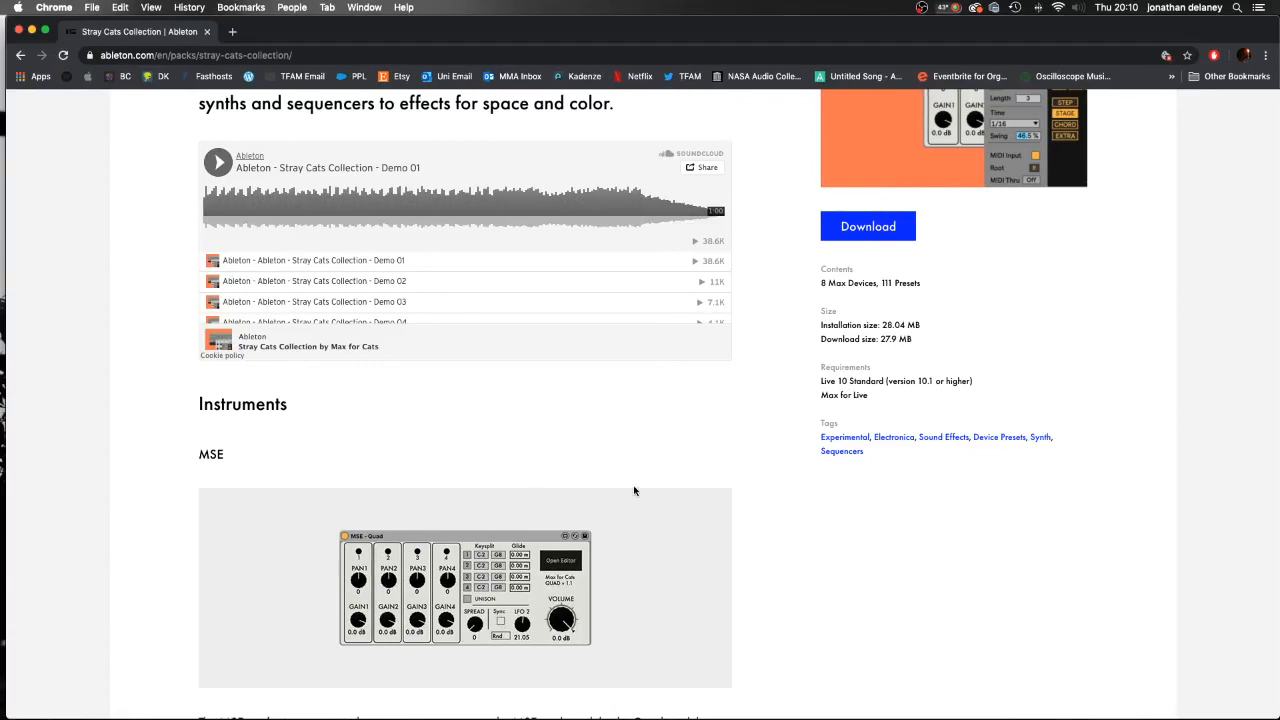
scroll(640, 480, up, 5)
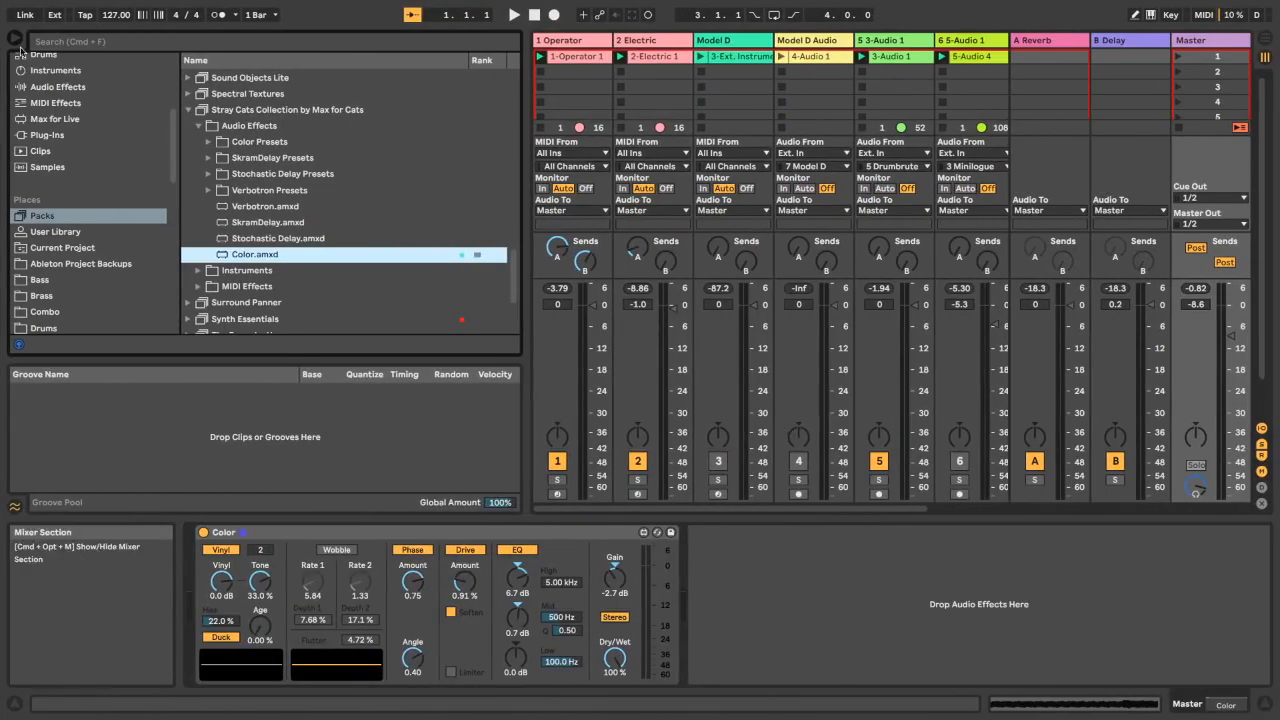
Hide the browser and play the set with the Color device on the Master track bypassed
click(17, 43)
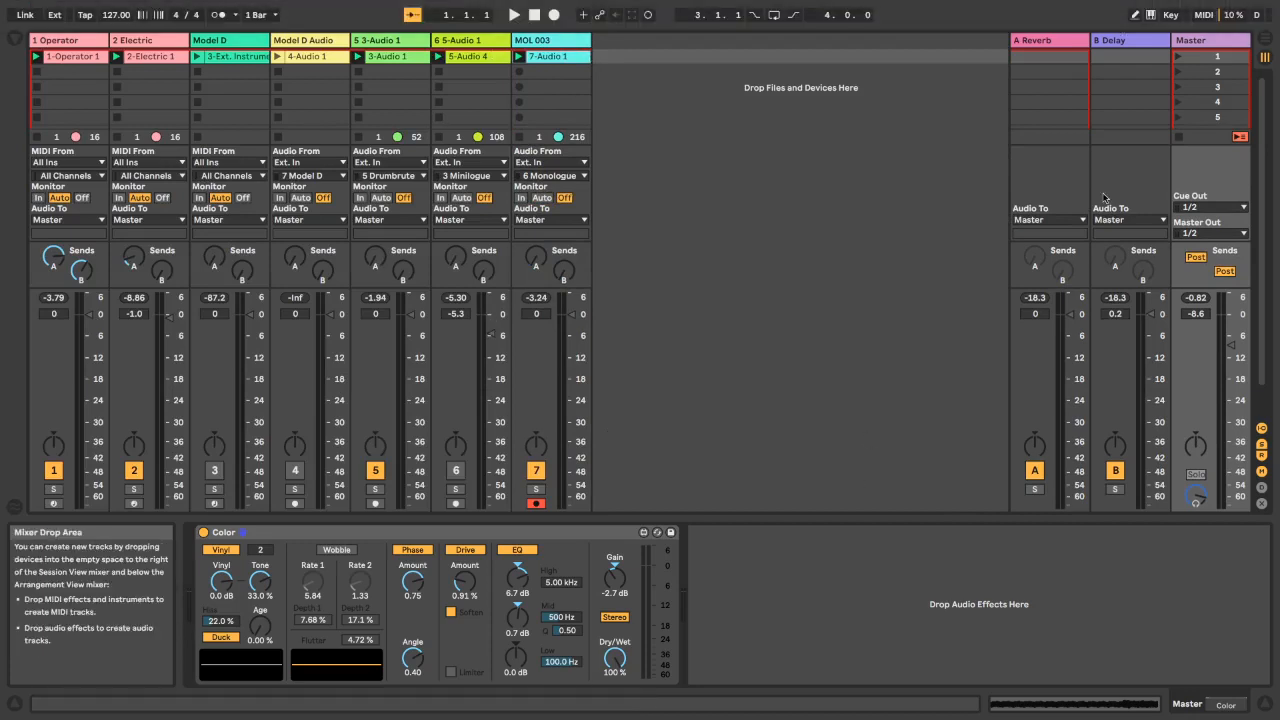
click(203, 532)
click(314, 532)
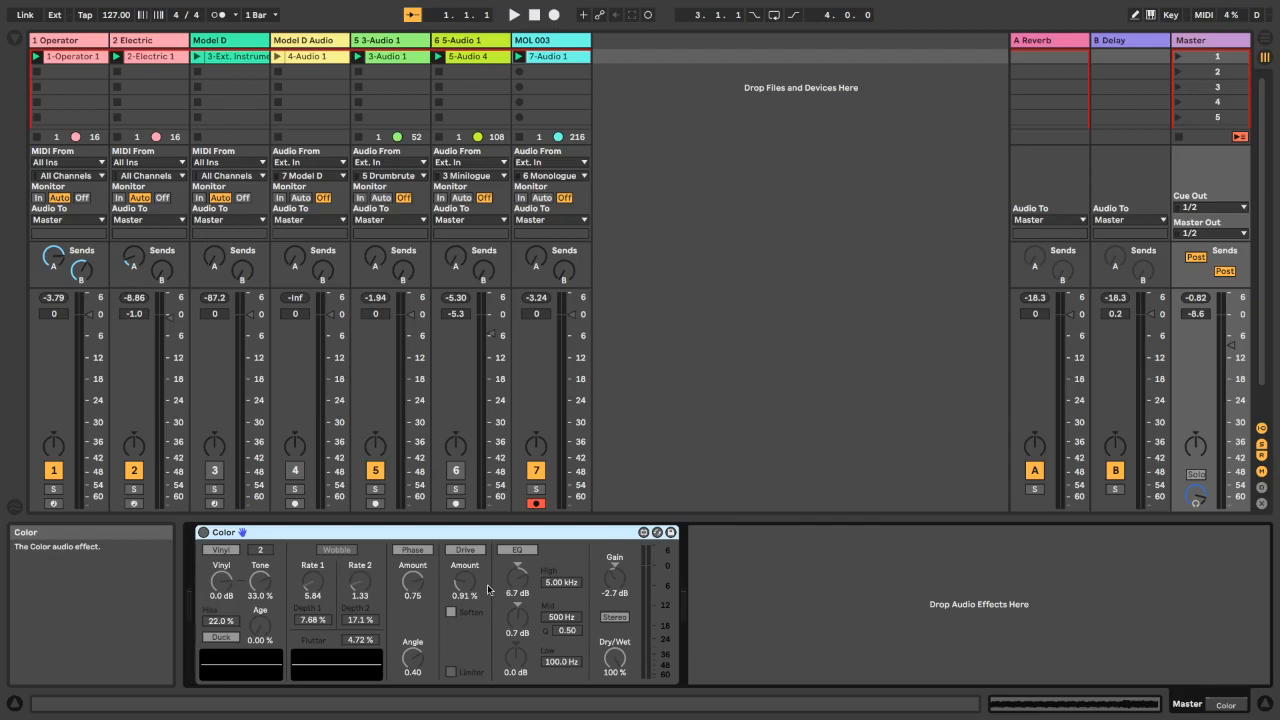
key(space)
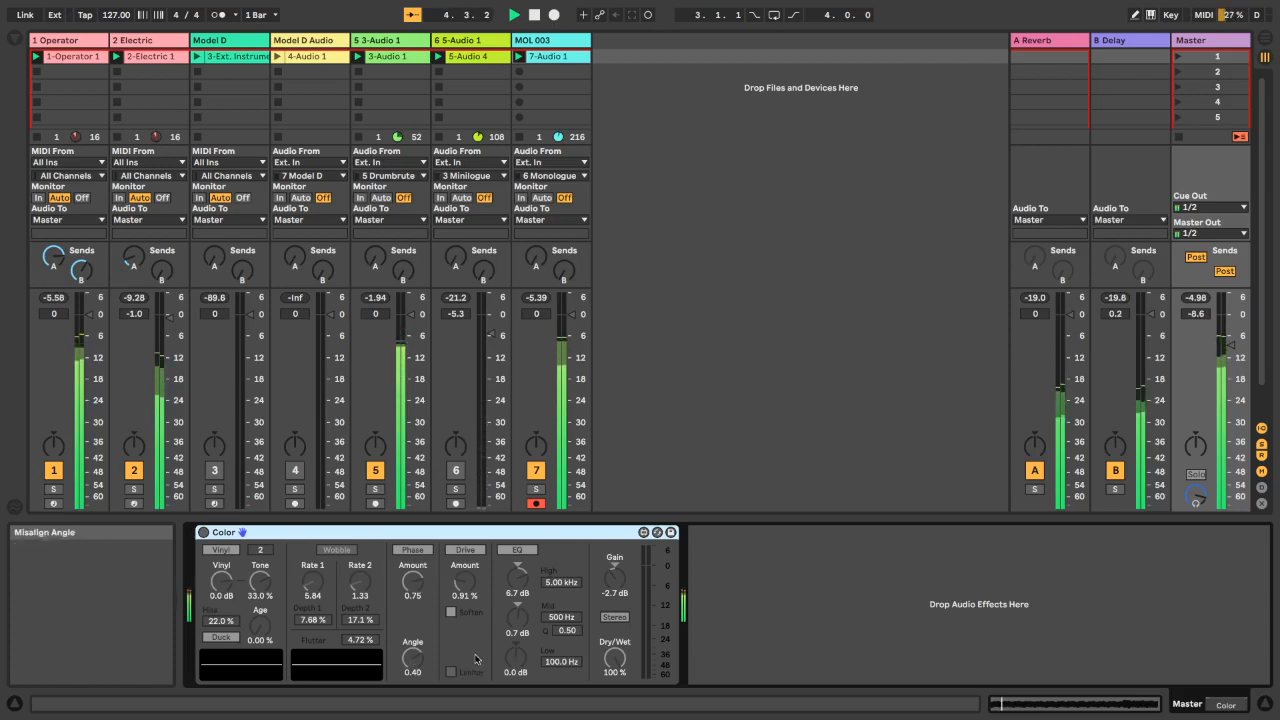
Reactivate Color, compare its mono output against the bypassed signal, and briefly solo the 1 Operator track
click(203, 532)
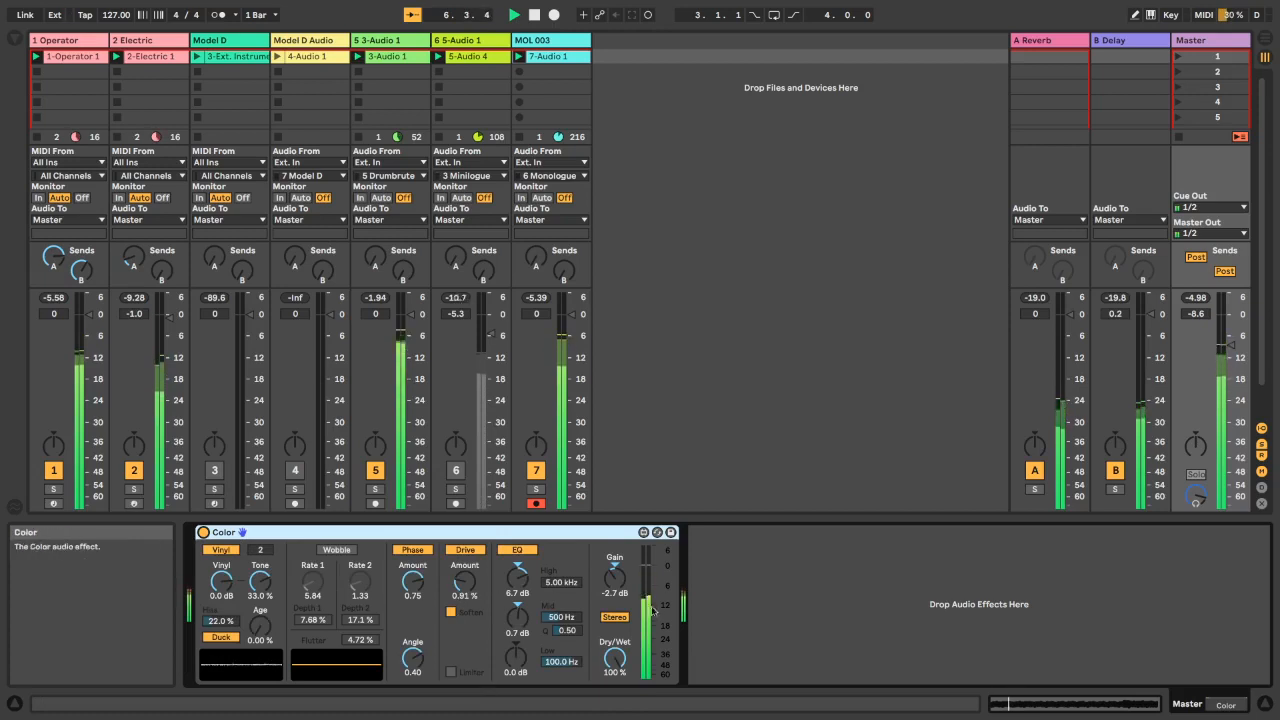
click(614, 617)
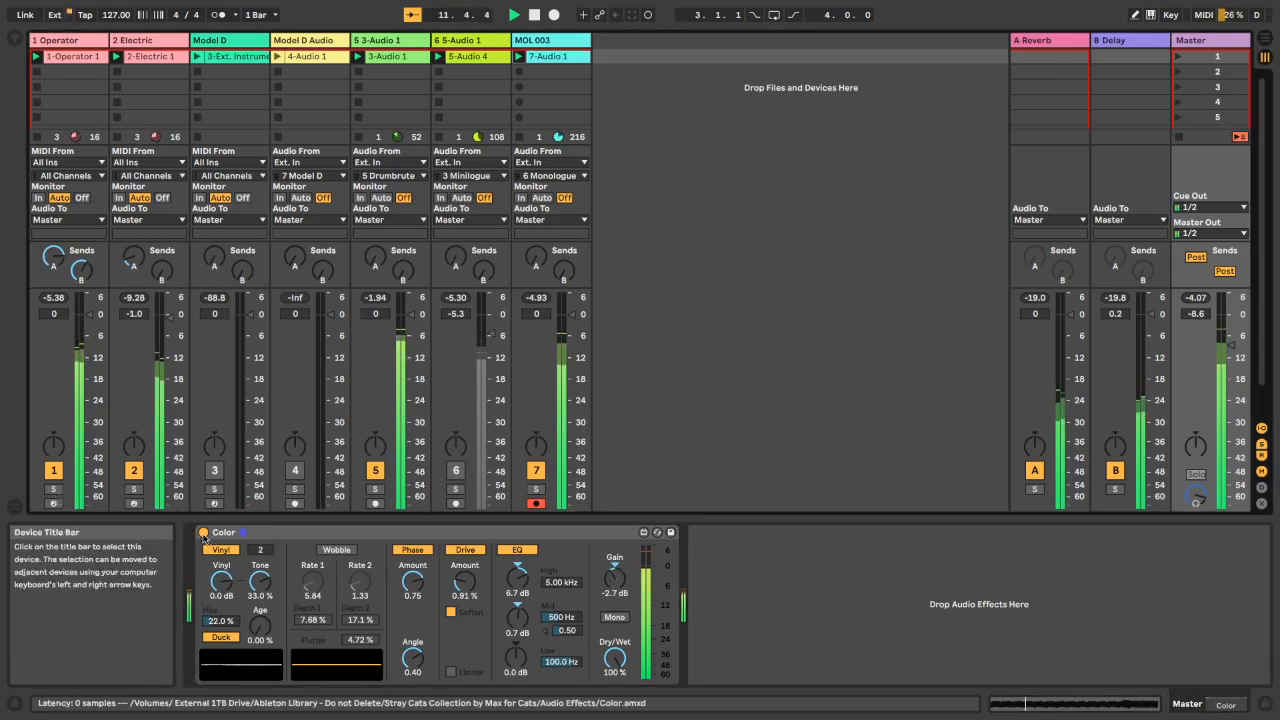
click(203, 533)
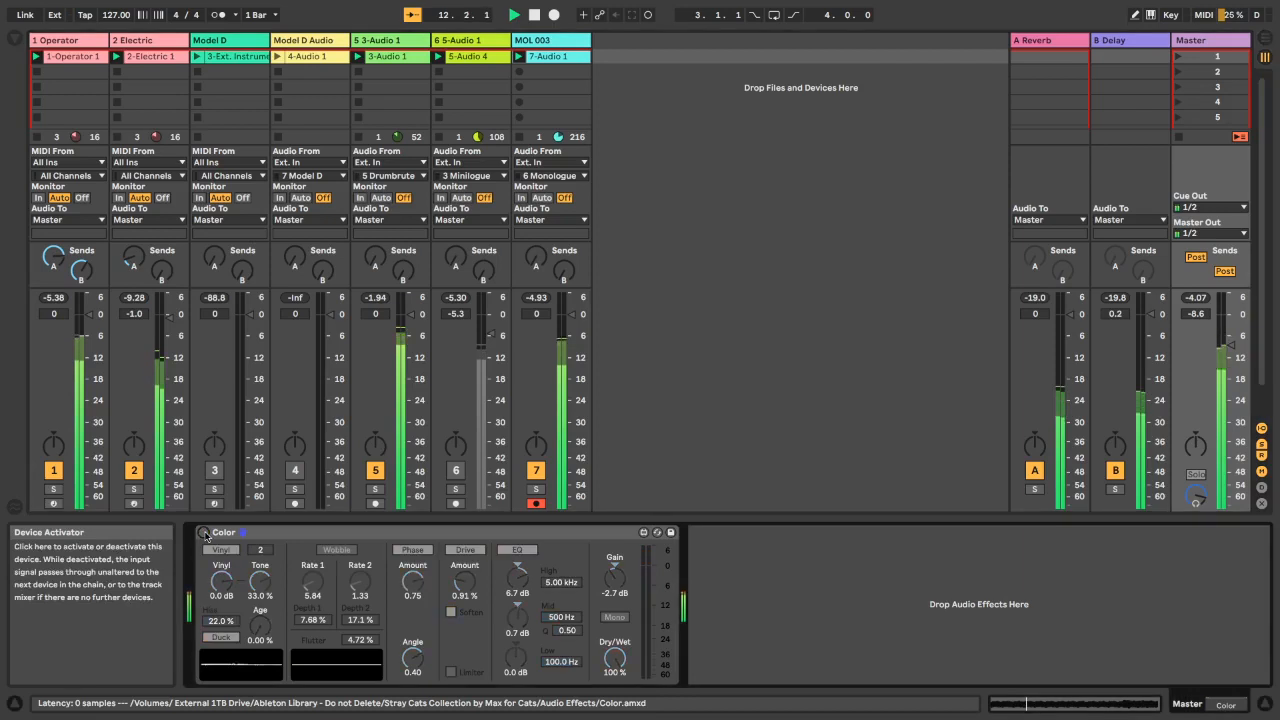
click(52, 489)
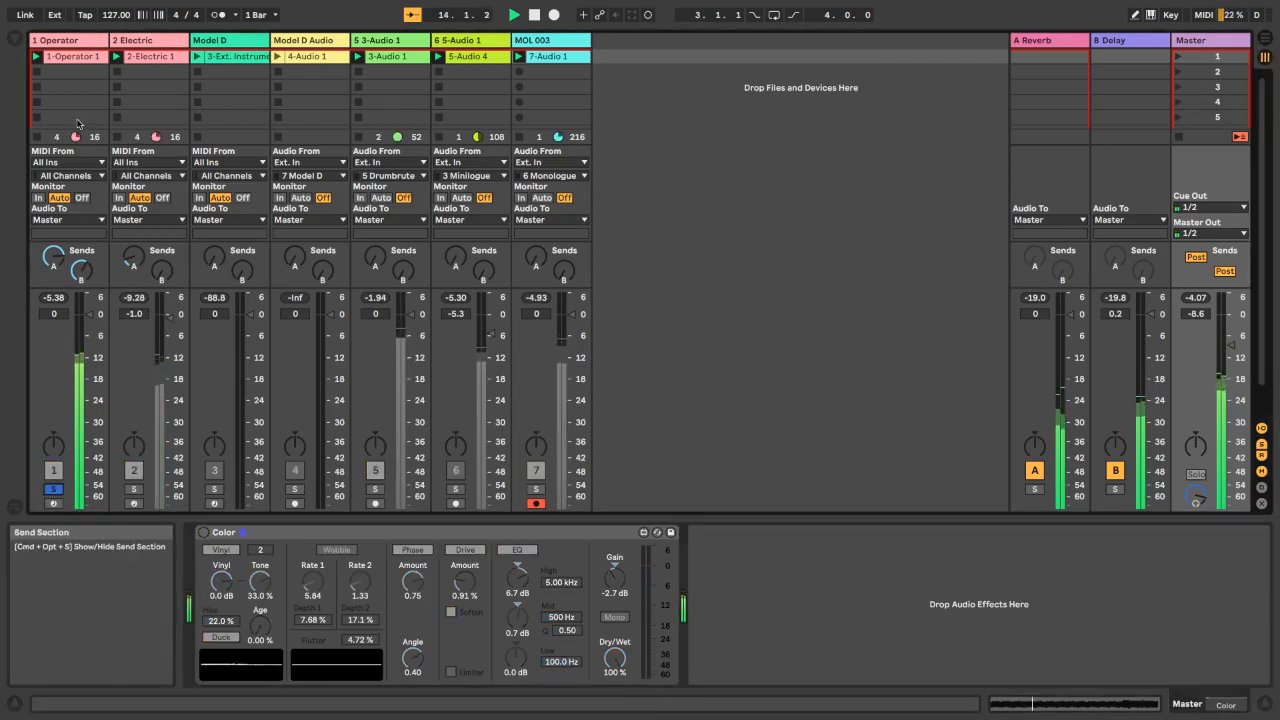
click(52, 489)
Open the recent set "3/4 Dub vibes.als" without saving the changes to "Figure This"
mouse_move(121, 5)
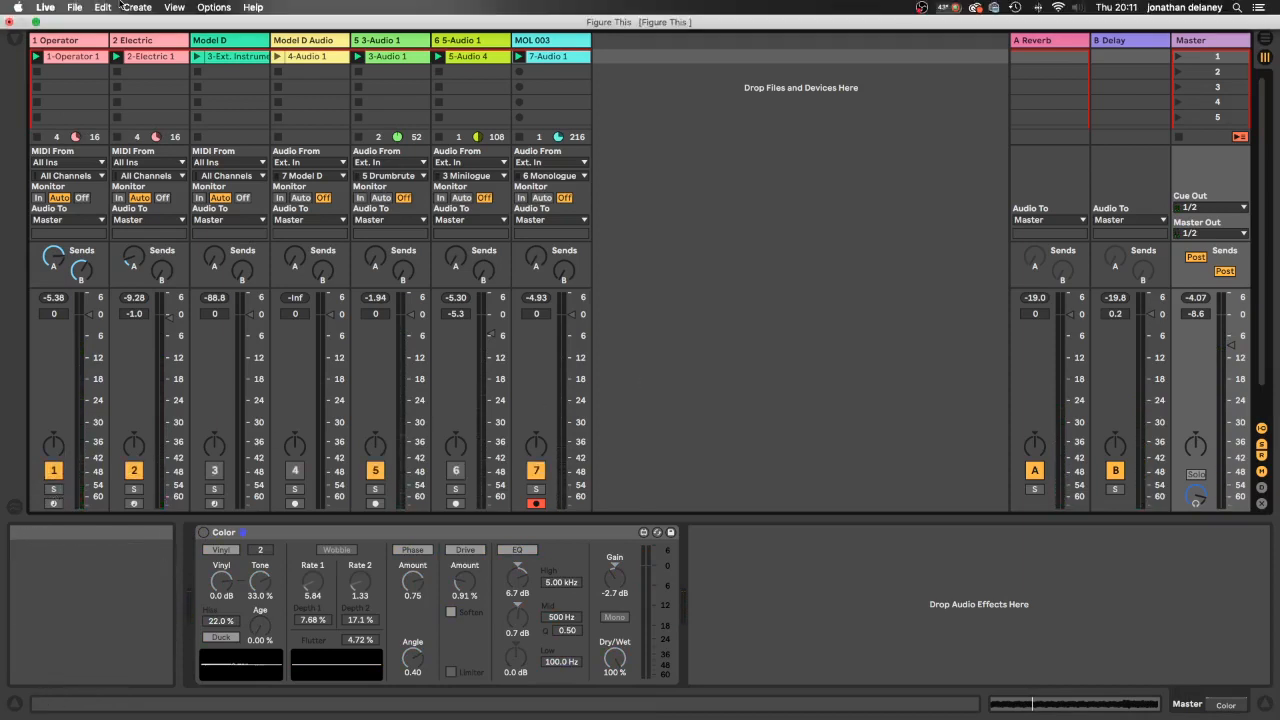
click(74, 7)
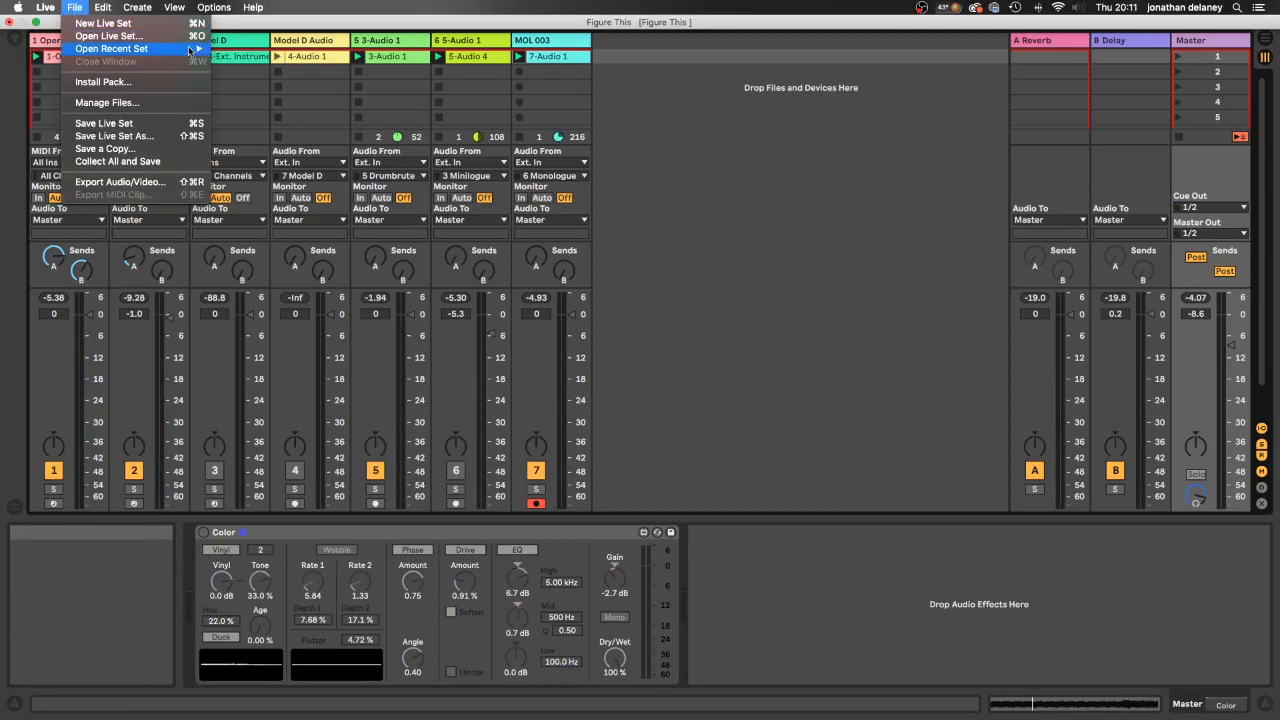
mouse_move(190, 49)
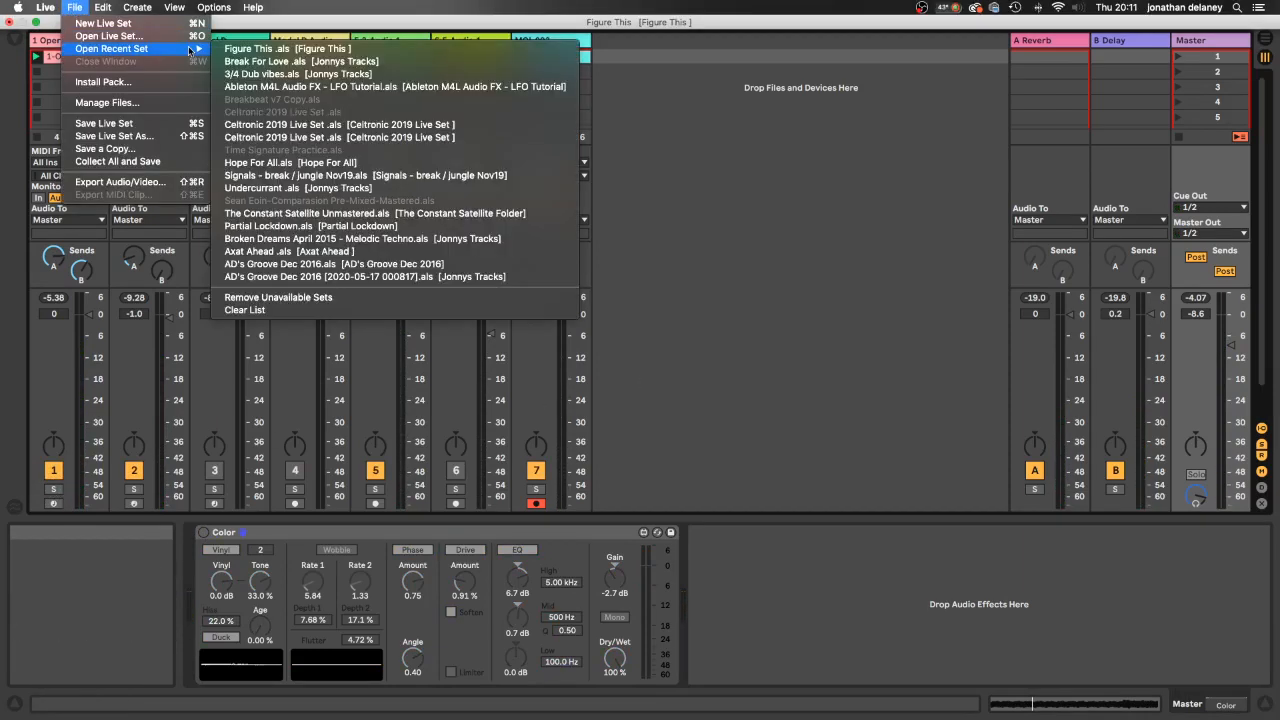
click(372, 74)
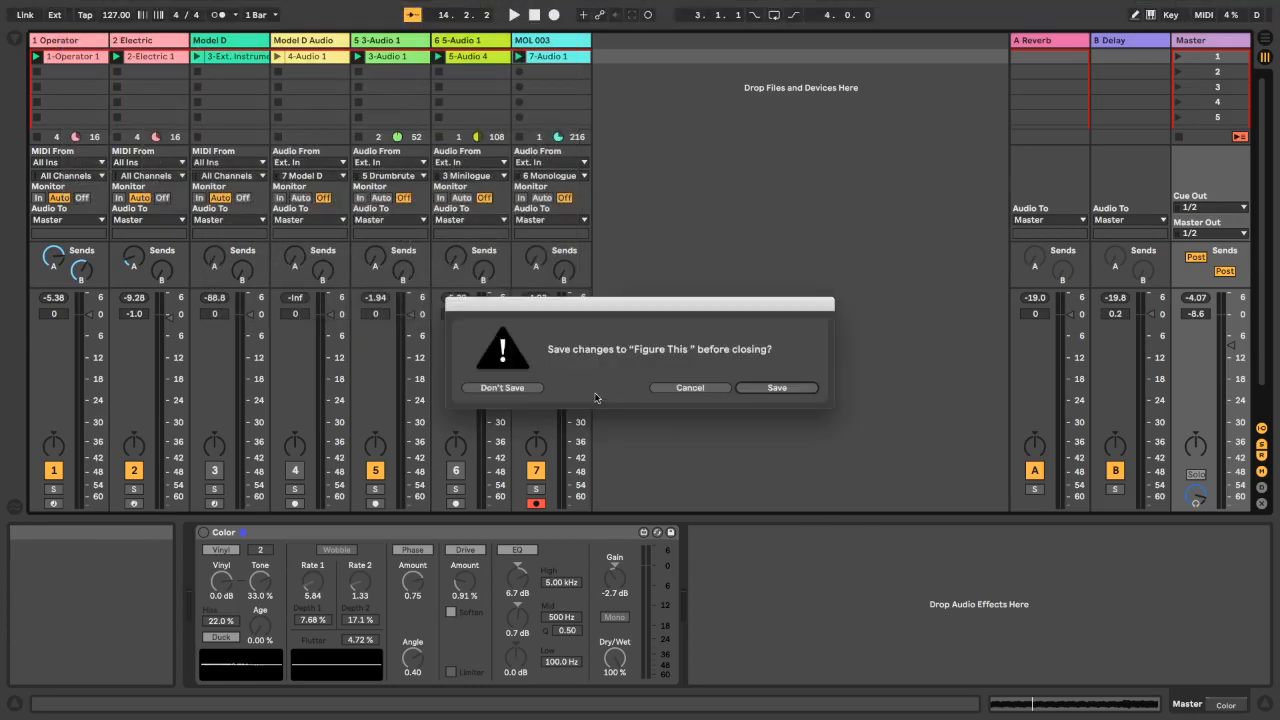
click(514, 389)
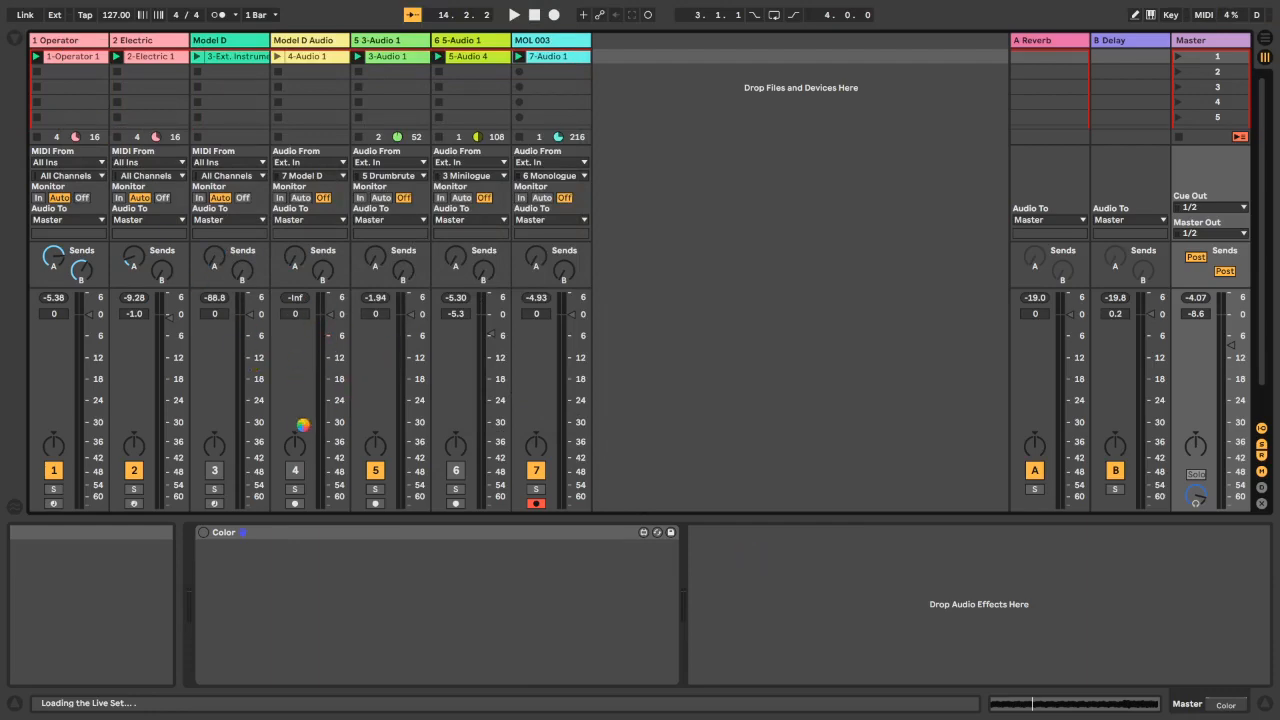
Switch to Chrome to look at the download option on the Stray Cats Collection page, and return to Ableton Live
key(super+Tab)
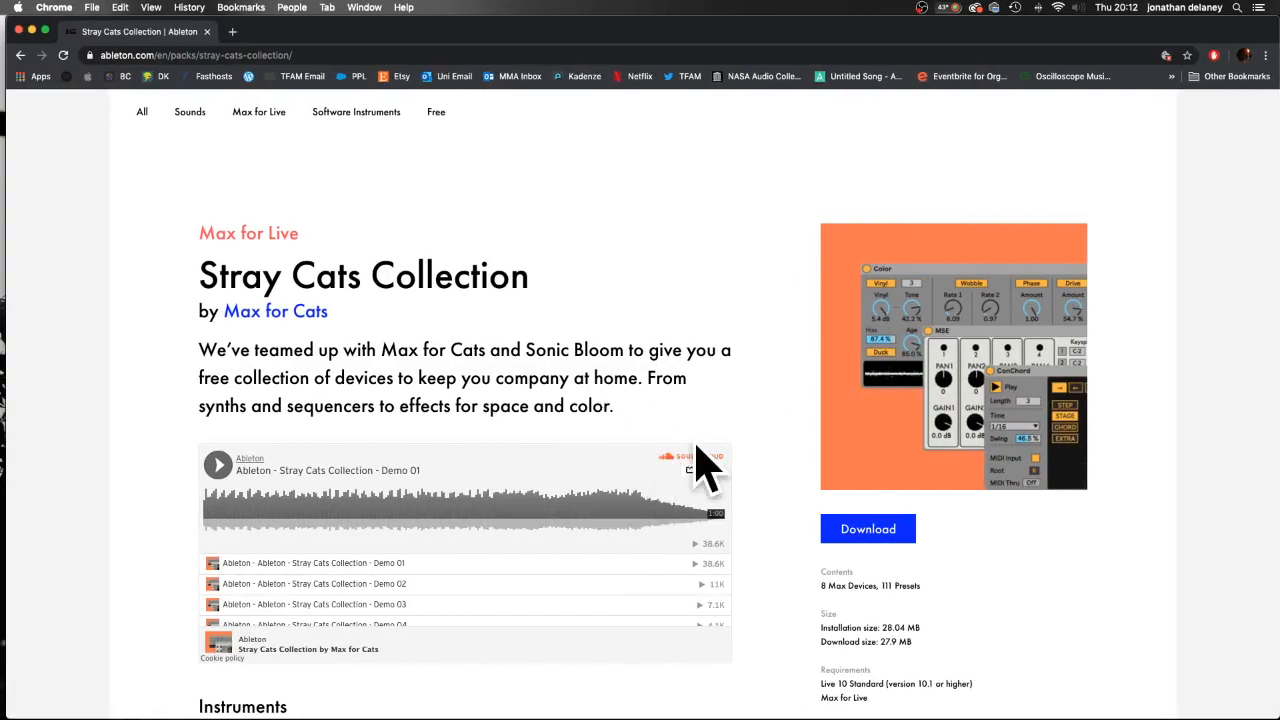
click(890, 531)
click(32, 31)
key(ctrl+Right)
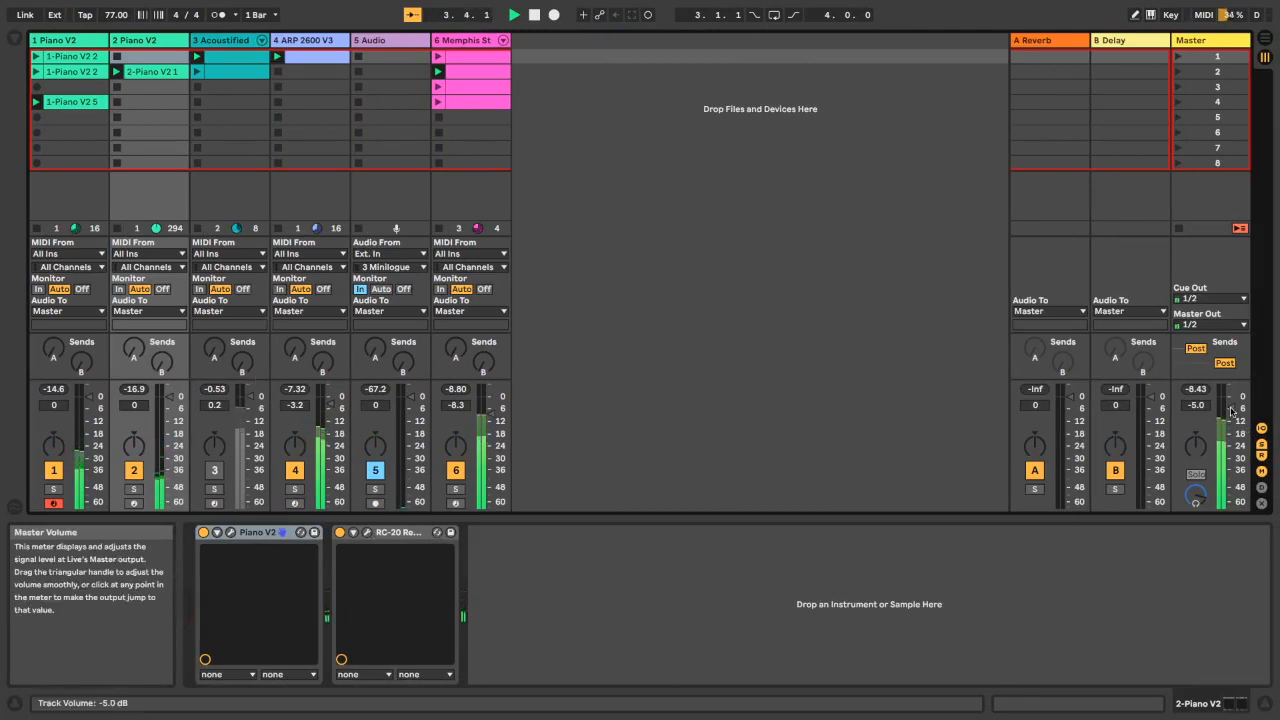
Set the master volume to -2.6 dB and load the Stray Cats Collection's Color audio effect onto the Master track
drag(1232, 410, 1232, 405)
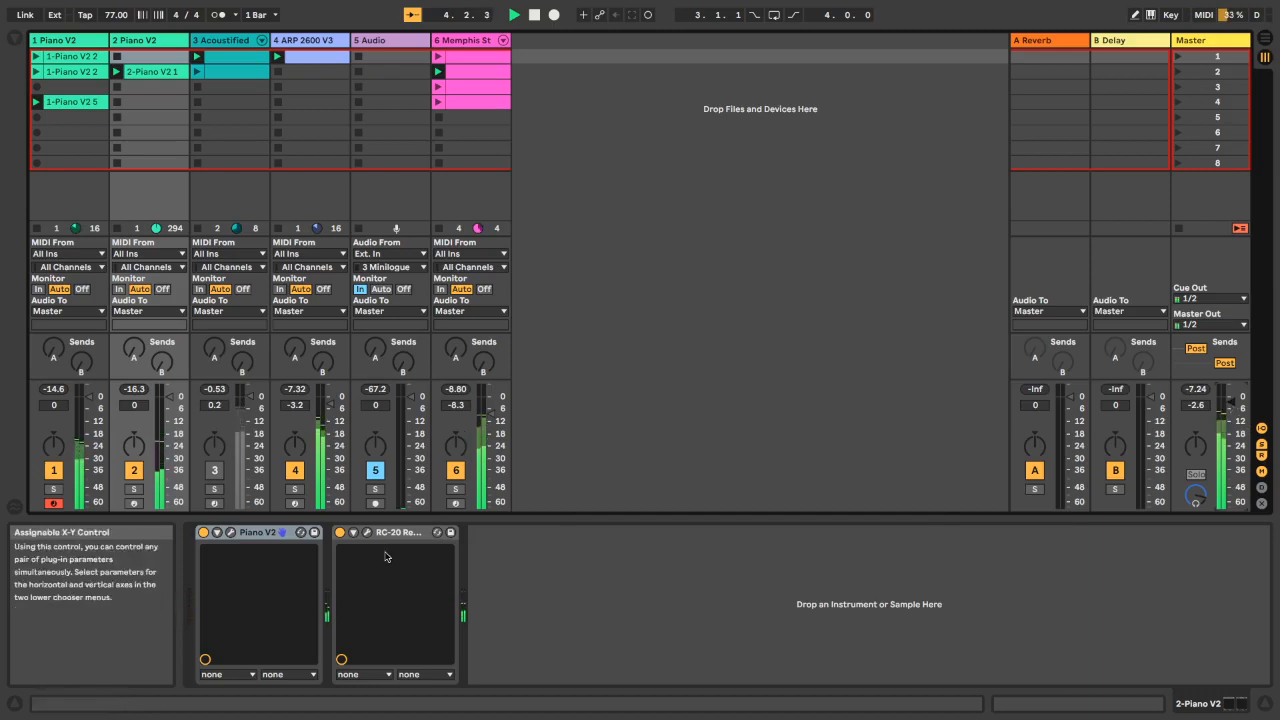
click(1200, 43)
key(super+alt+b)
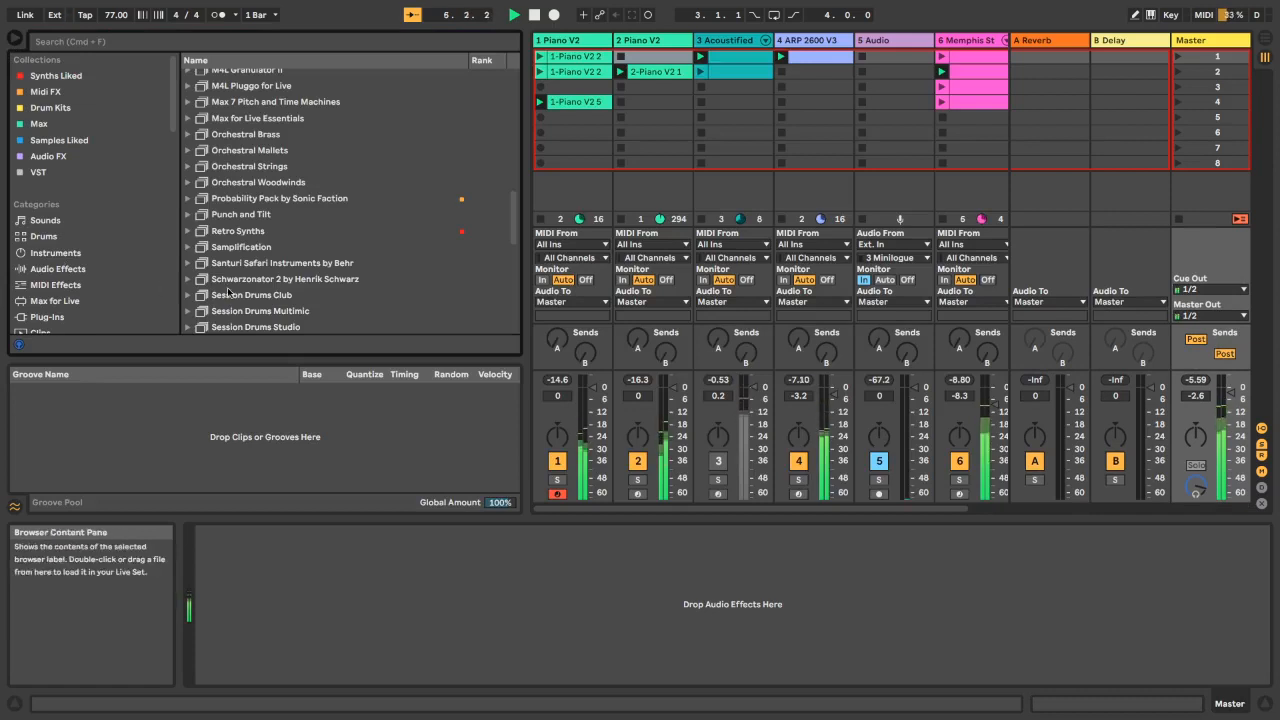
scroll(130, 284, down, 3)
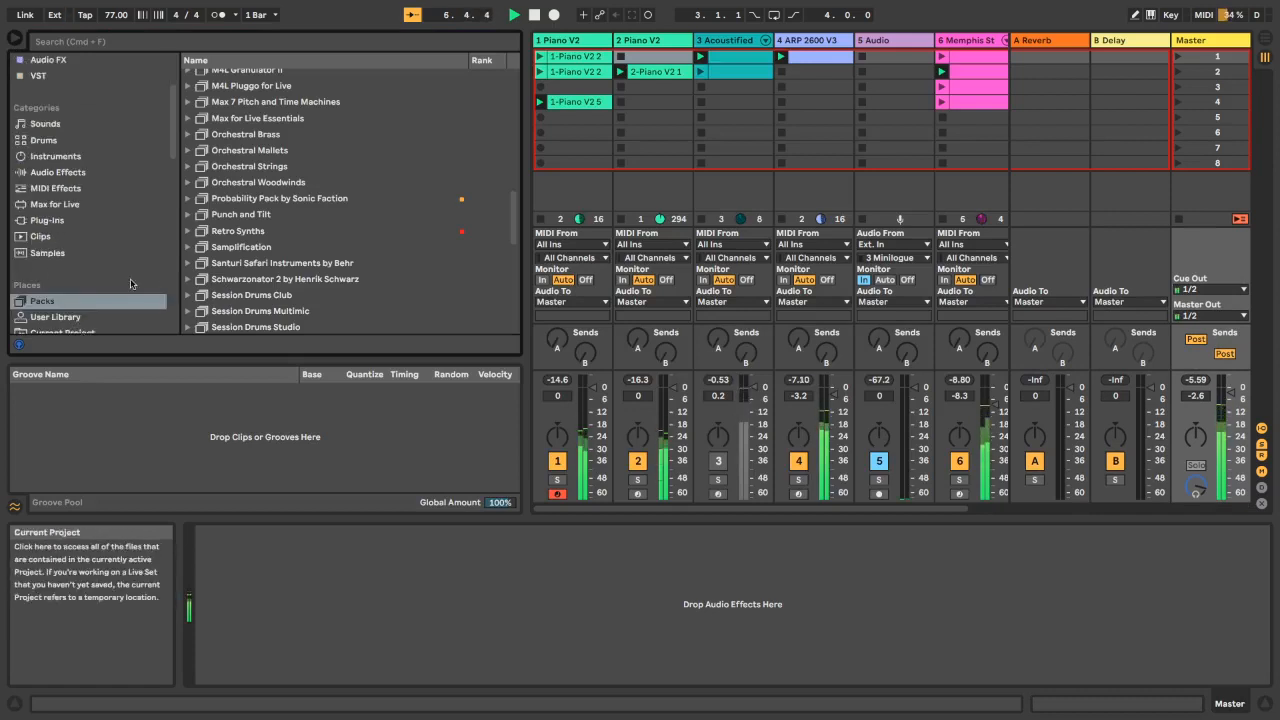
scroll(261, 180, down, 5)
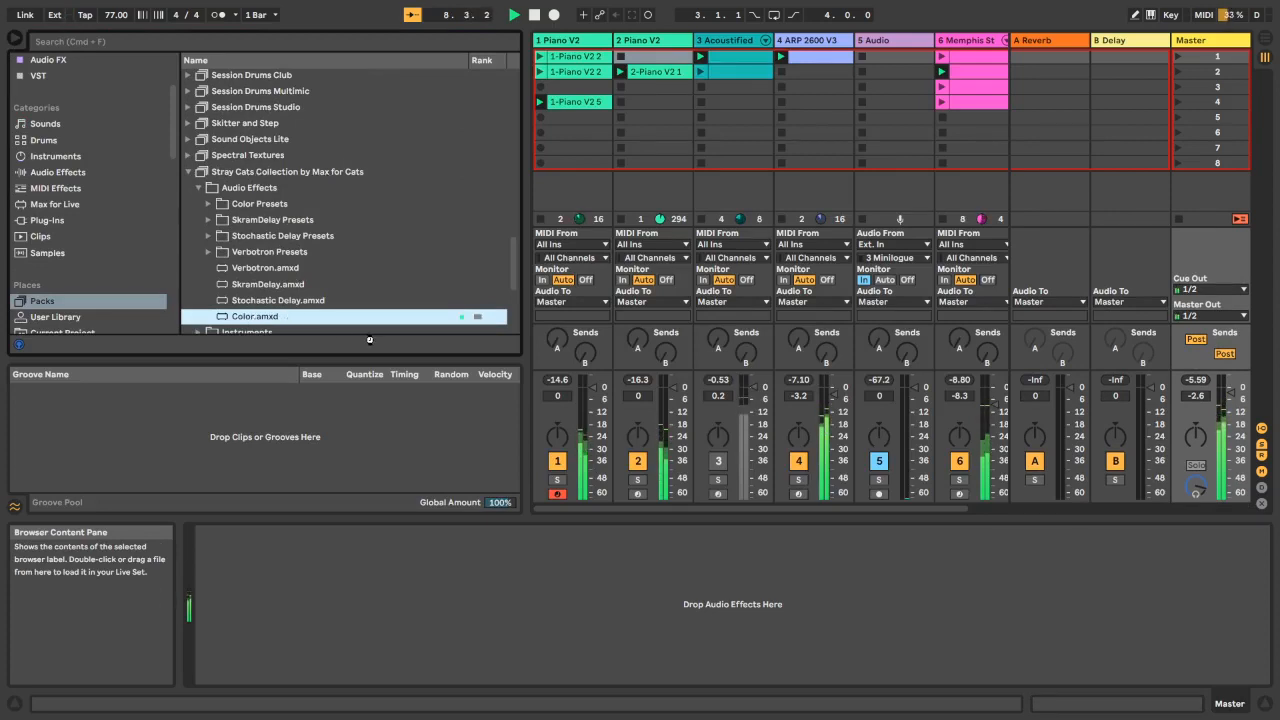
drag(370, 340, 440, 553)
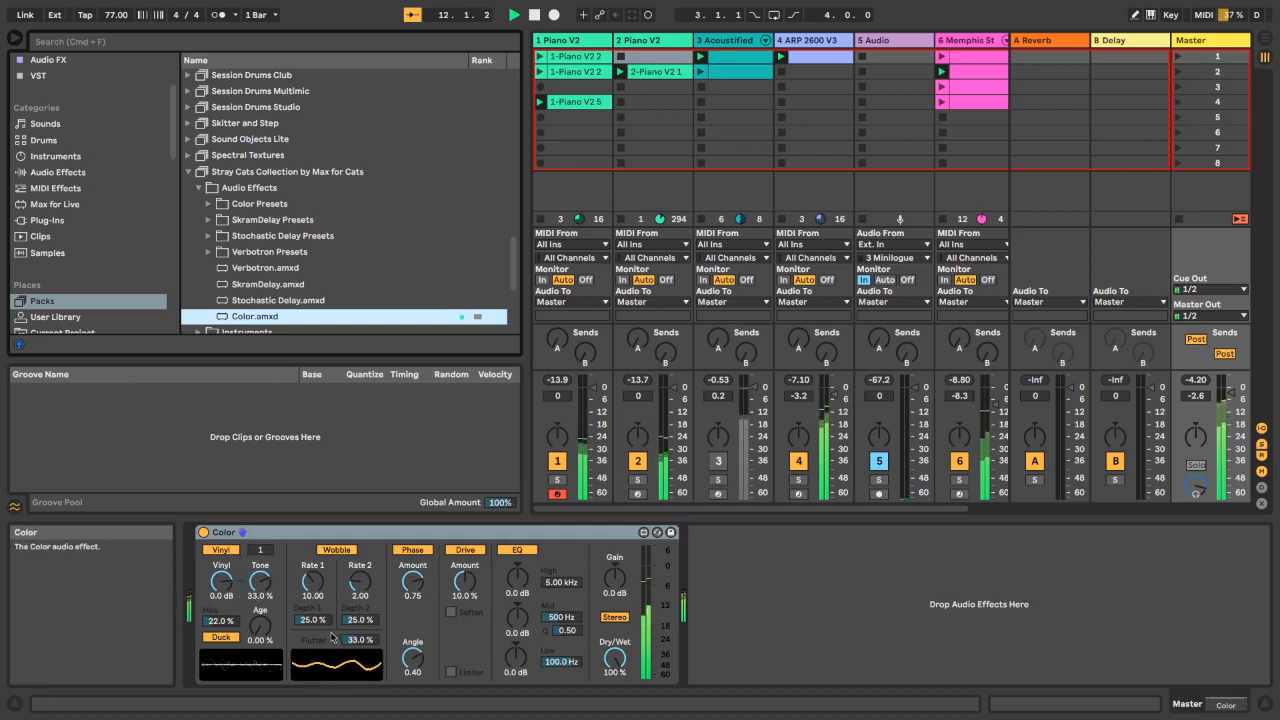
Set Color's vinyl type to 2, Wobble Rate 1 to 4.71, Rate 2 to 0.73 and Flutter to 1.57%
click(243, 532)
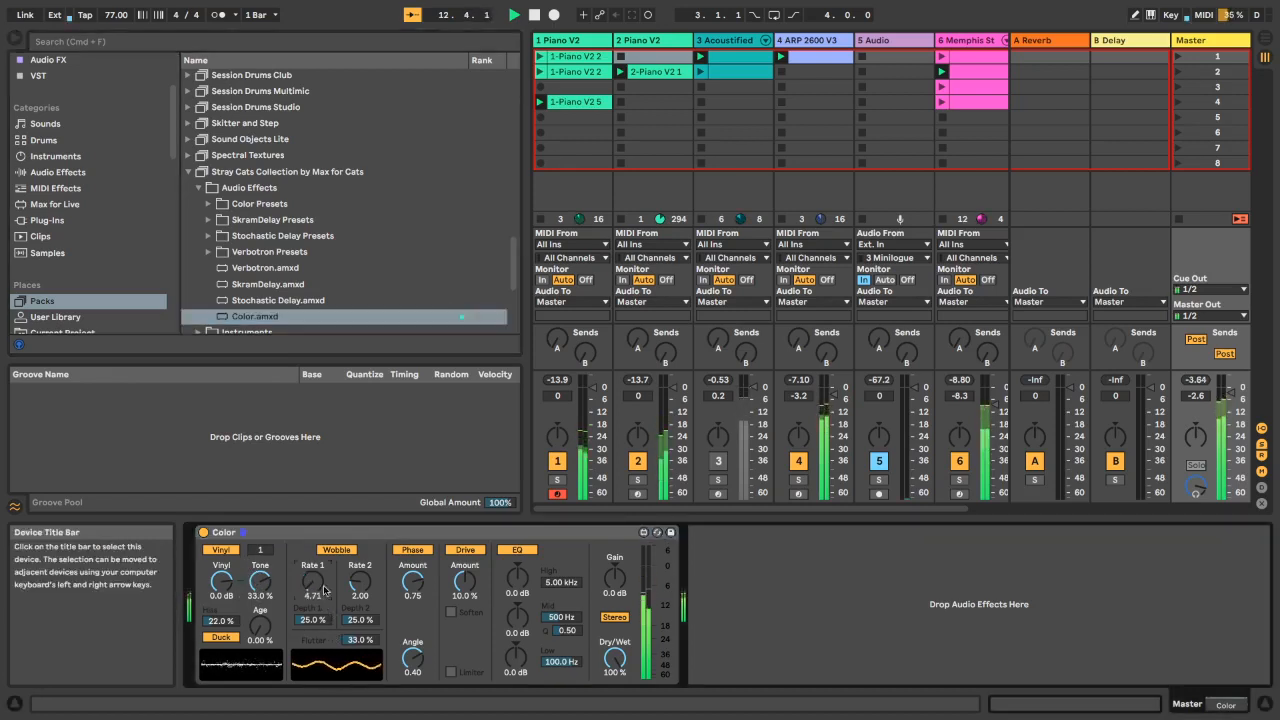
drag(366, 590, 360, 652)
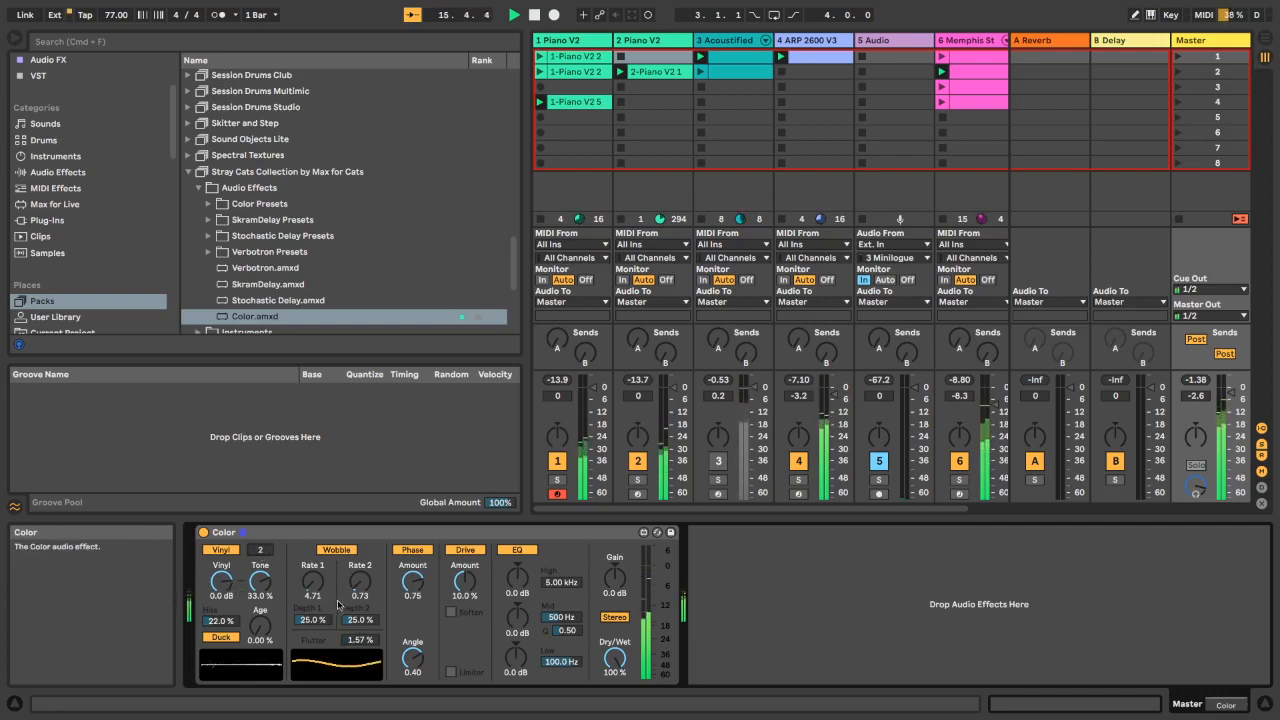
Set Color's Drive amount to 17.0%, EQ high gain to 4.7 dB, Tone to 51.5%, Age to 25.2% and output Gain to 2.5 dB
drag(461, 586, 461, 576)
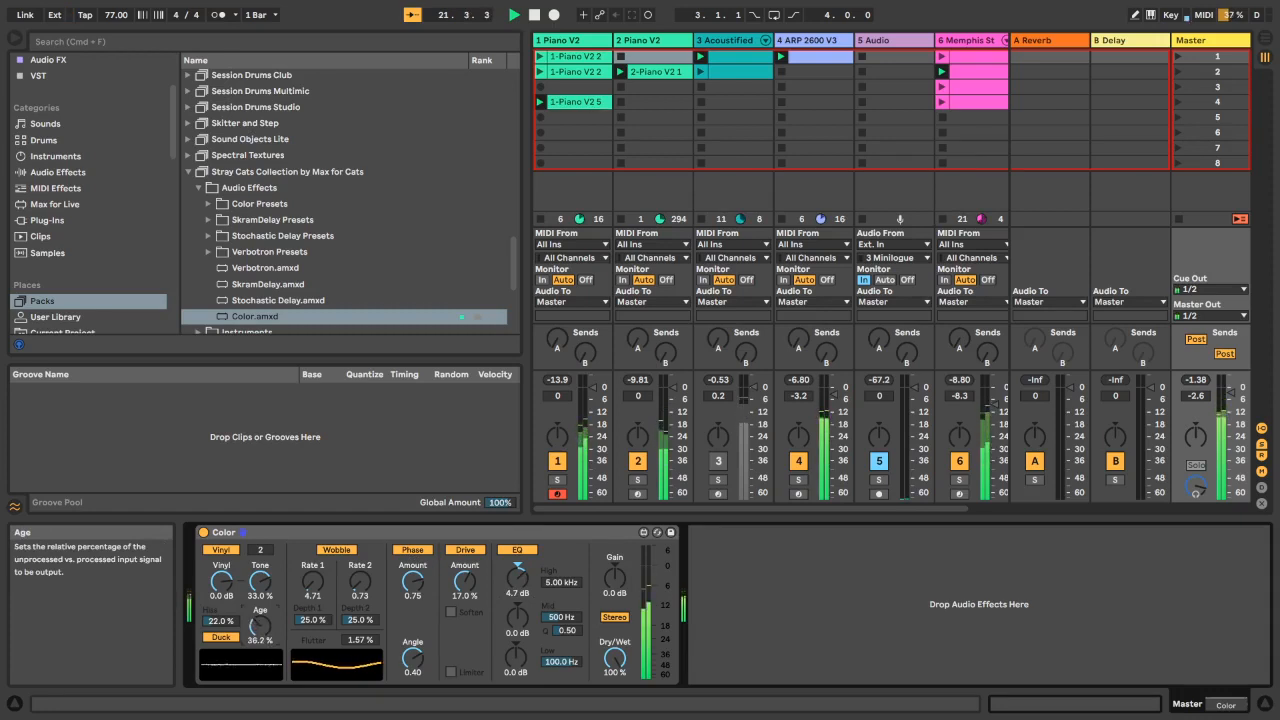
drag(257, 617, 260, 592)
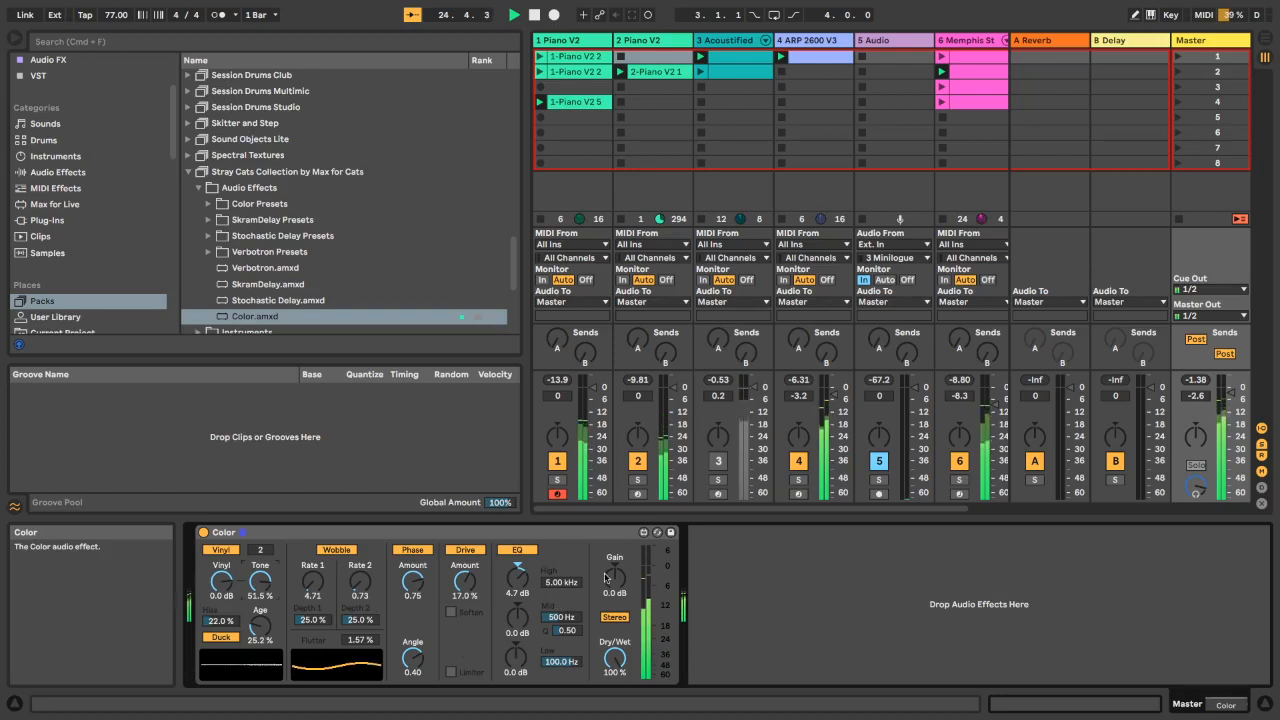
drag(612, 578, 612, 568)
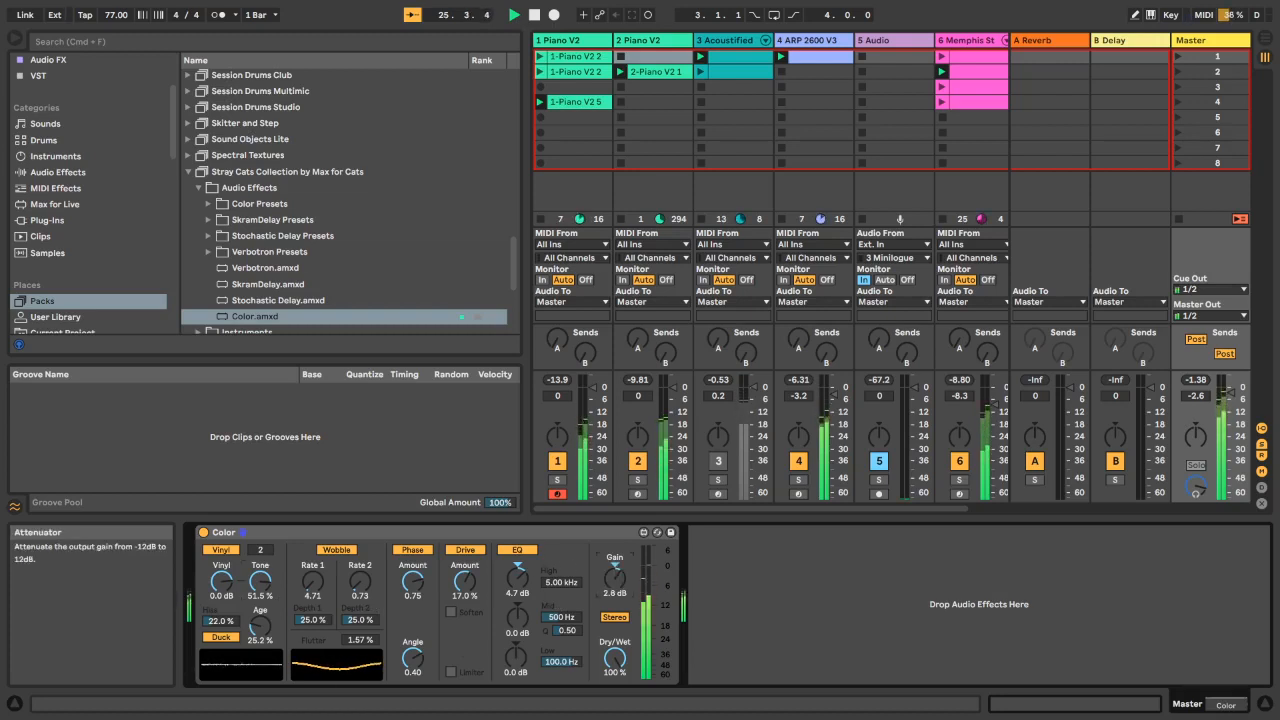
Compare Color's output in mono and stereo during playback, ending on Stereo
click(612, 617)
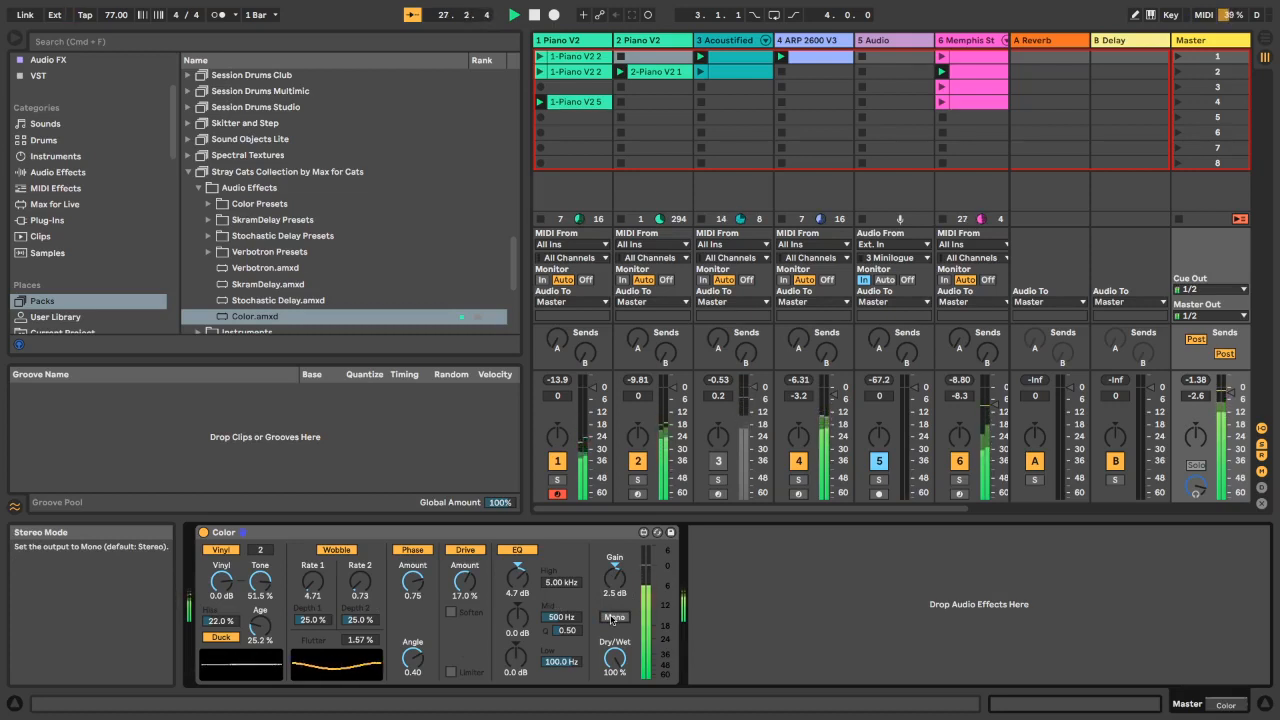
click(612, 618)
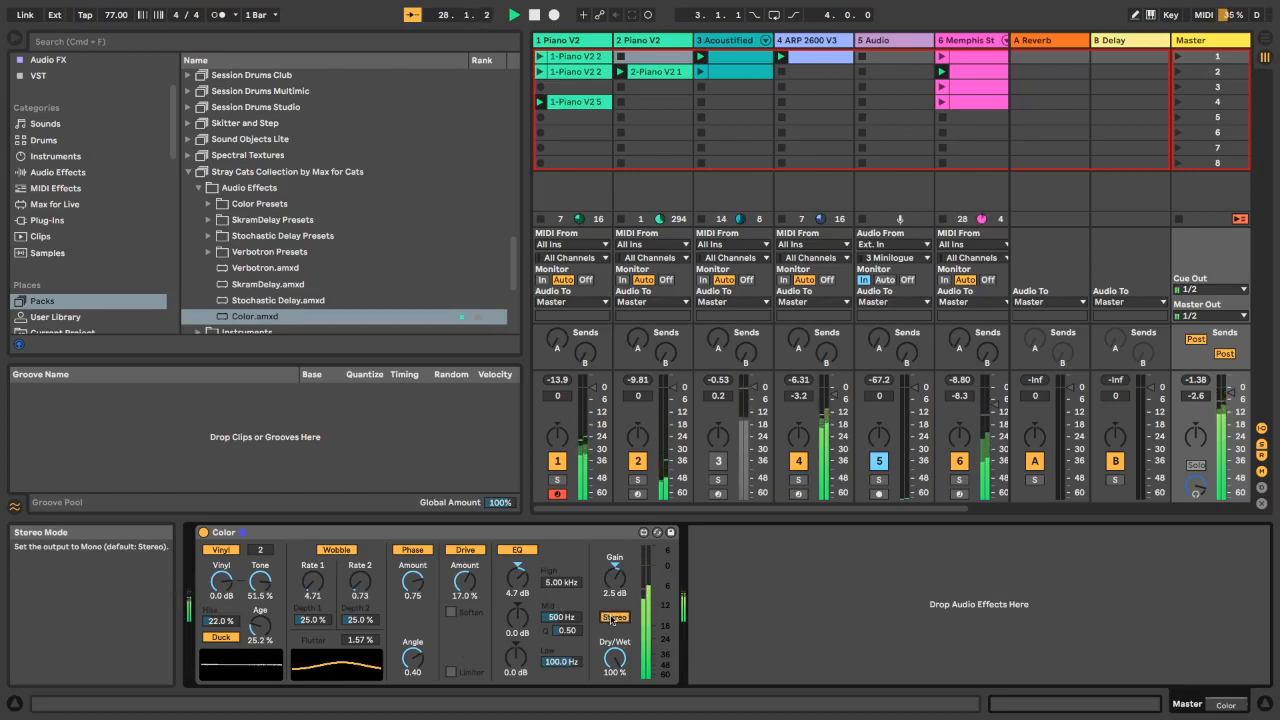
click(612, 618)
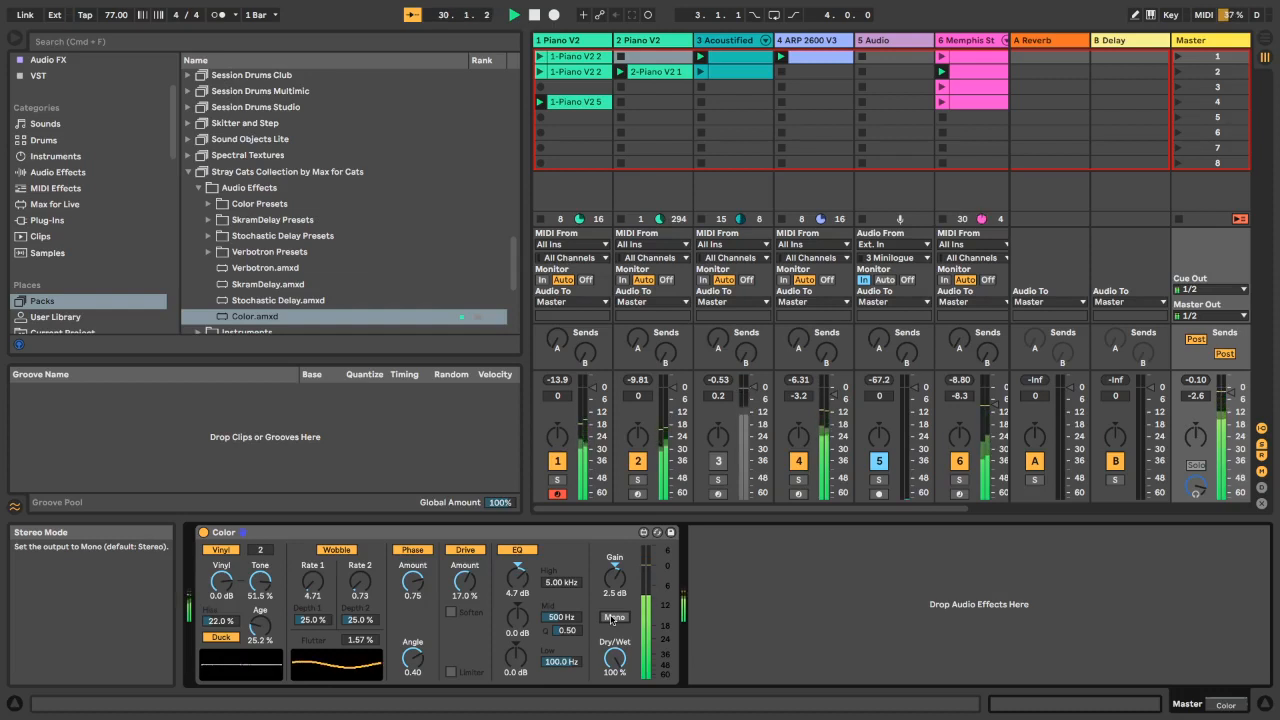
click(612, 618)
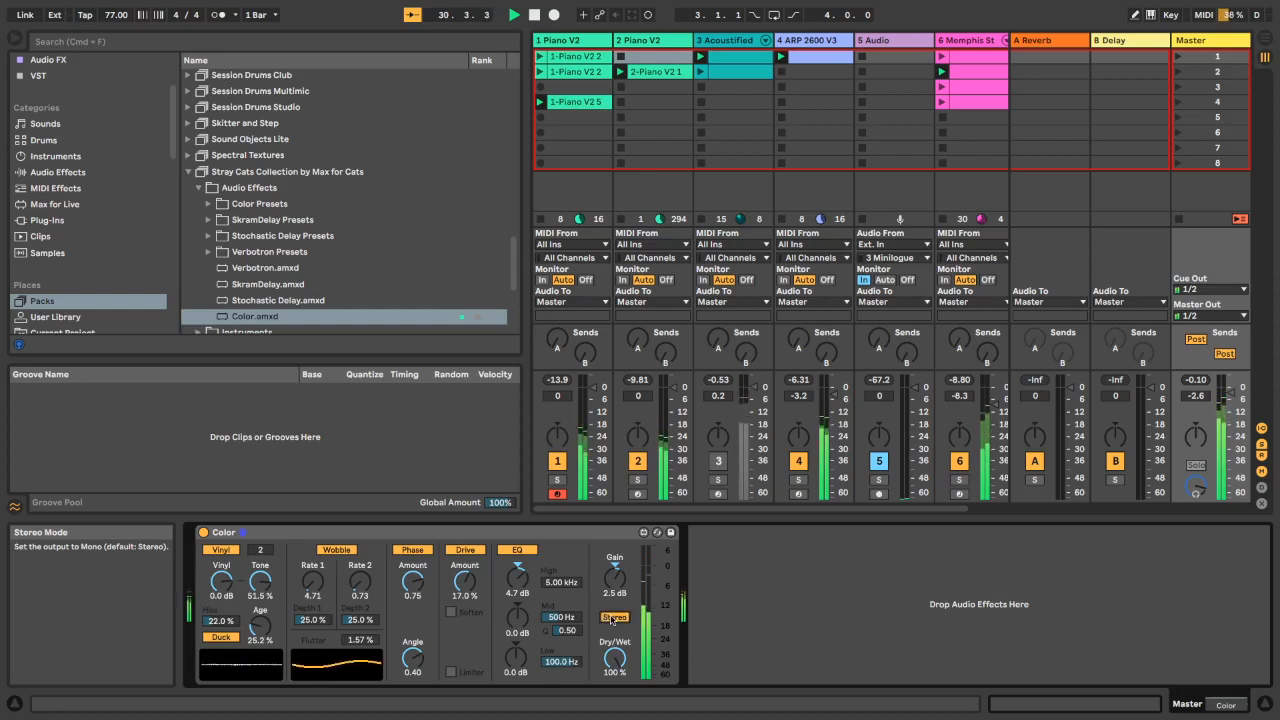
Bypass and reactivate Color to compare the sound, and switch off its Vinyl section
click(203, 533)
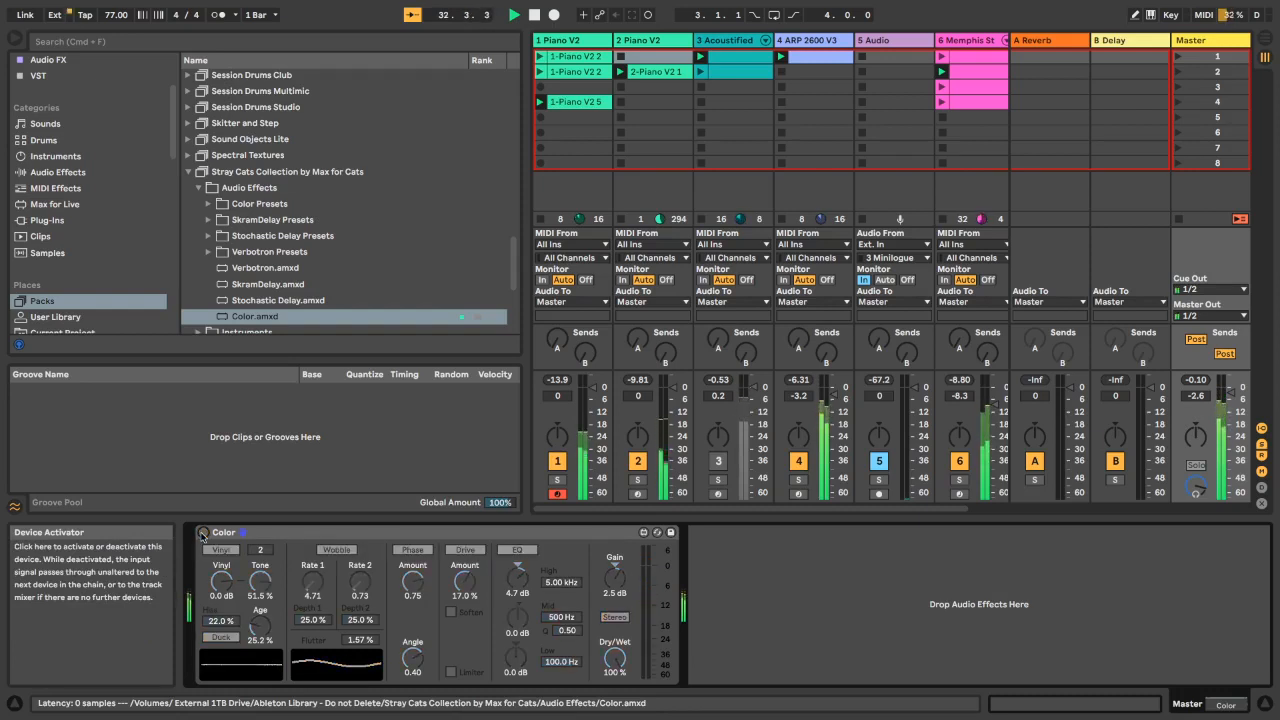
click(203, 533)
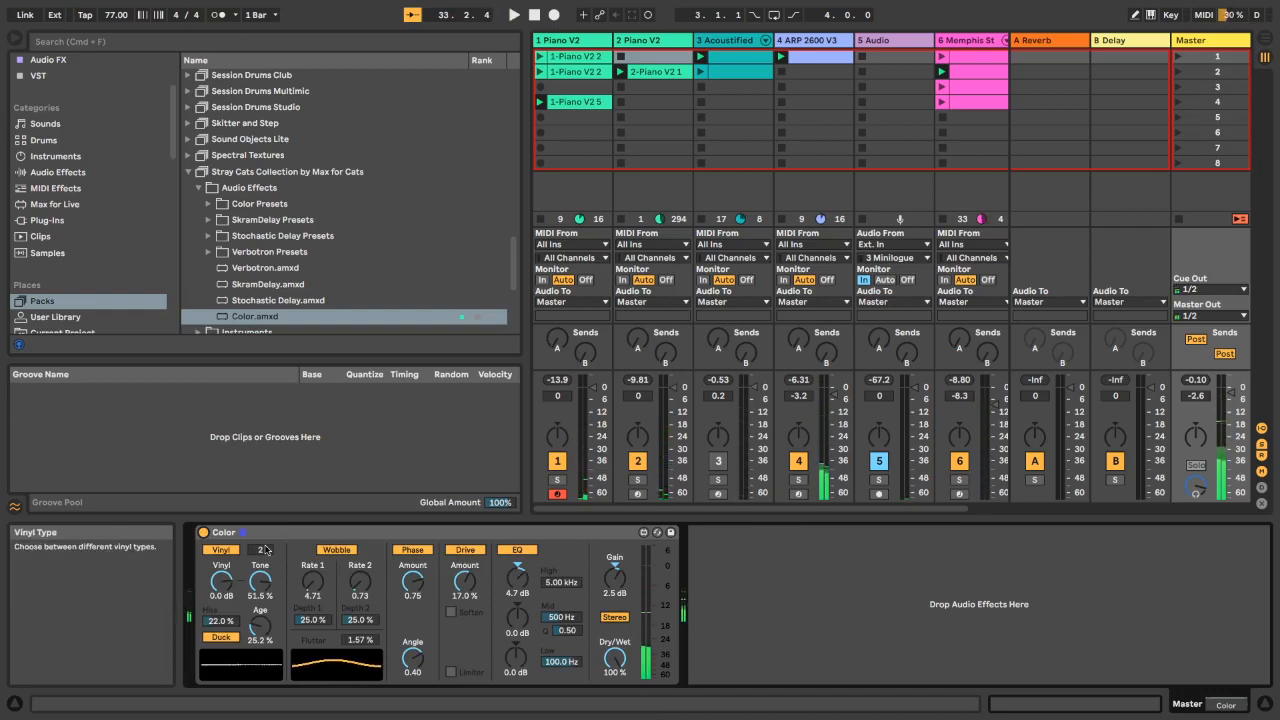
click(220, 551)
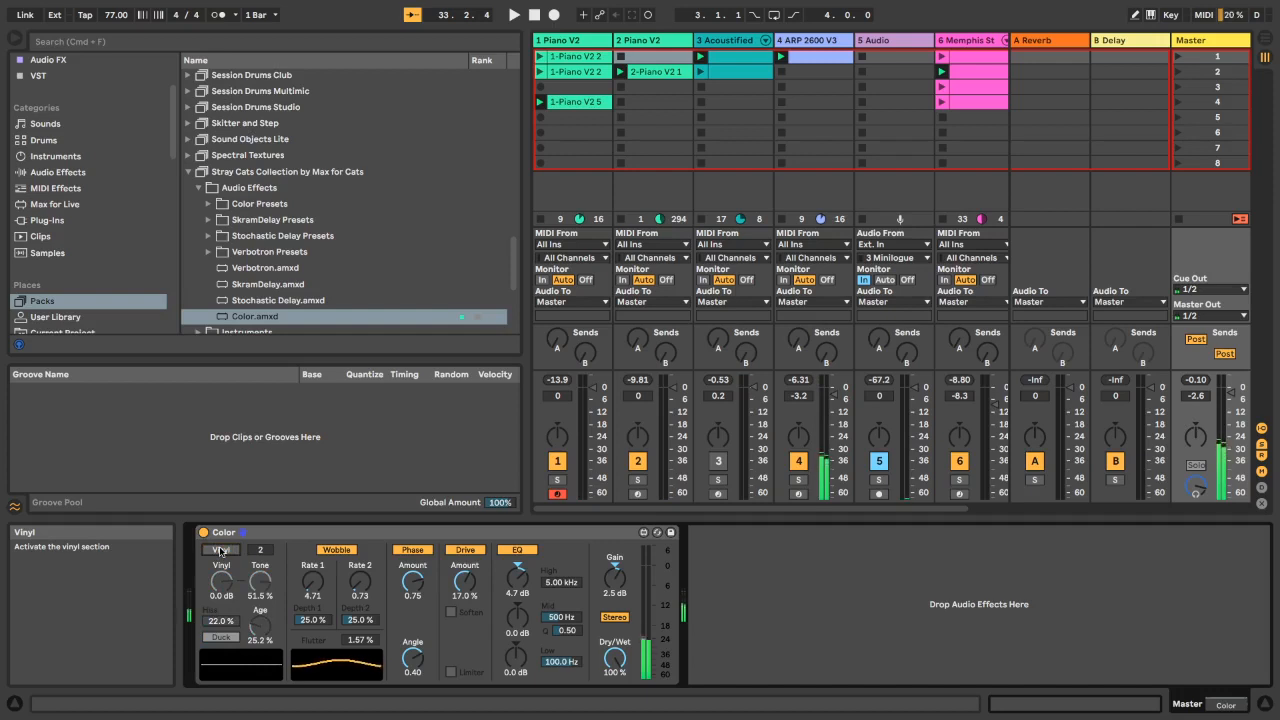
Mute the ARP 2600 V3 track, then switch Color's Vinyl section on with its noise gain at 2.9 dB
click(798, 461)
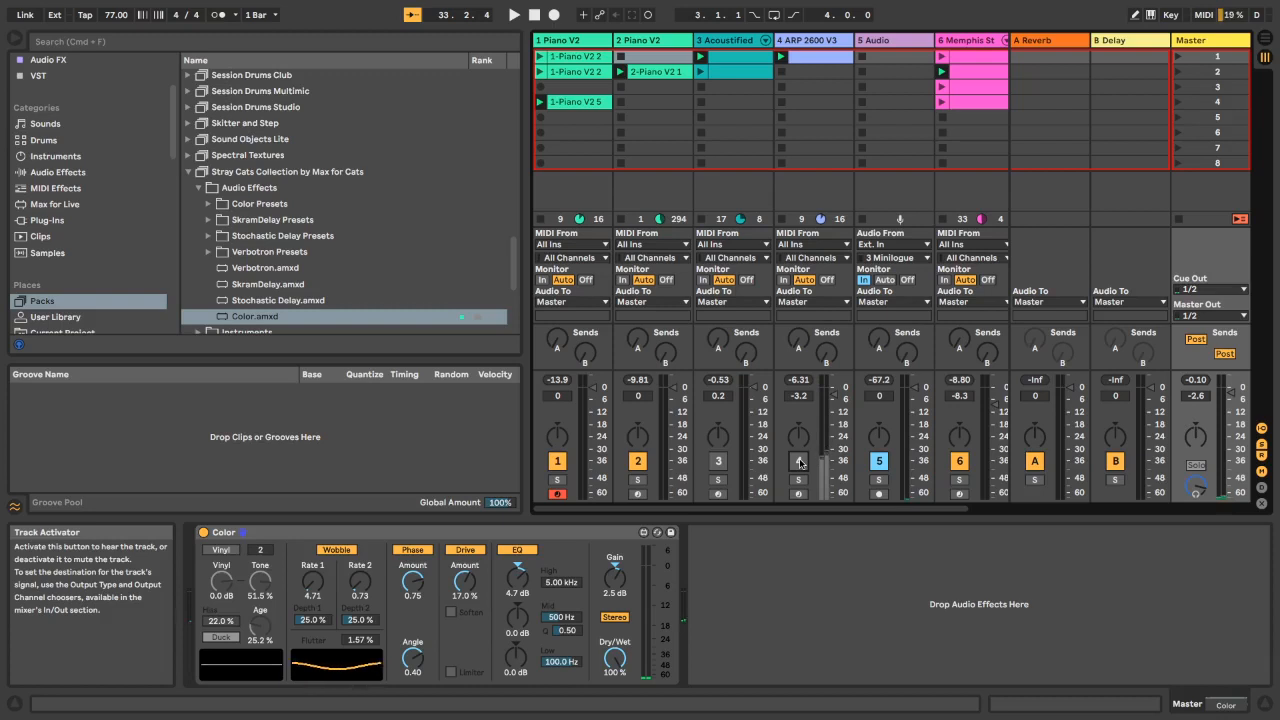
click(213, 551)
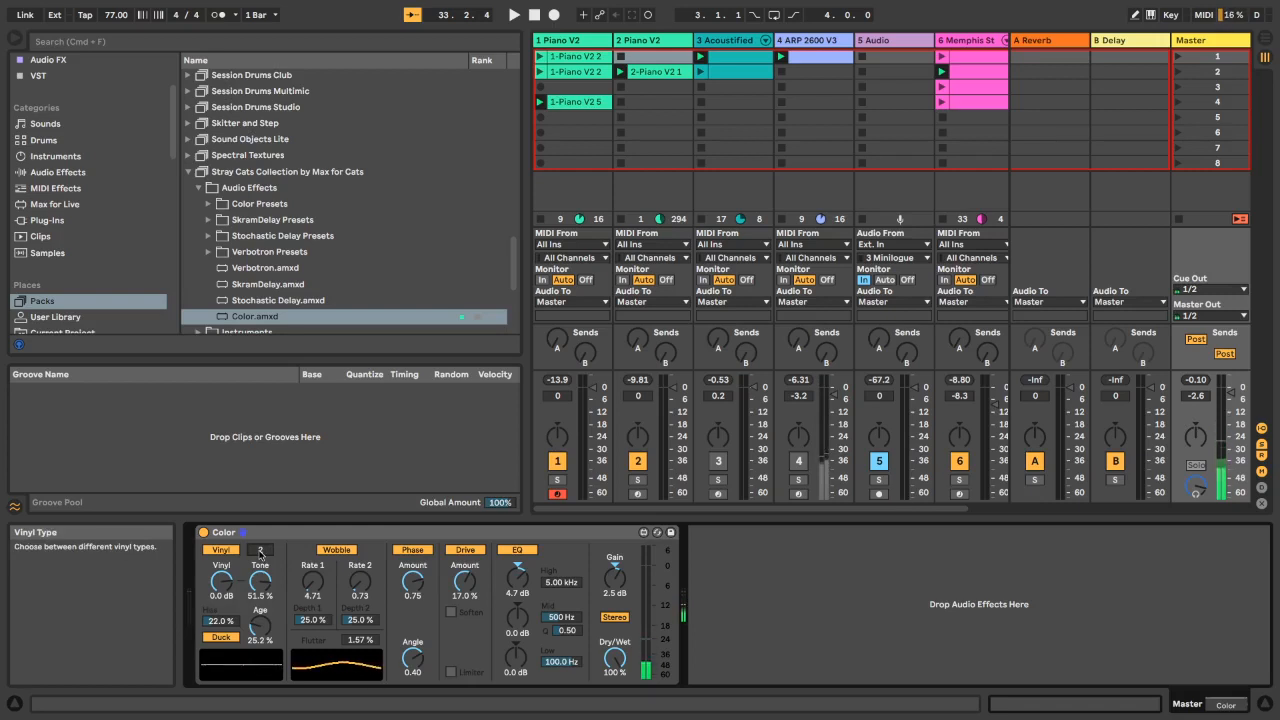
drag(229, 588, 229, 645)
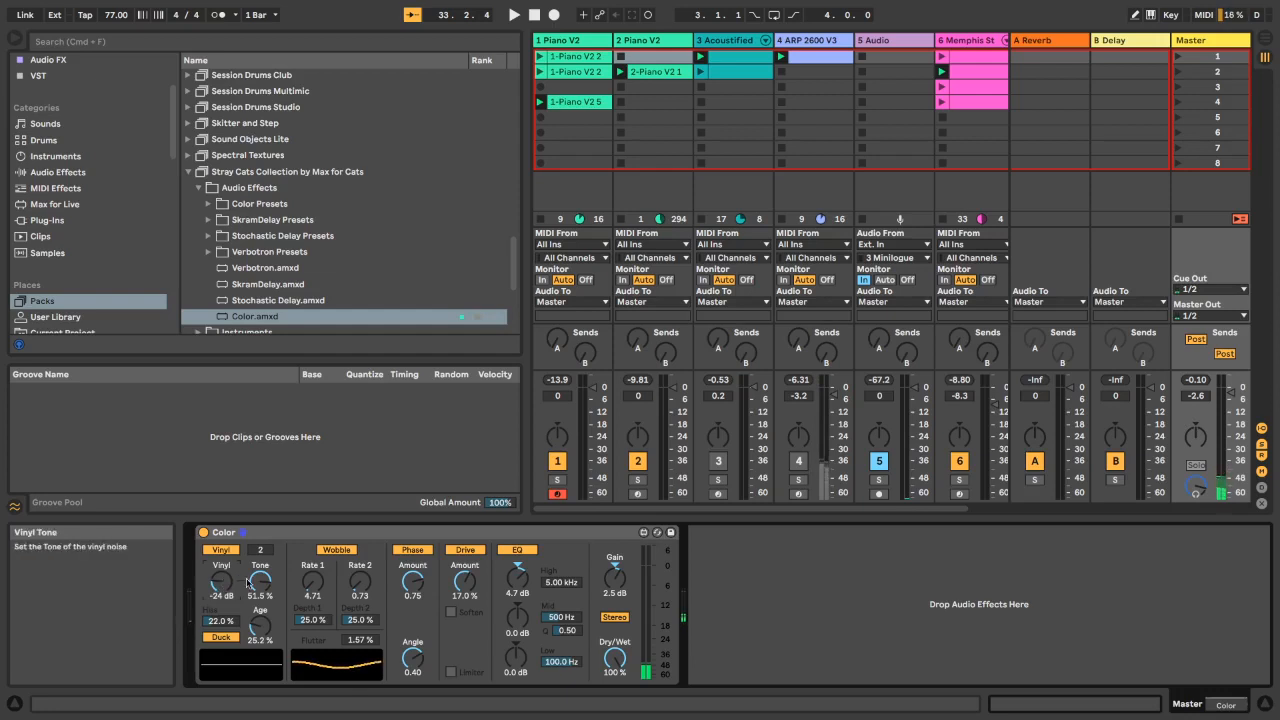
drag(220, 578, 220, 542)
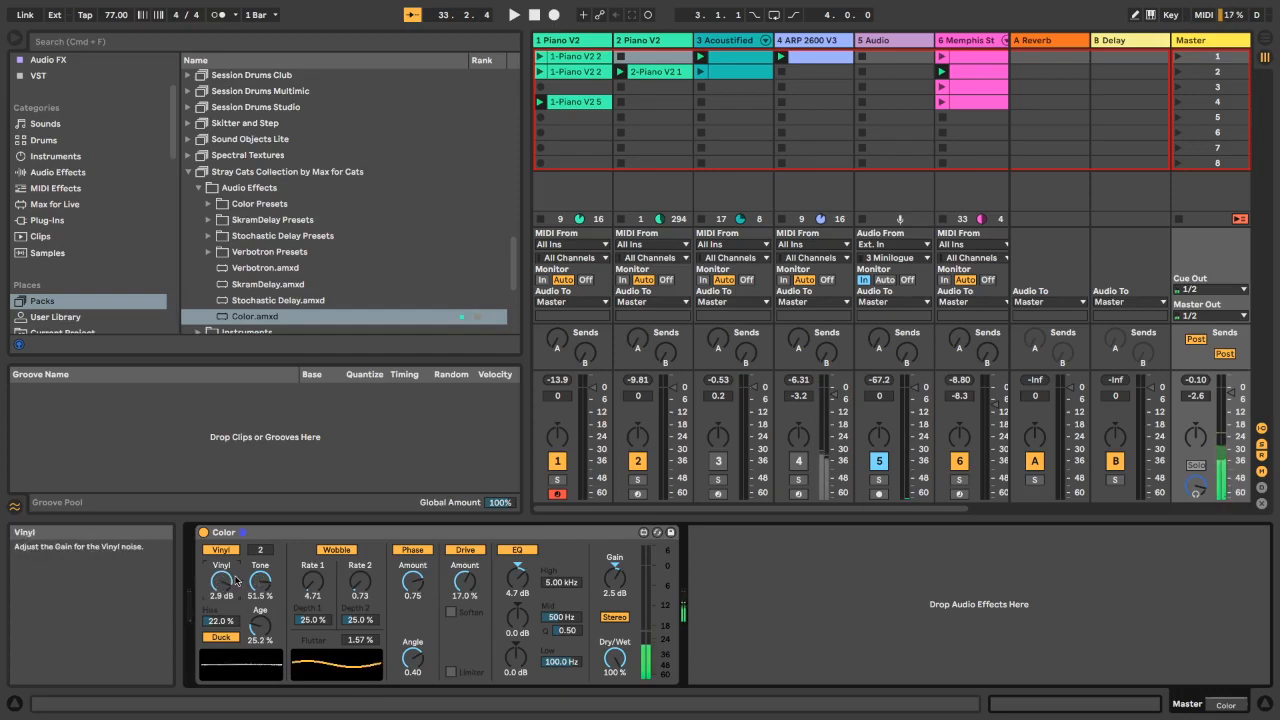
Set Color's vinyl Tone to 33.0%, Hiss to 39.4% and Vinyl gain to -3.5 dB, playing the set to hear them
drag(263, 580, 263, 628)
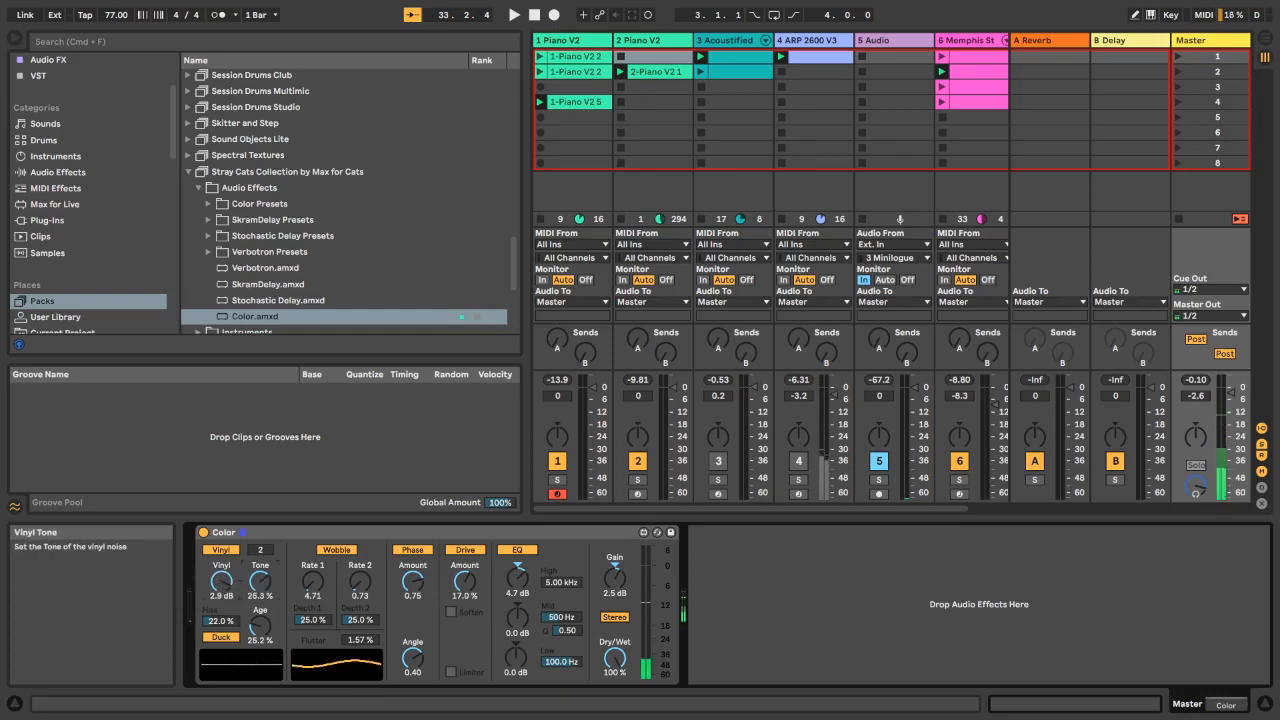
mouse_move(262, 580)
mouse_down()
mouse_move(262, 512)
mouse_move(263, 580)
mouse_up()
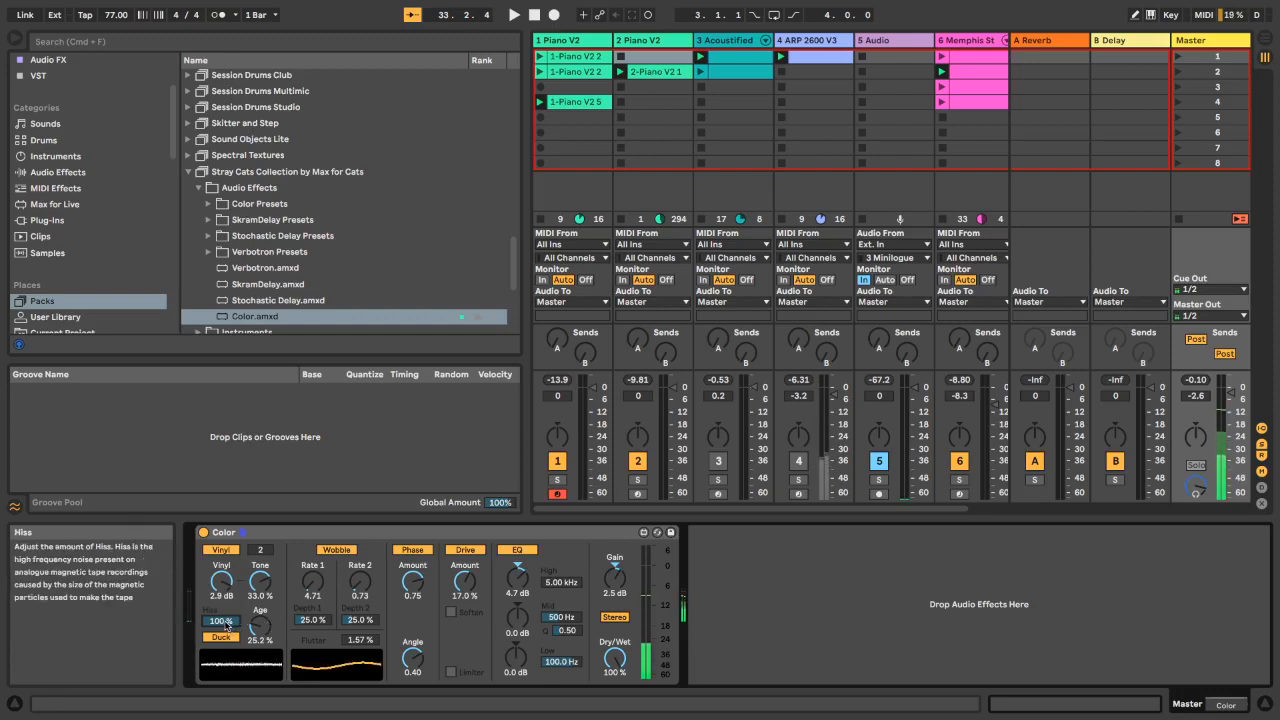
key(space)
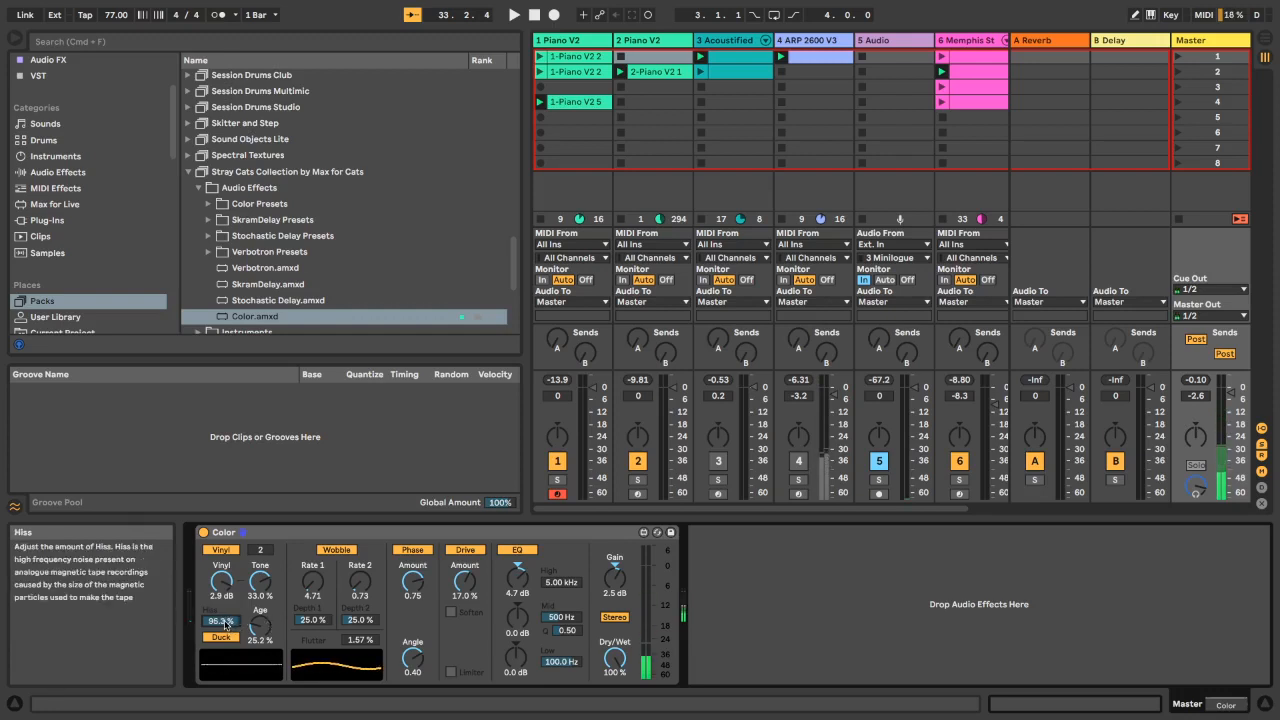
drag(220, 620, 220, 672)
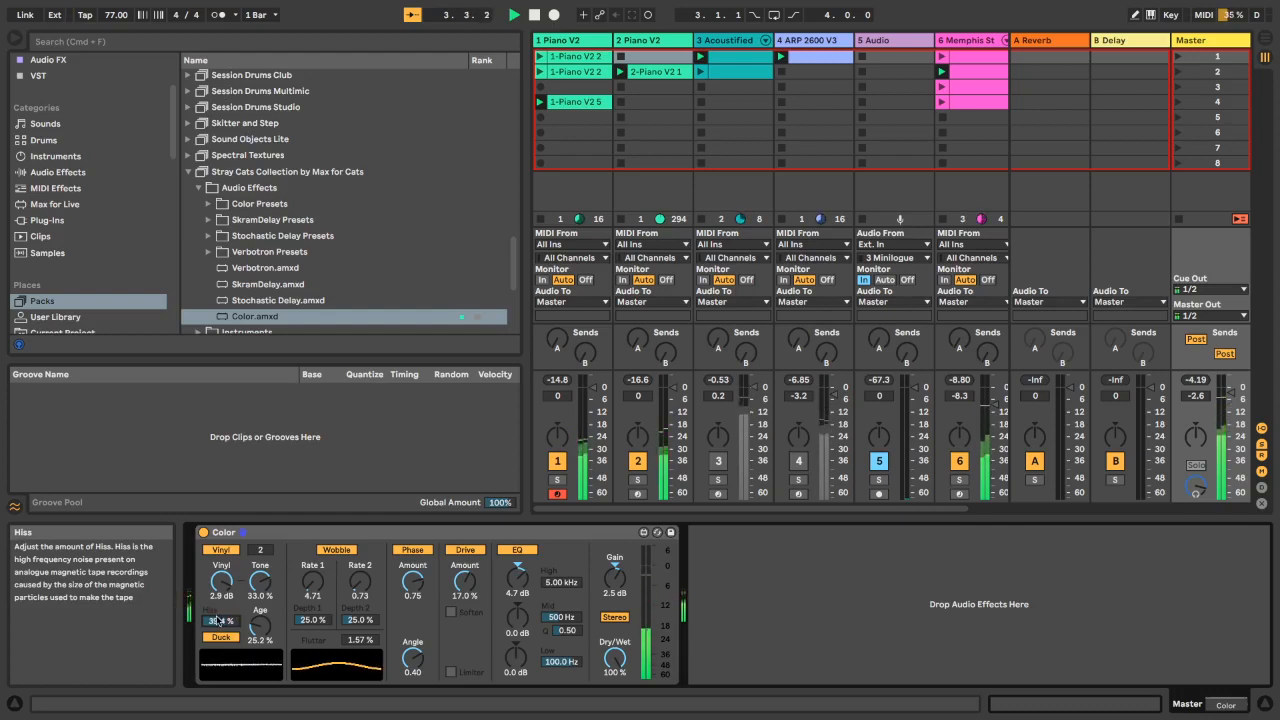
mouse_move(222, 580)
mouse_down()
mouse_move(222, 598)
mouse_move(225, 577)
mouse_up()
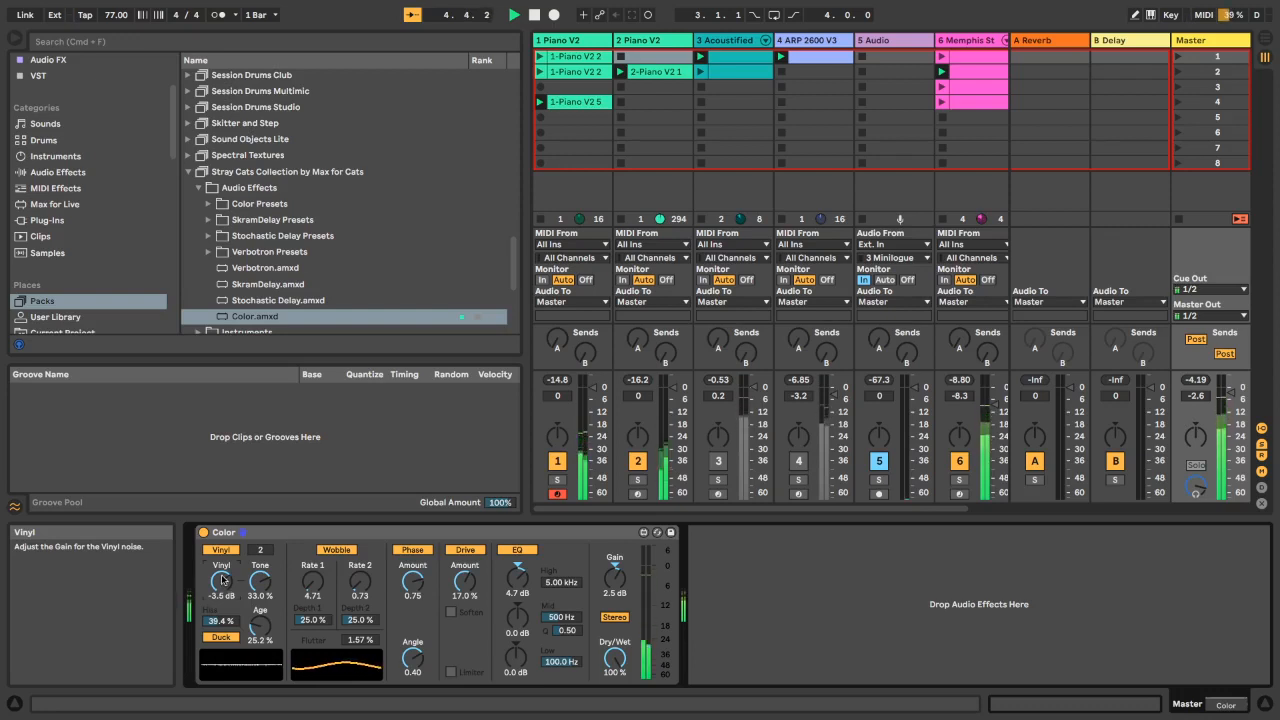
Compare the sound with Color's Vinyl section off and on, ending with it on
click(220, 550)
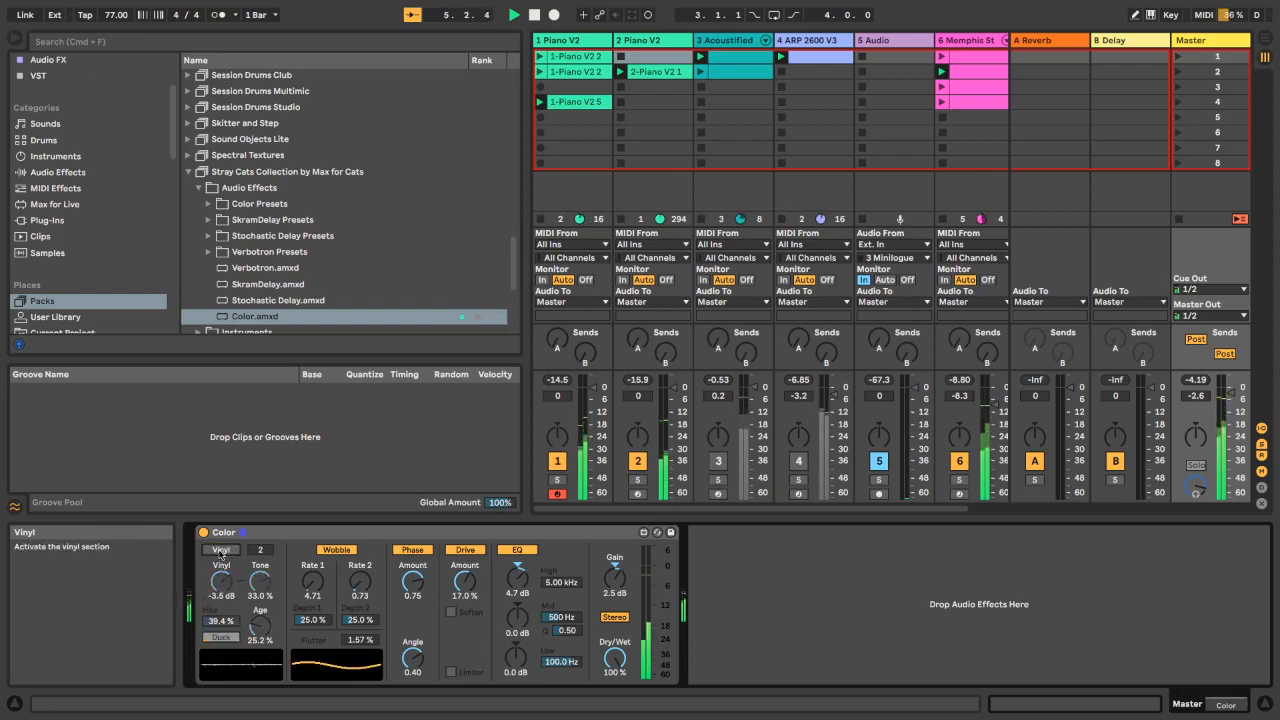
click(220, 550)
click(220, 550)
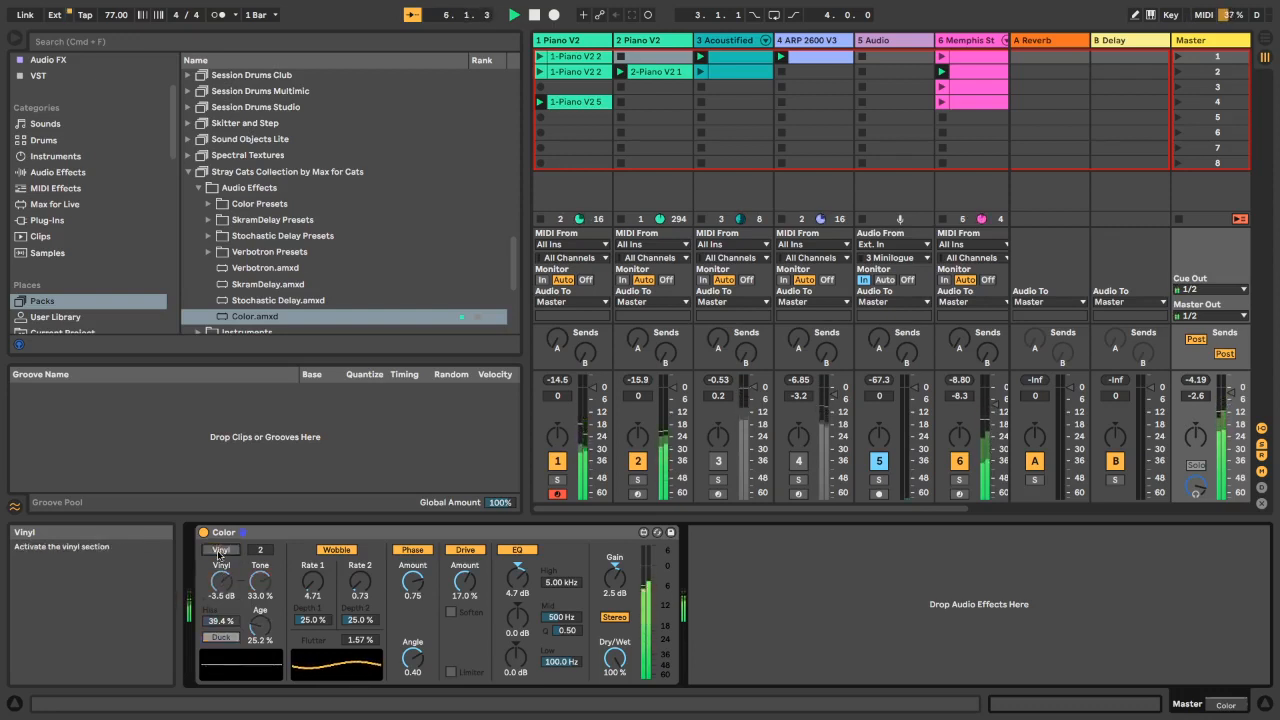
click(220, 550)
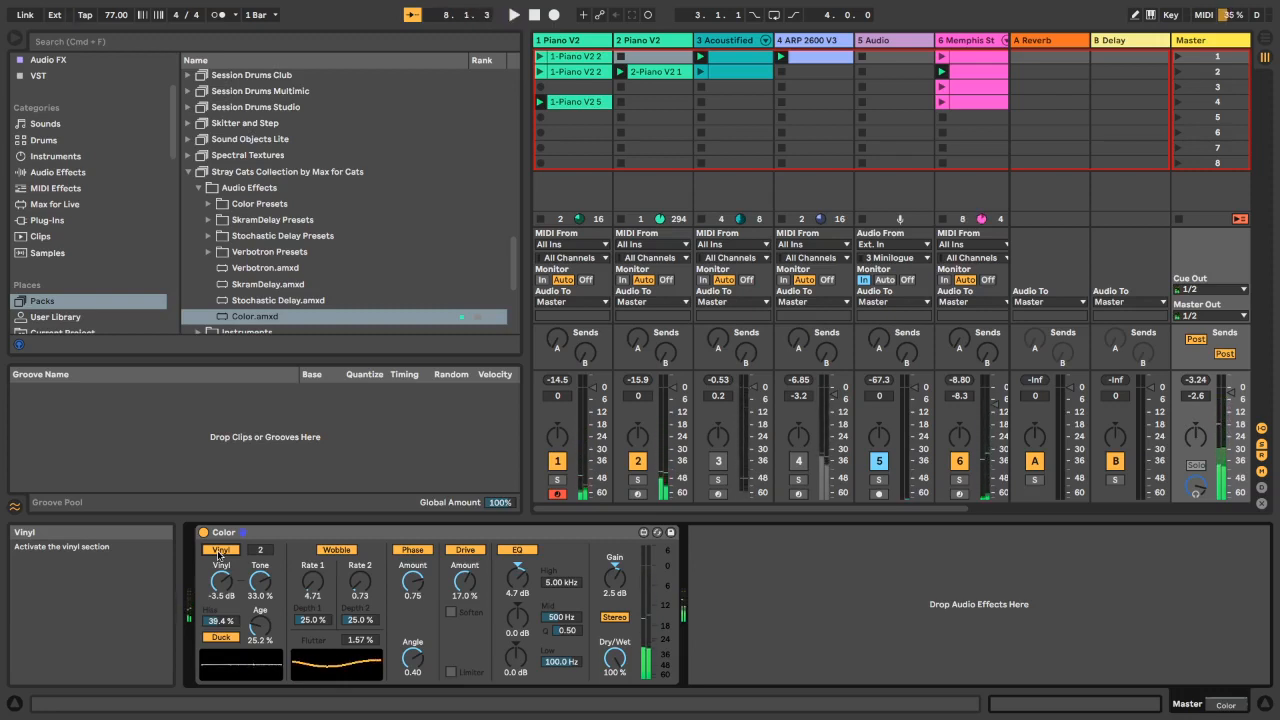
click(219, 553)
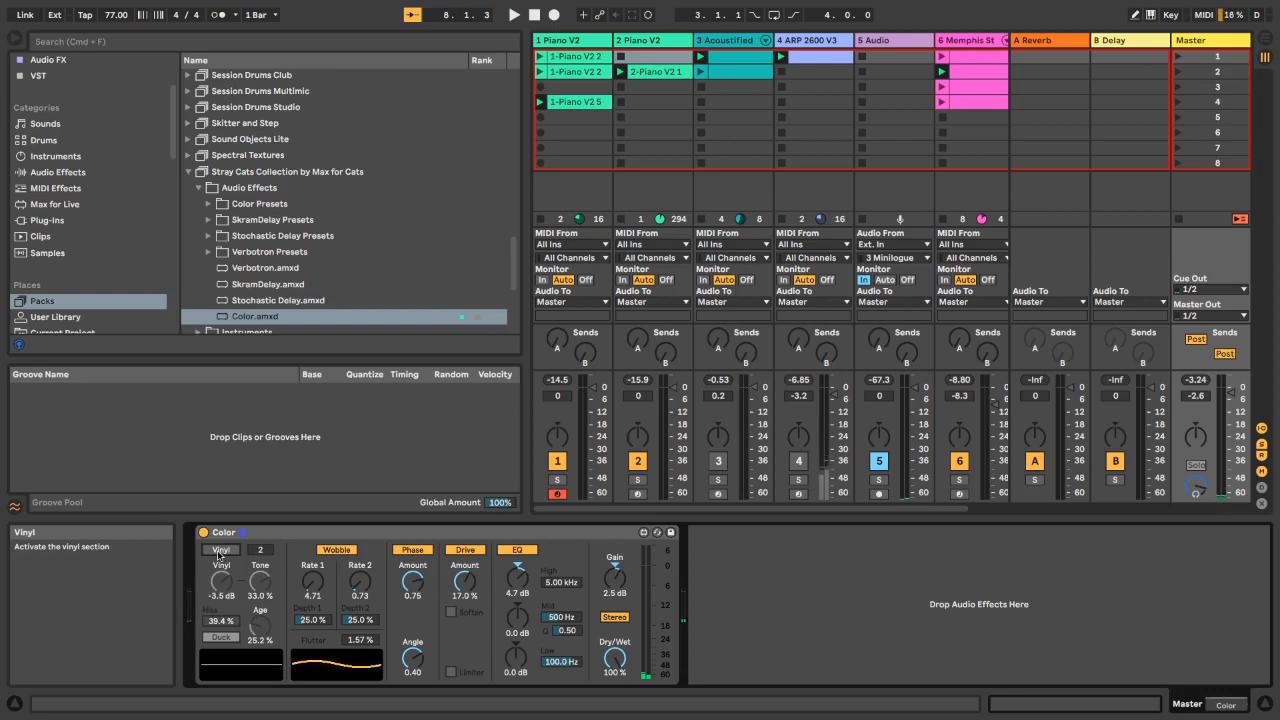
click(220, 550)
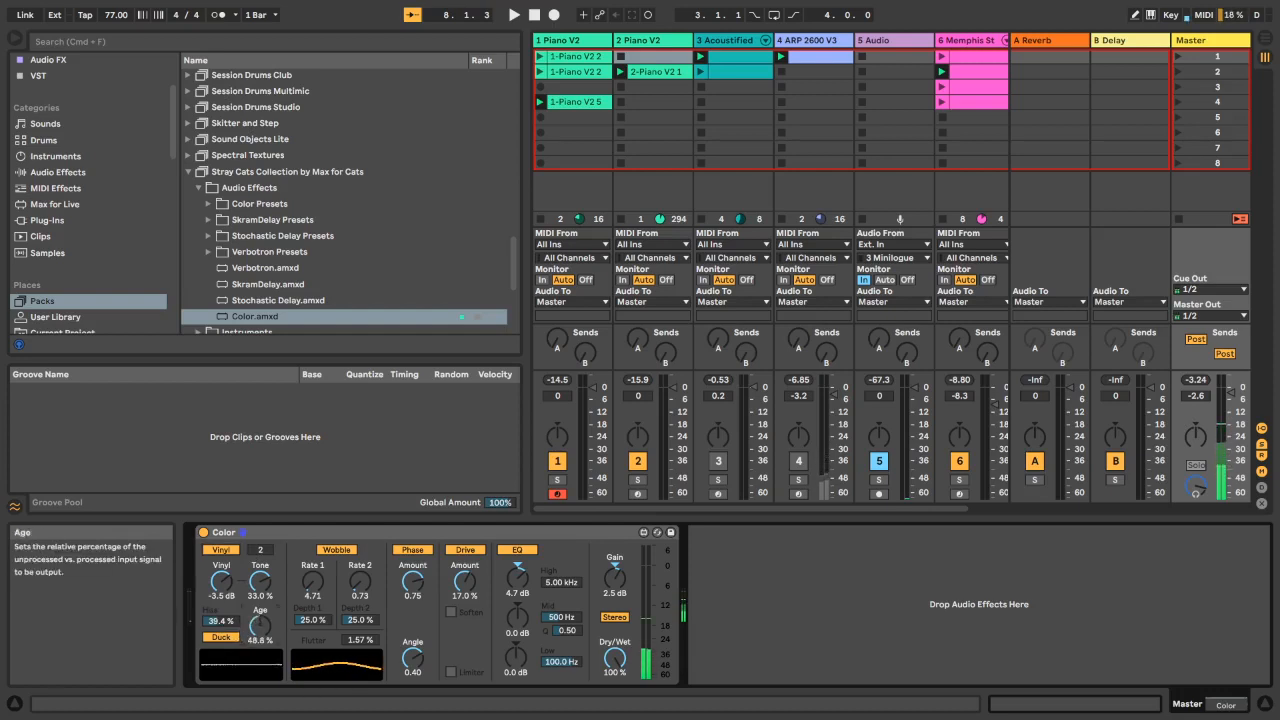
Set Color's vinyl Age to 35.4% and compare Duck off and on, leaving it on
drag(260, 626, 260, 700)
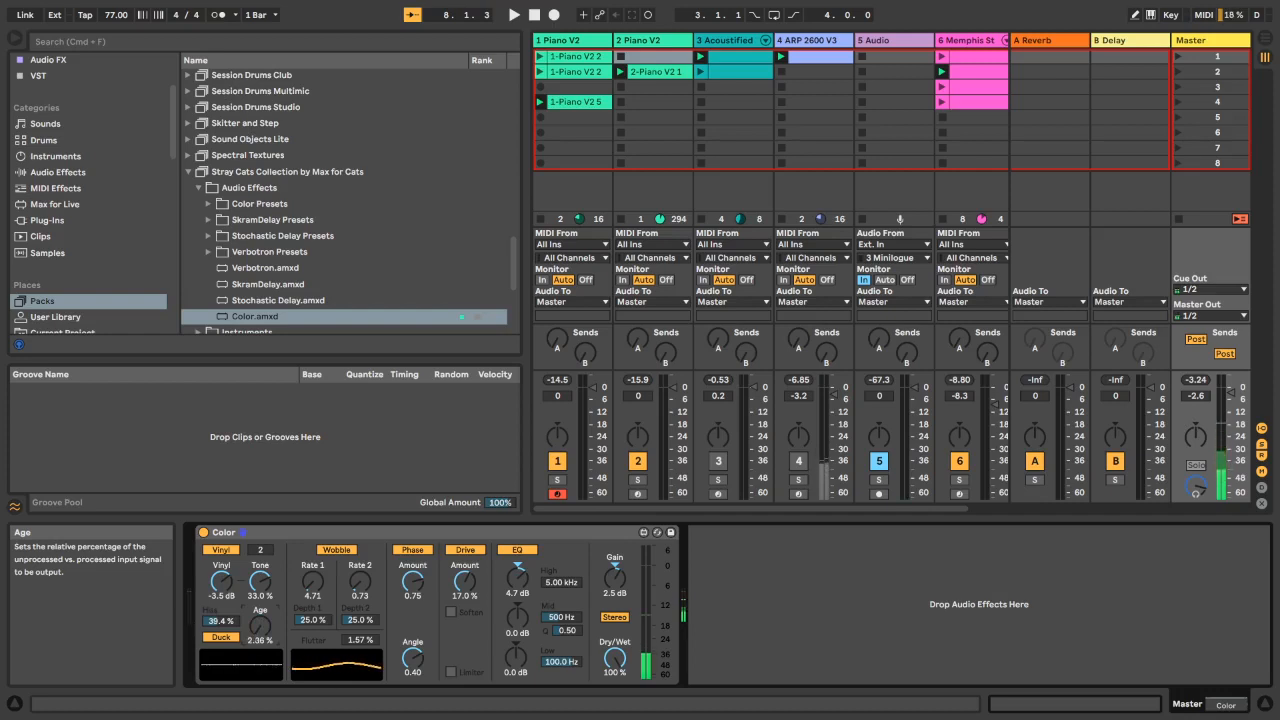
drag(260, 626, 260, 550)
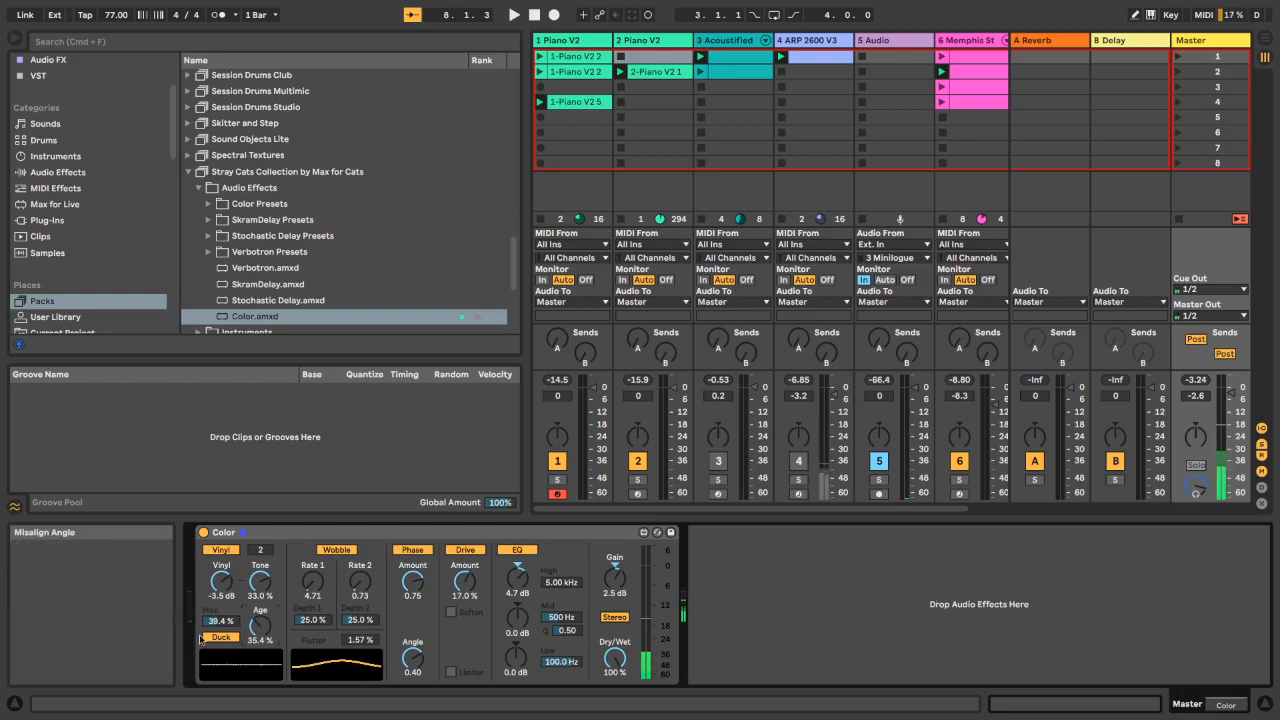
click(211, 638)
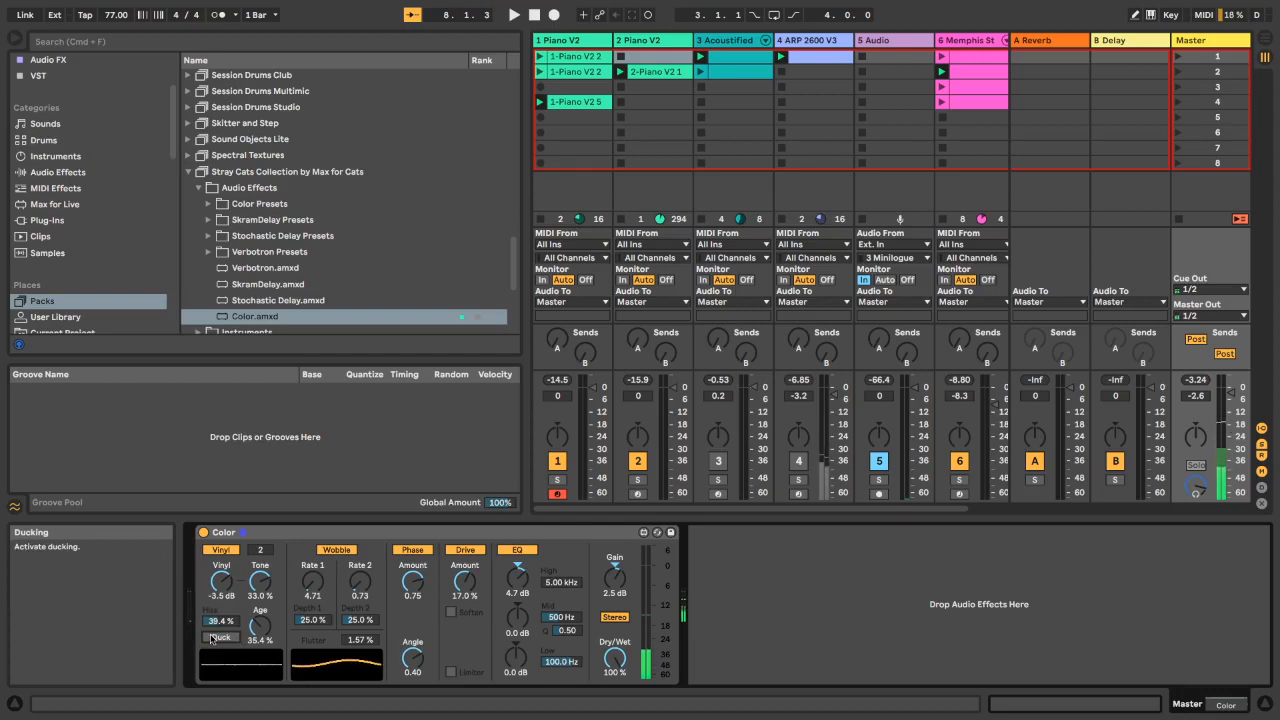
click(211, 638)
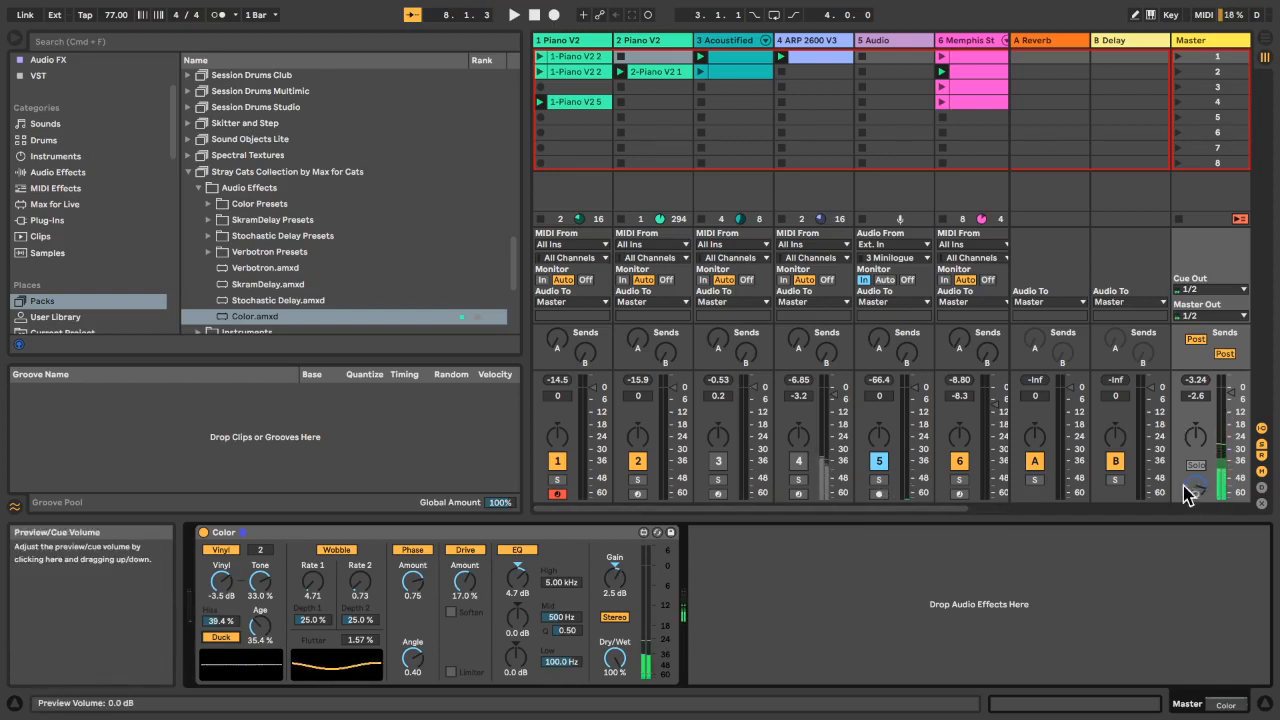
Bypass Color on the Master track and play the dry set, briefly unmuting the Acoustified track
click(204, 532)
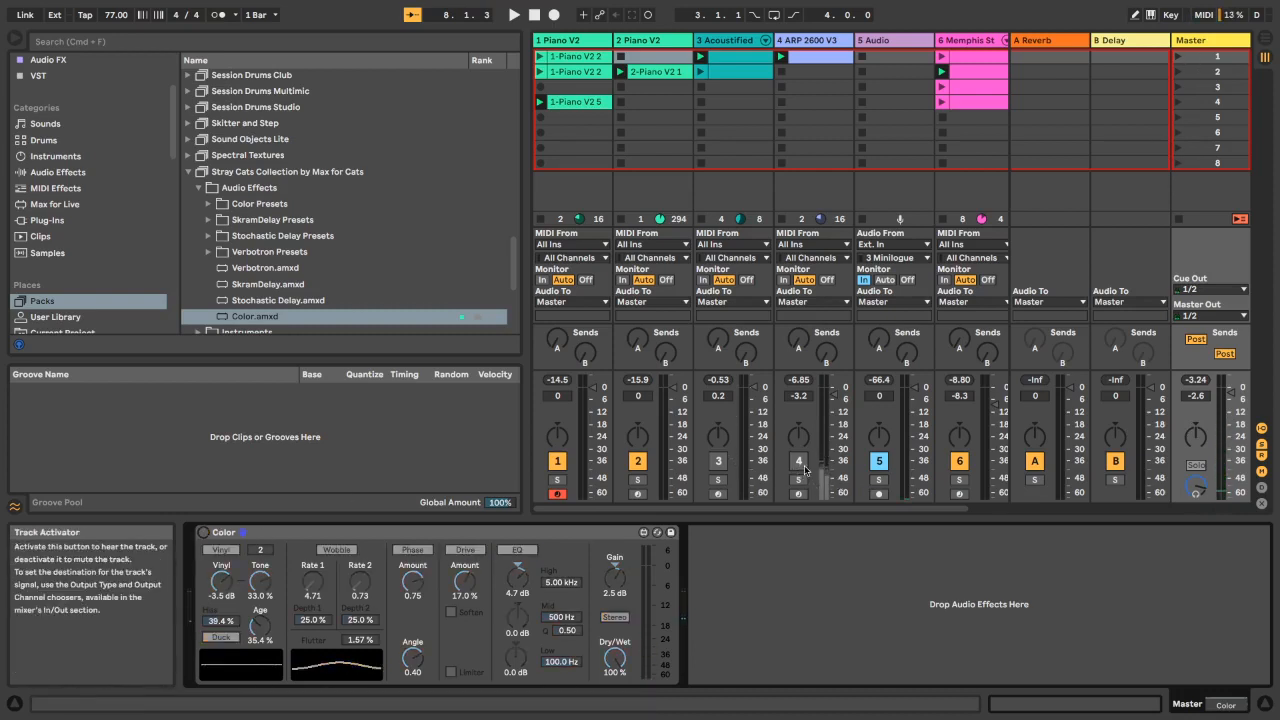
key(space)
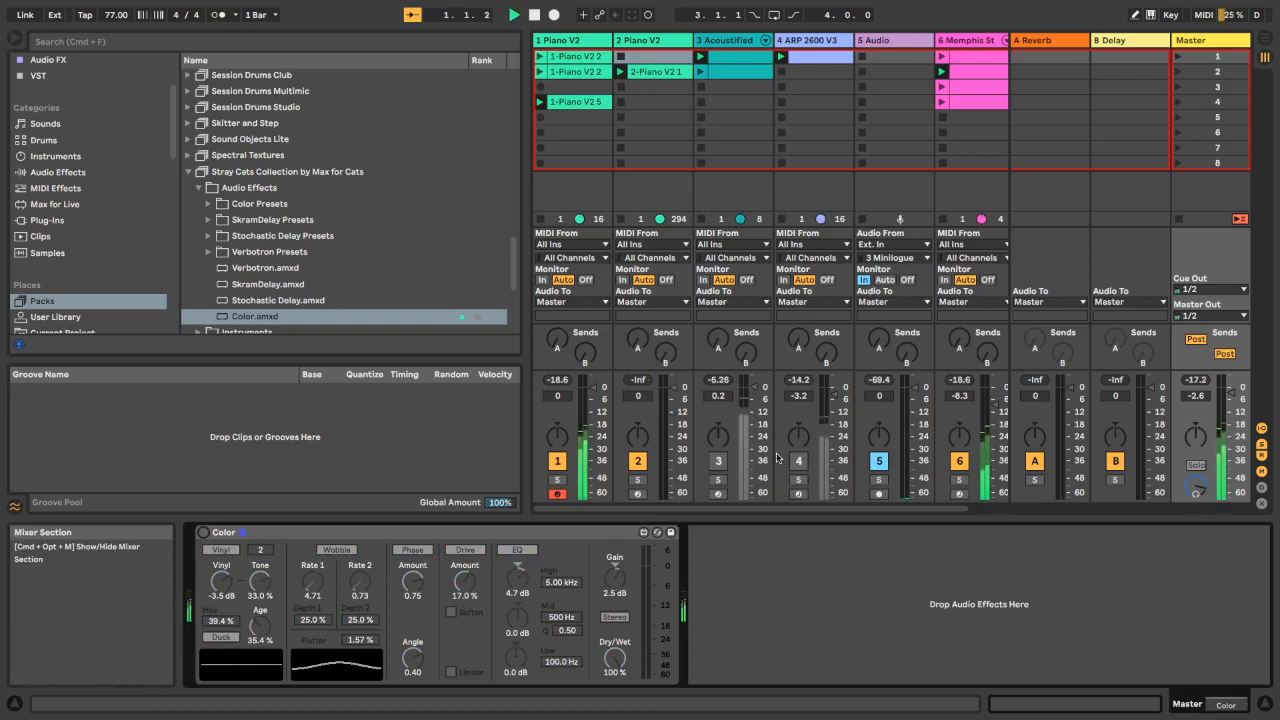
click(719, 462)
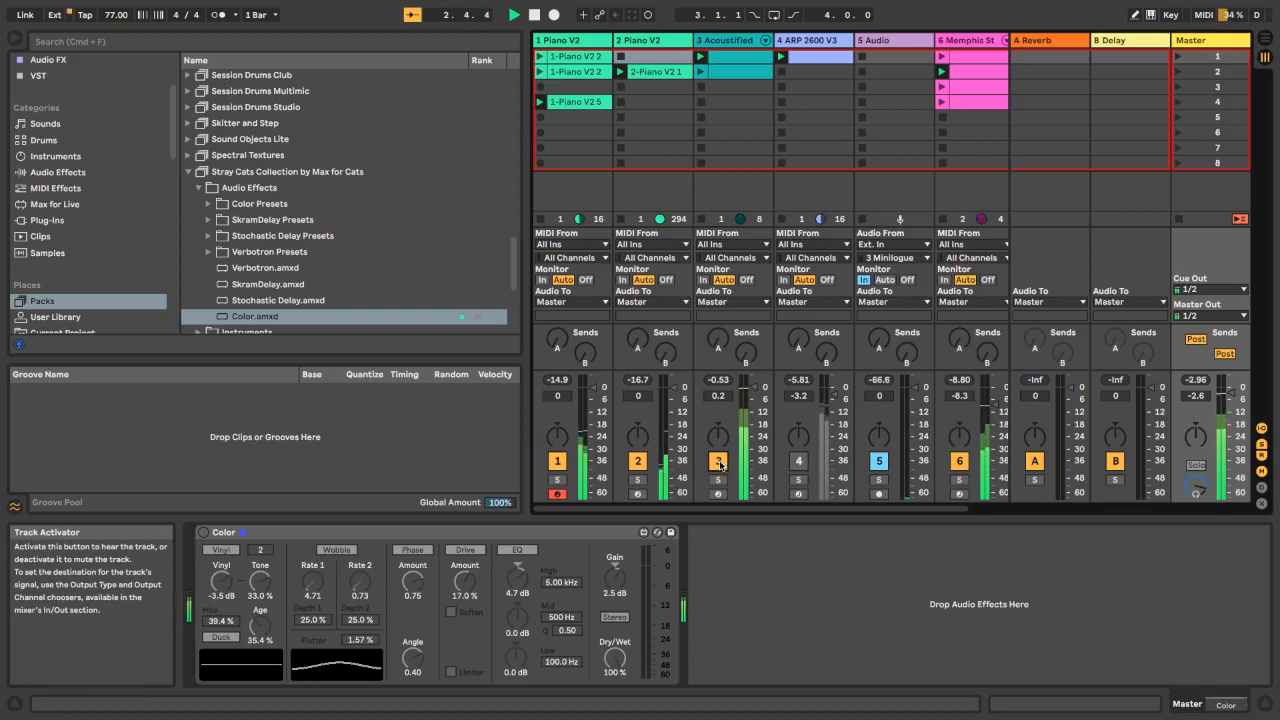
scroll(840, 464, right, 3)
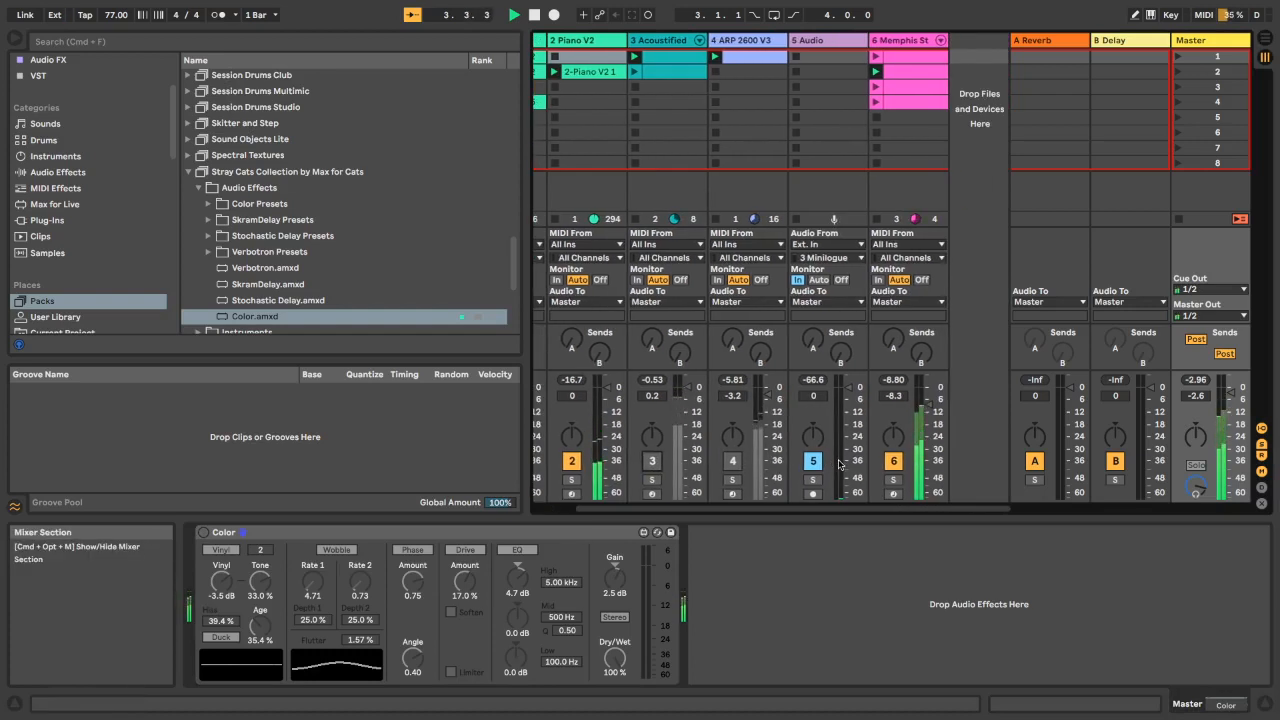
scroll(873, 478, left, 3)
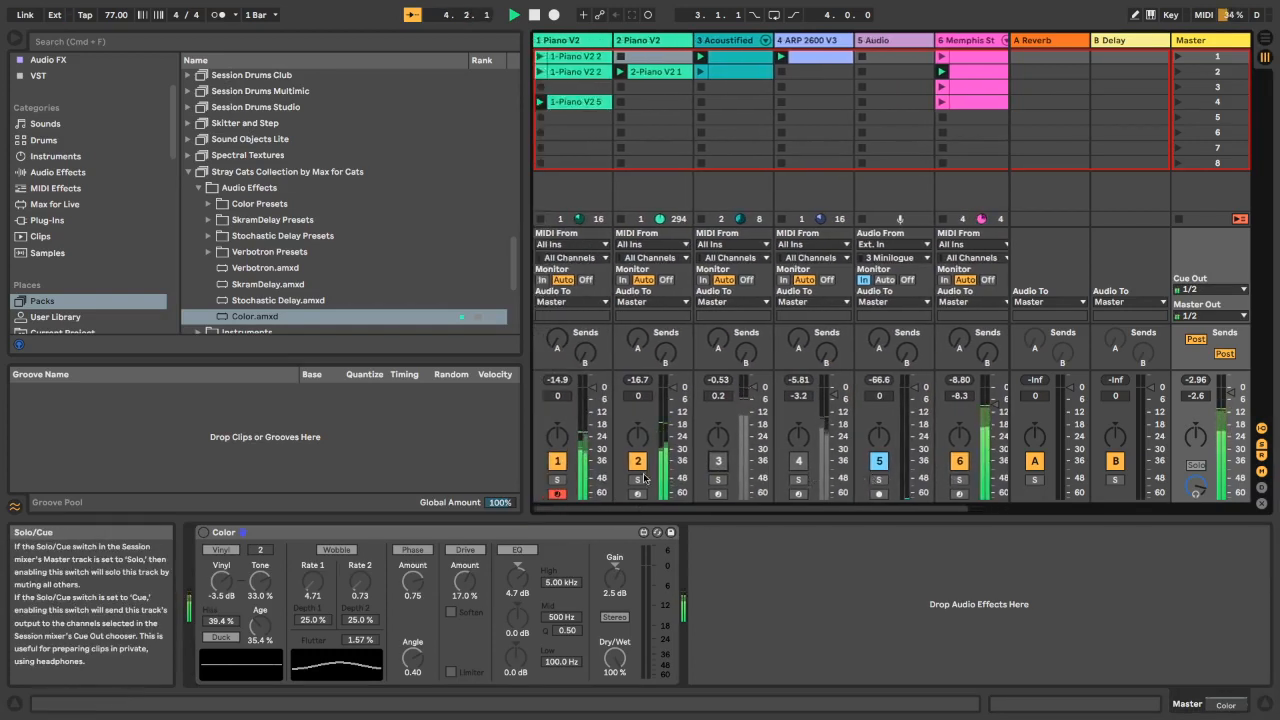
Solo the first Piano V2 track and add Color.amxd after its RC-20 device
click(557, 480)
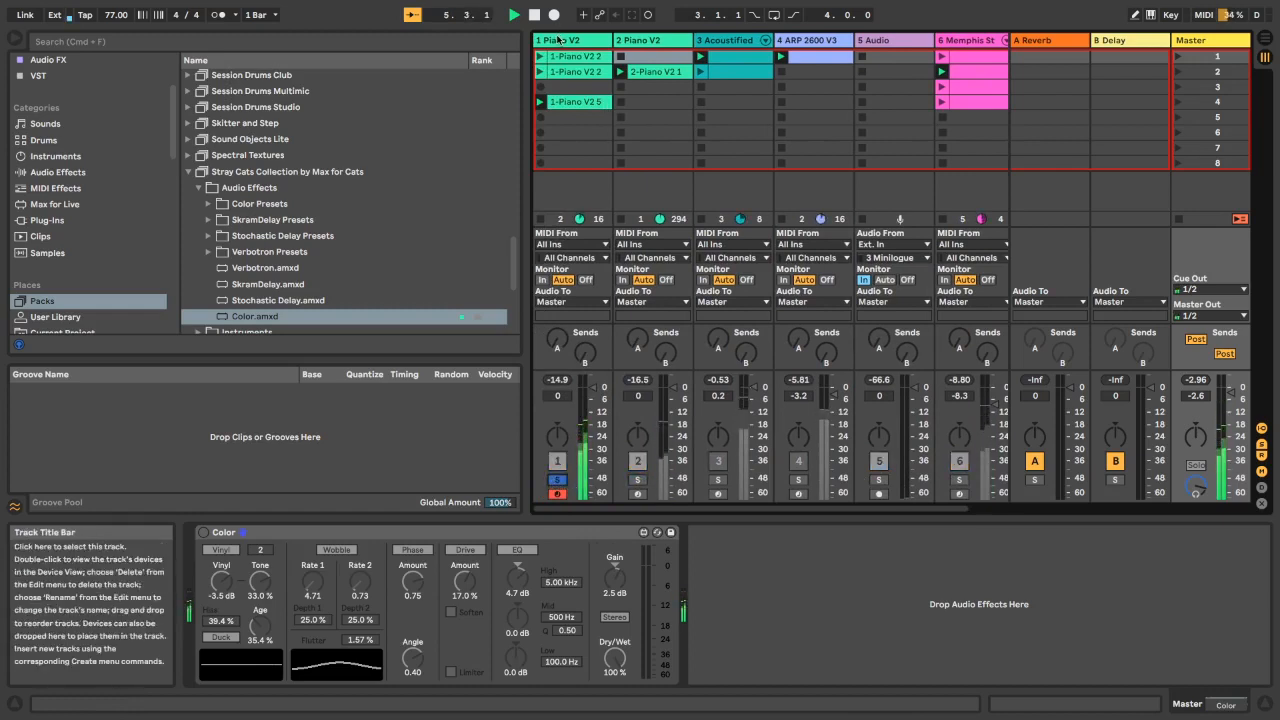
click(557, 40)
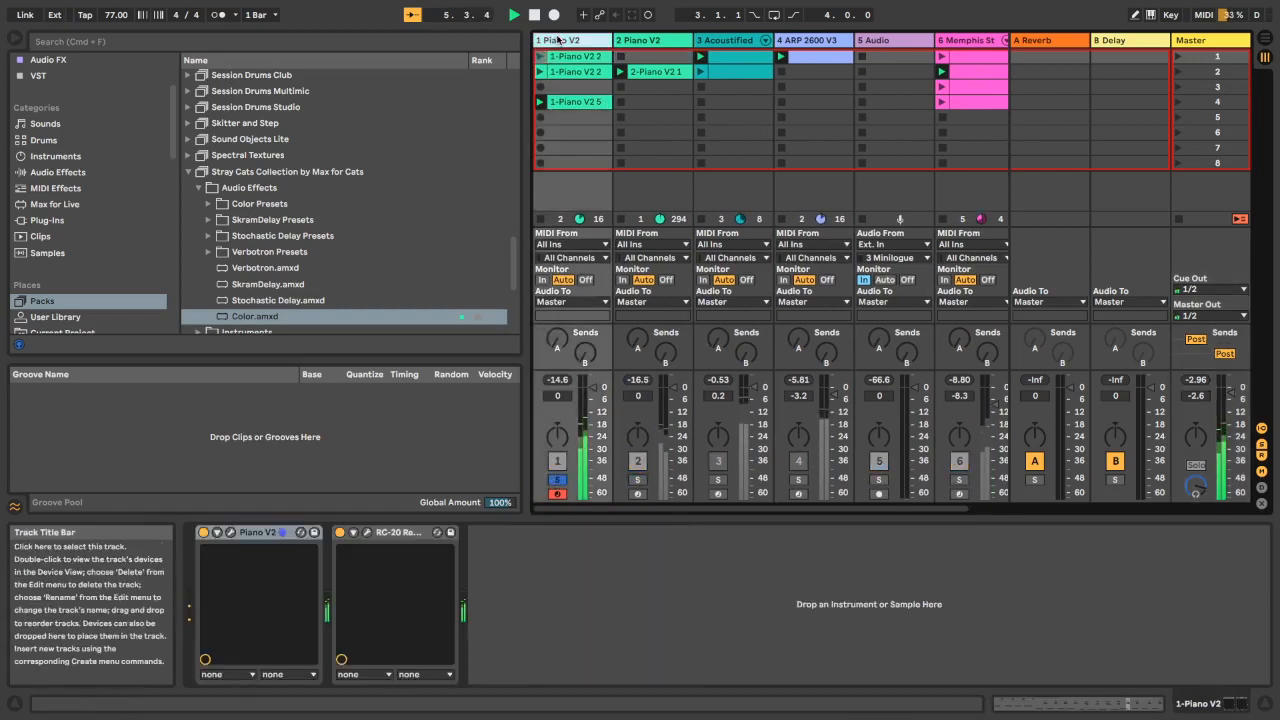
click(271, 318)
drag(463, 614, 459, 612)
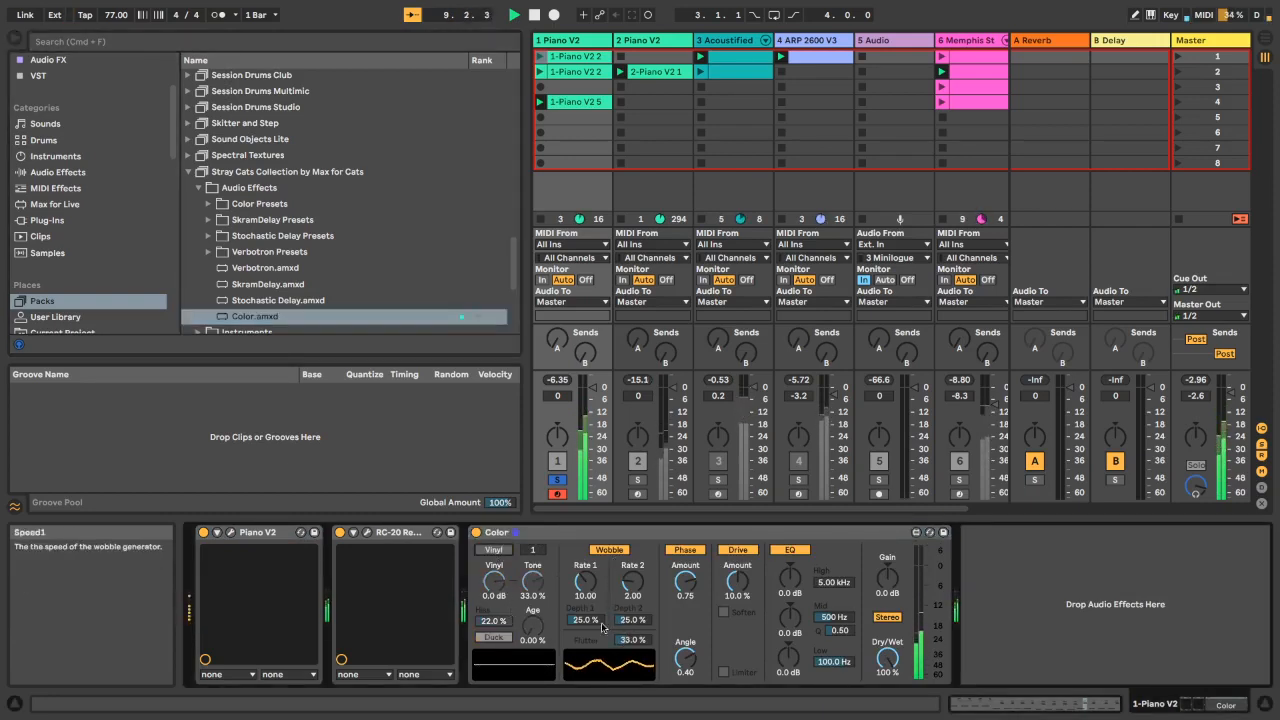
Set the piano Color's Flutter to 2.29%, Rate 1 to 6.02, Rate 2 to 1.39 and both depths to 21.9%, comparing with Wobble off
drag(633, 640, 633, 650)
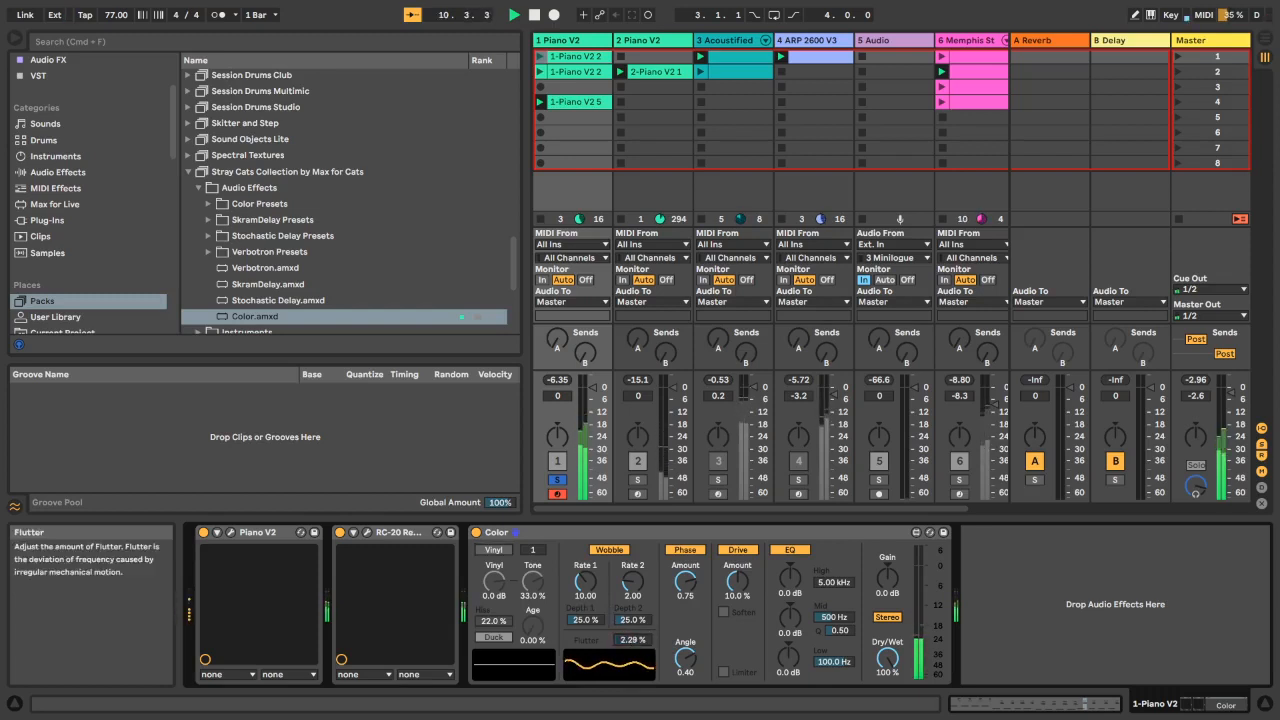
drag(586, 580, 588, 623)
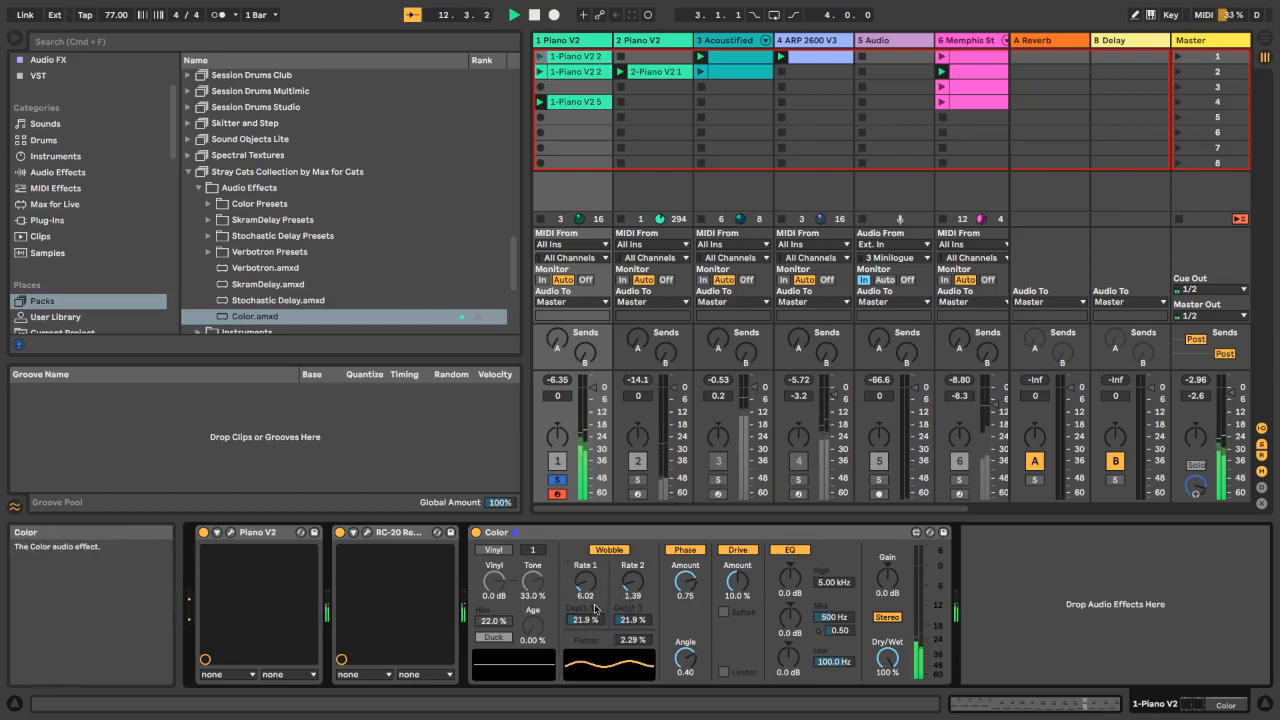
click(611, 551)
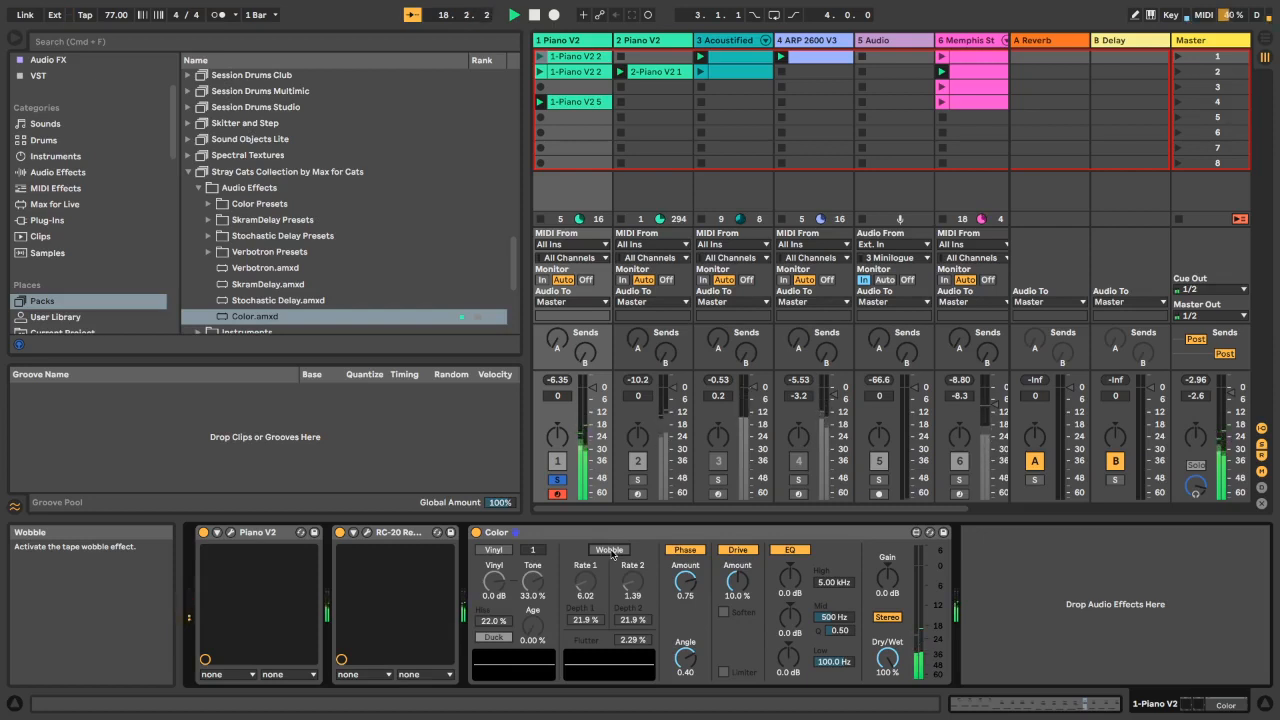
click(610, 550)
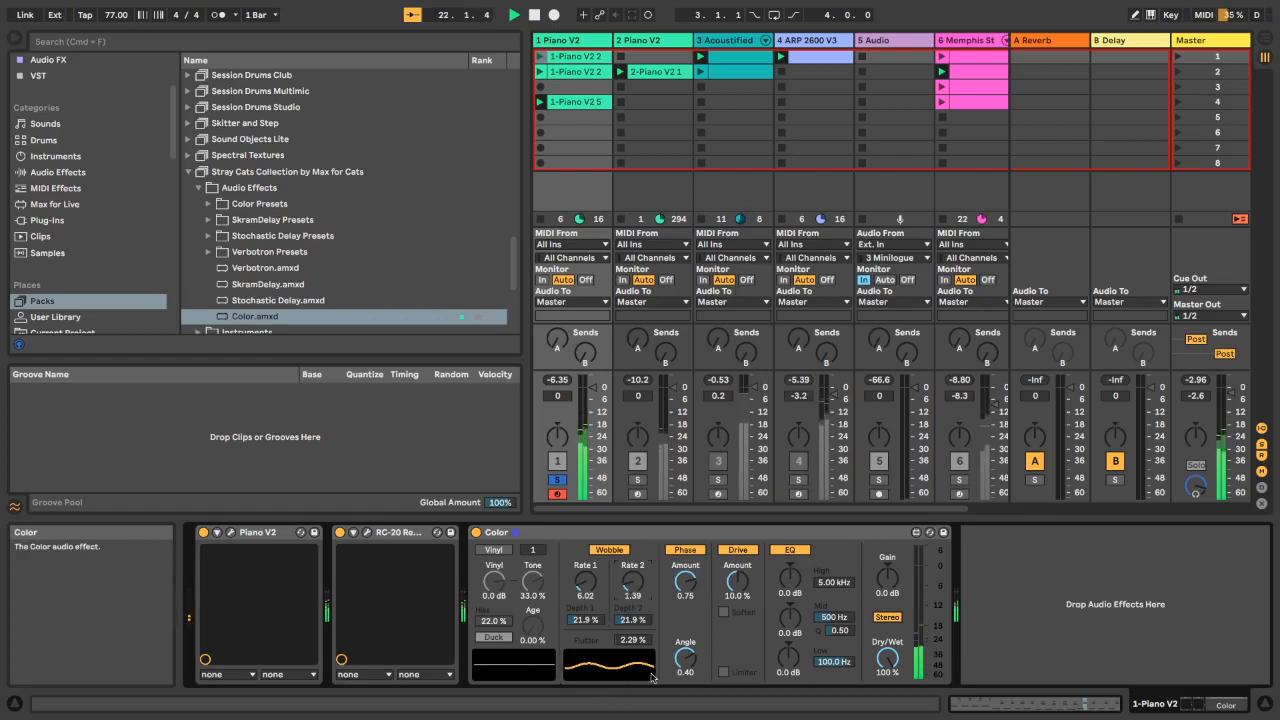
Try different wobble speeds and depths, ending with Rate 1 at 5.39, Rate 2 at 0.72, Depth 1 at 25.2% and Depth 2 at 8.66%
drag(633, 580, 633, 530)
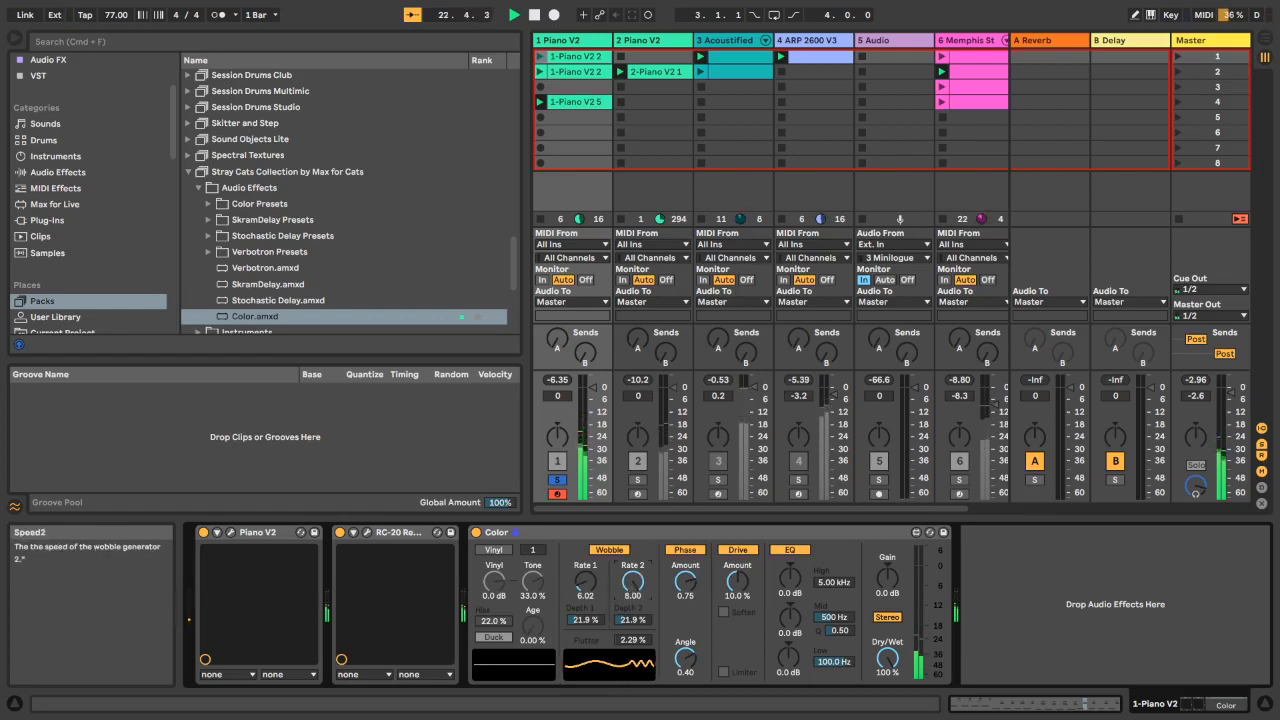
drag(633, 580, 633, 620)
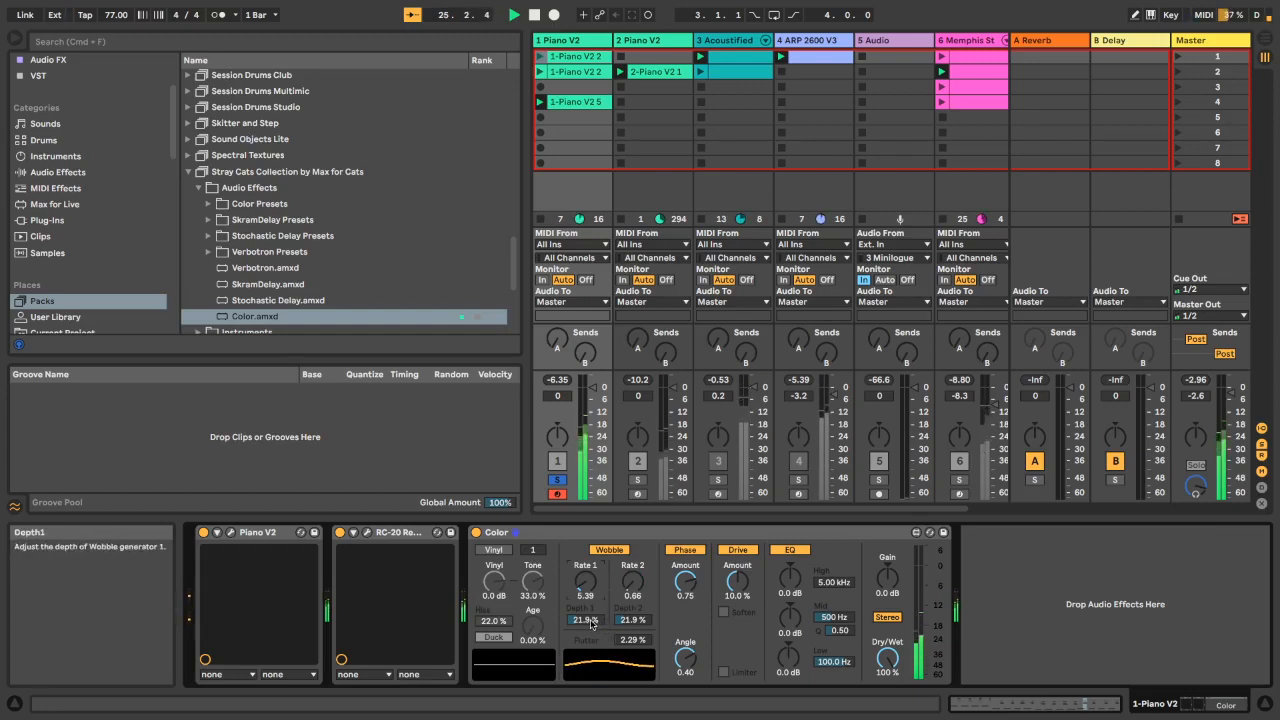
drag(588, 620, 588, 540)
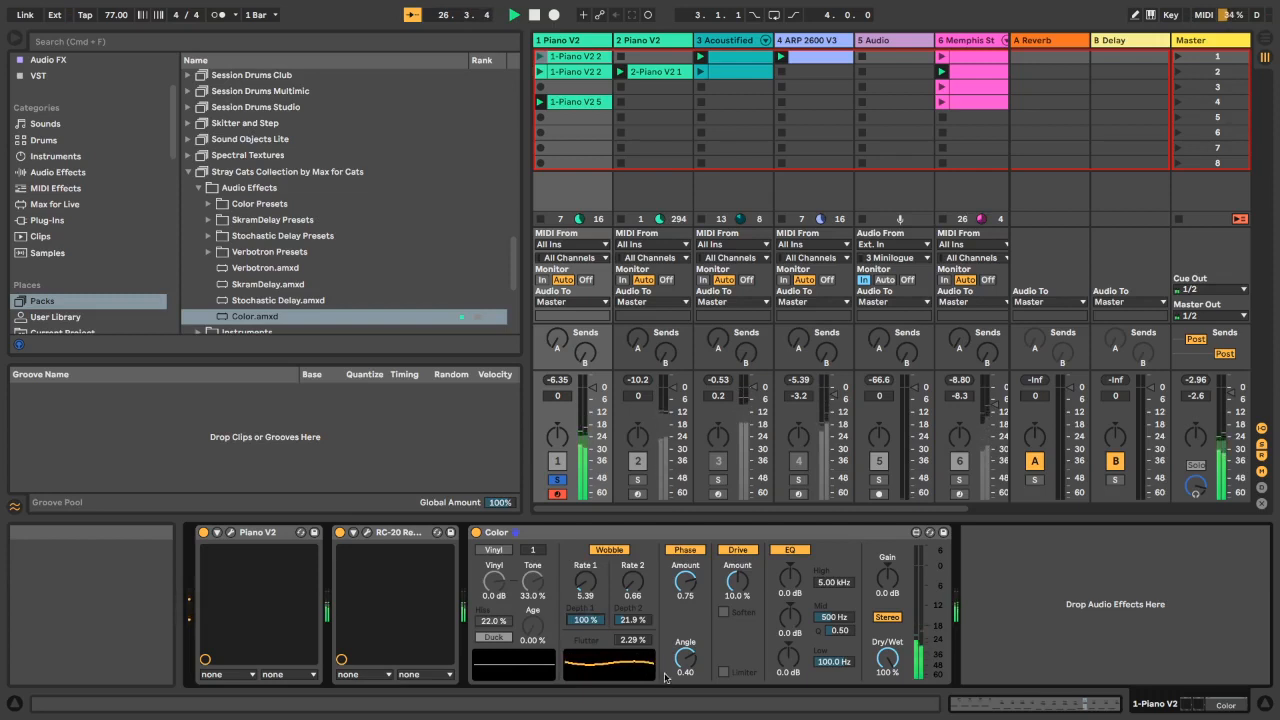
mouse_move(635, 622)
mouse_down()
mouse_move(621, 575)
mouse_move(633, 649)
mouse_move(601, 666)
mouse_move(601, 696)
mouse_move(637, 624)
mouse_up()
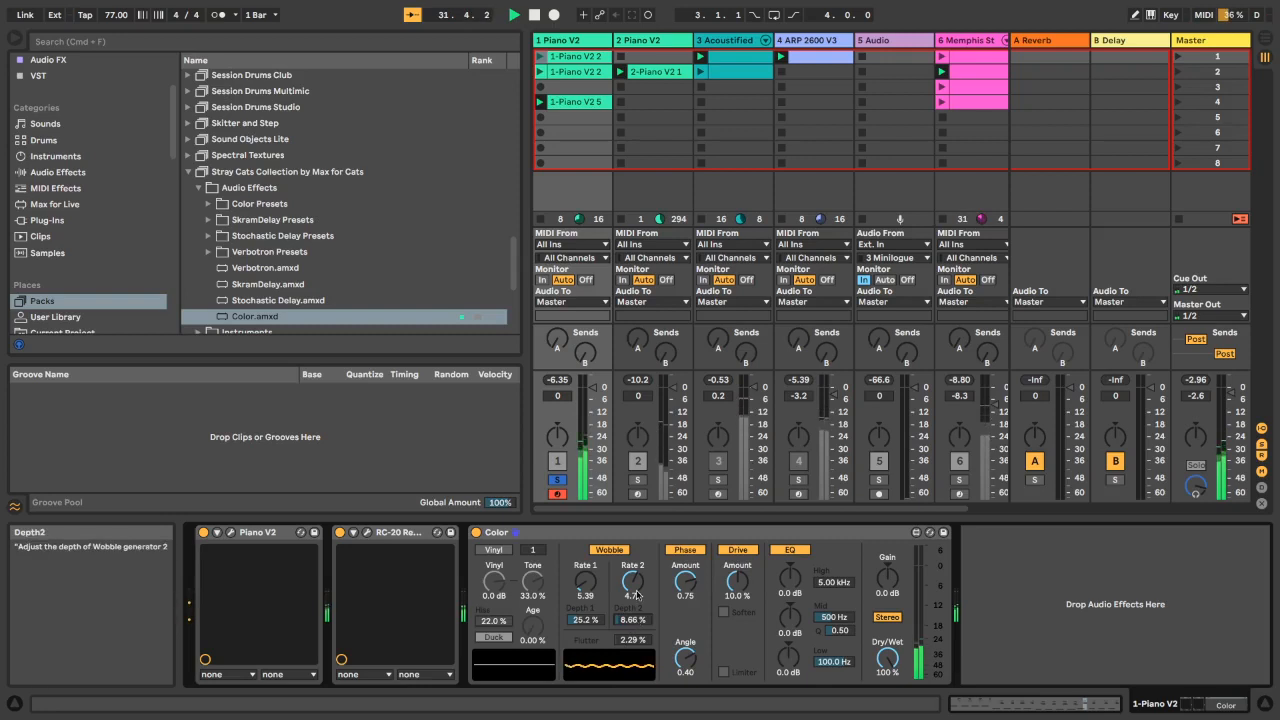
drag(636, 585, 636, 648)
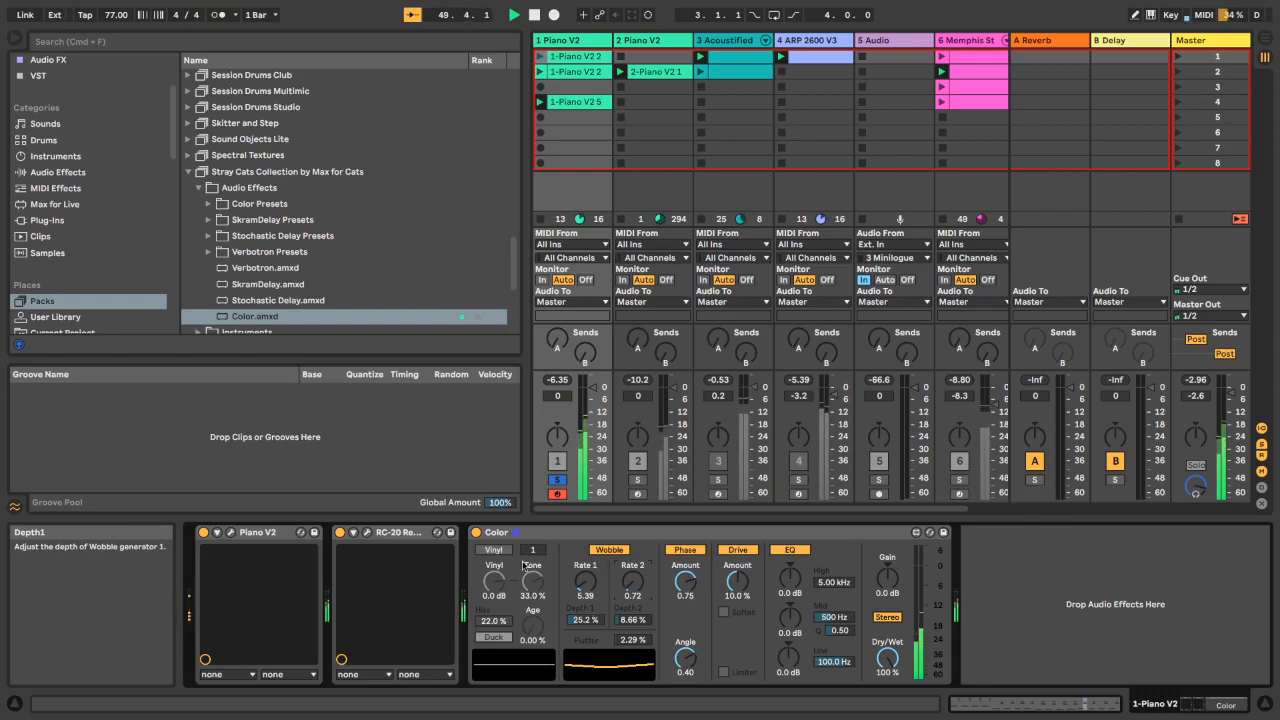
Compare the piano with Color's Wobble section off and on, and unsolo the first Piano V2 track
click(622, 551)
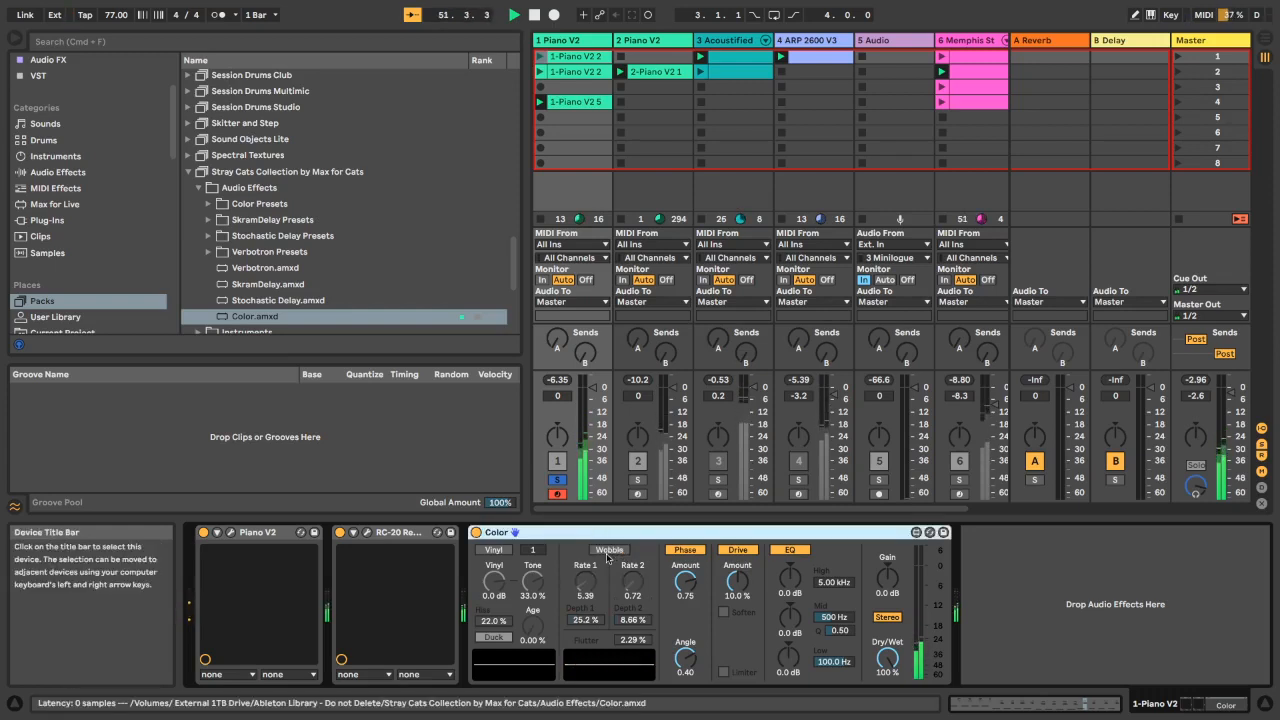
click(607, 551)
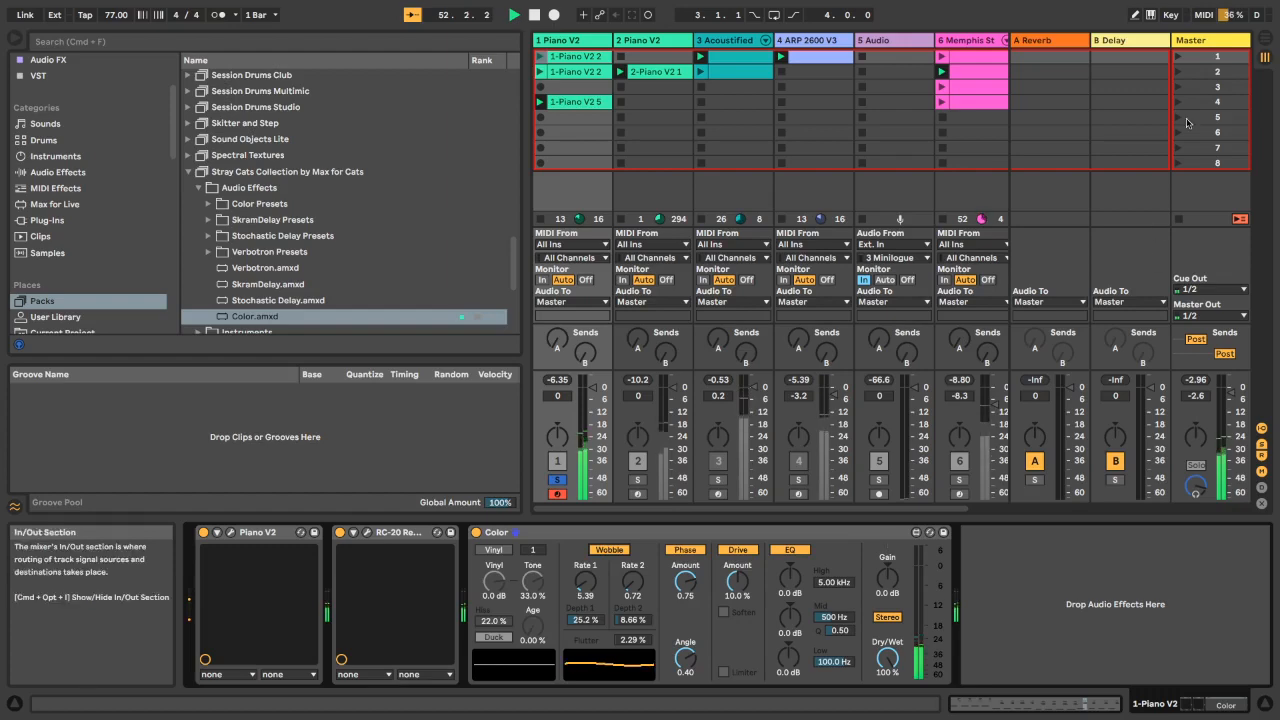
click(557, 480)
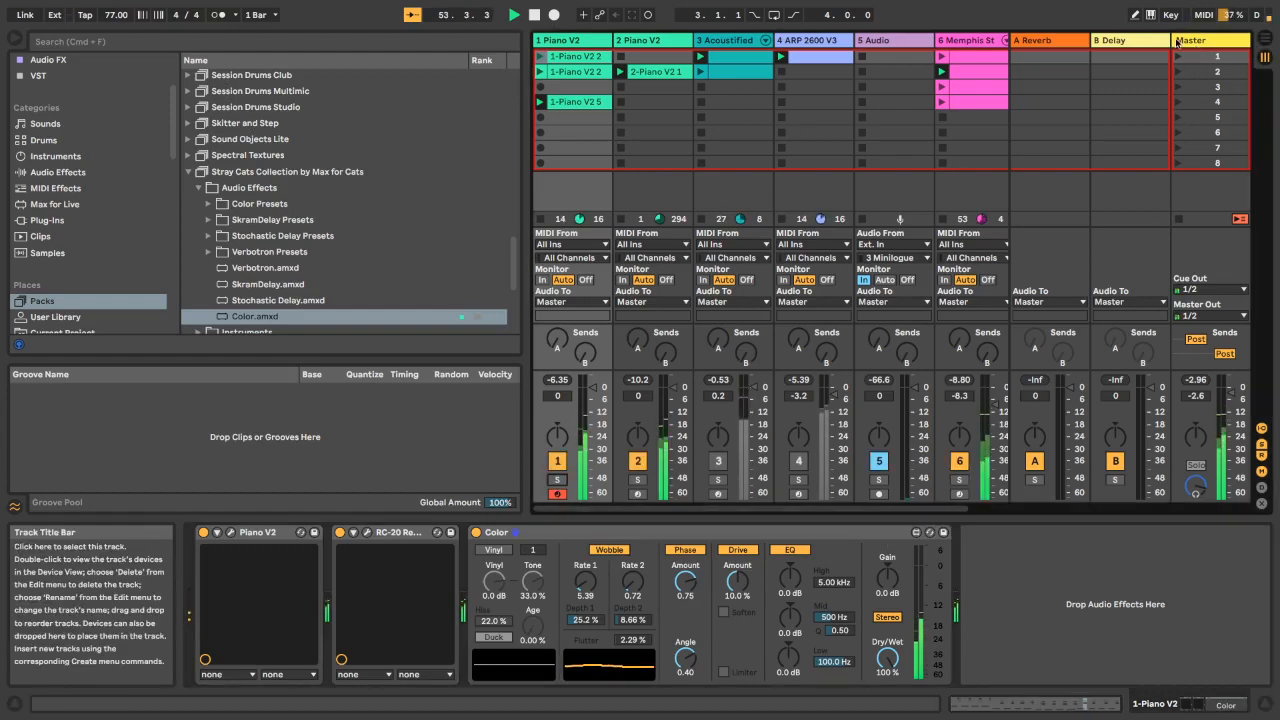
Reactivate Color on the Master, bypass Color on the first Piano V2 track, and return to the Master's devices
click(1210, 40)
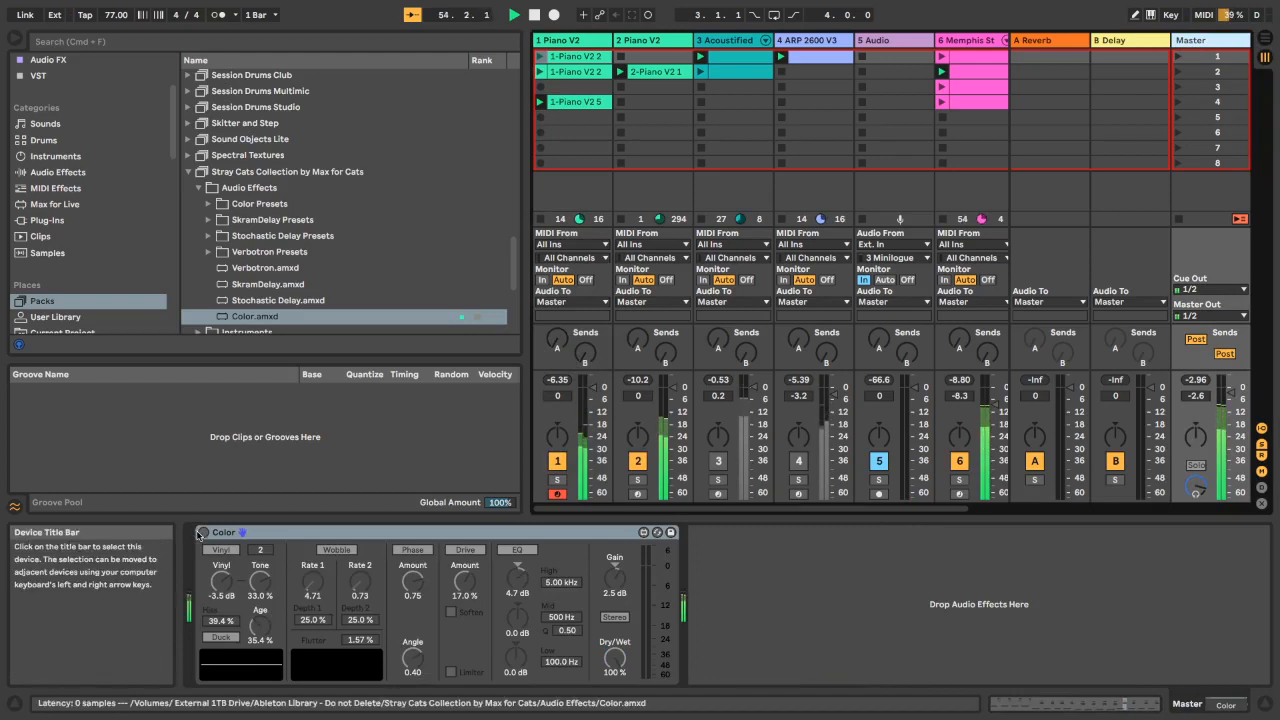
click(203, 532)
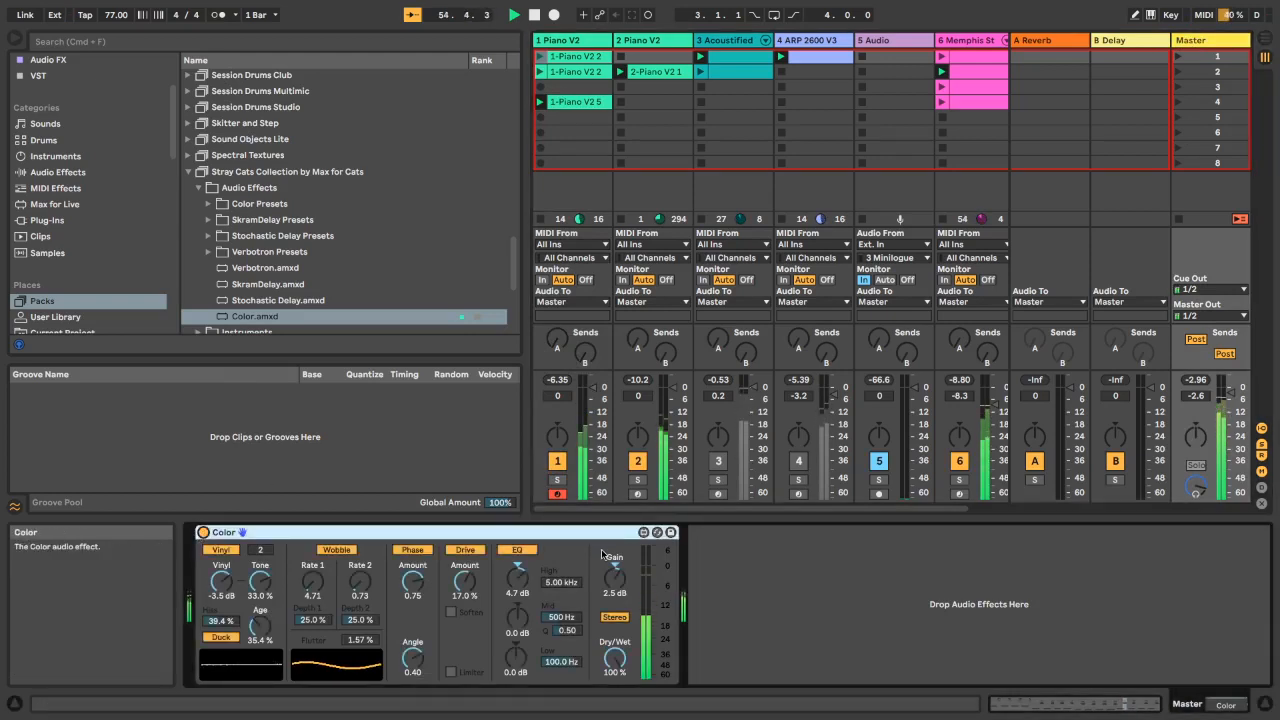
click(626, 41)
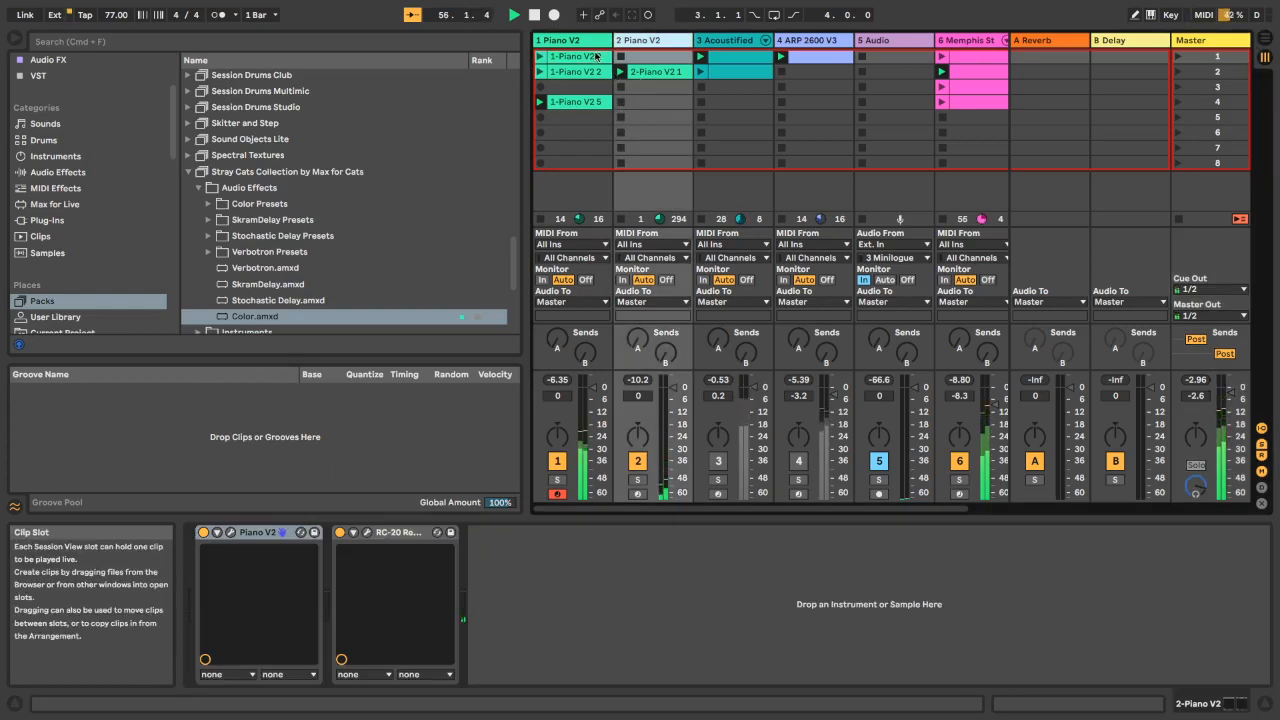
click(586, 41)
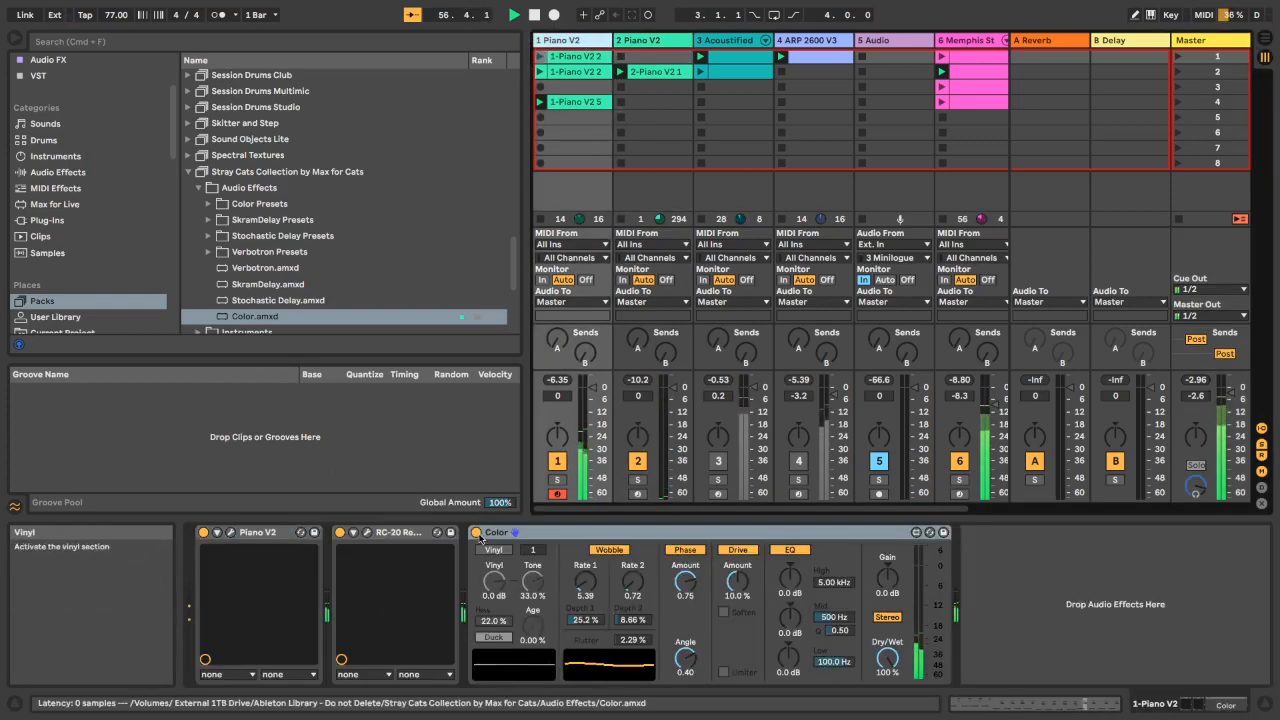
click(476, 532)
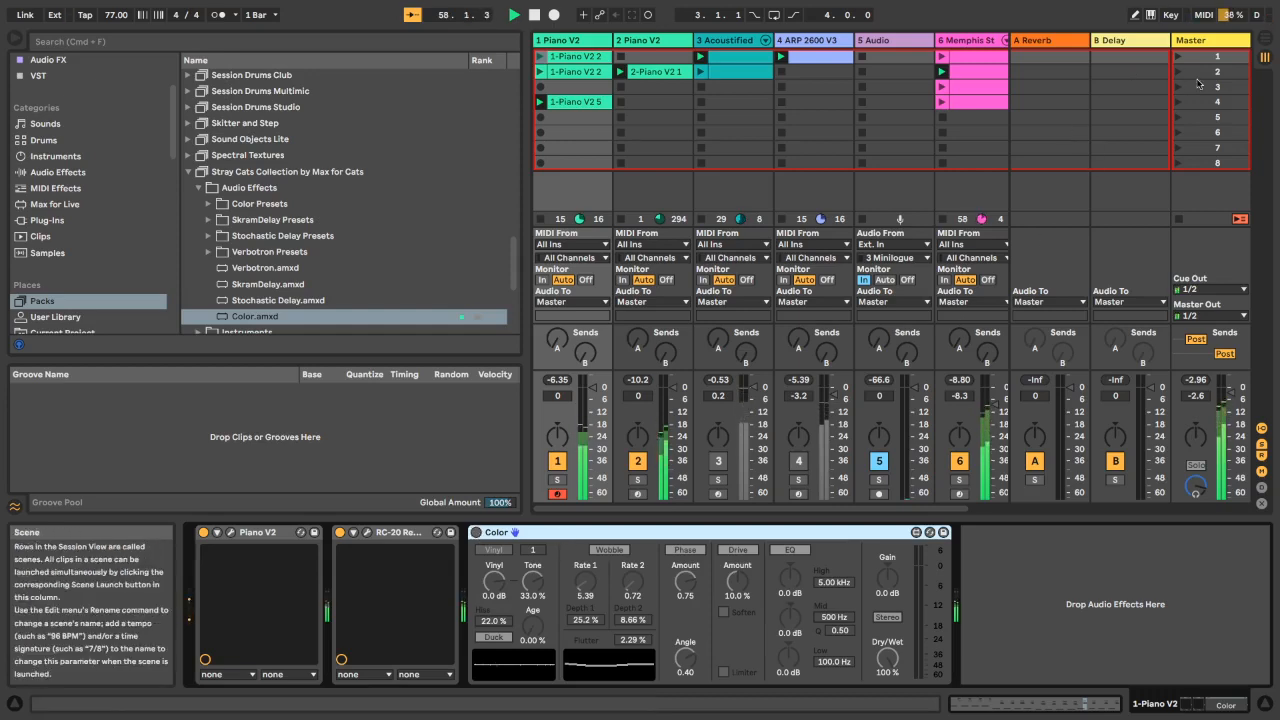
click(1200, 41)
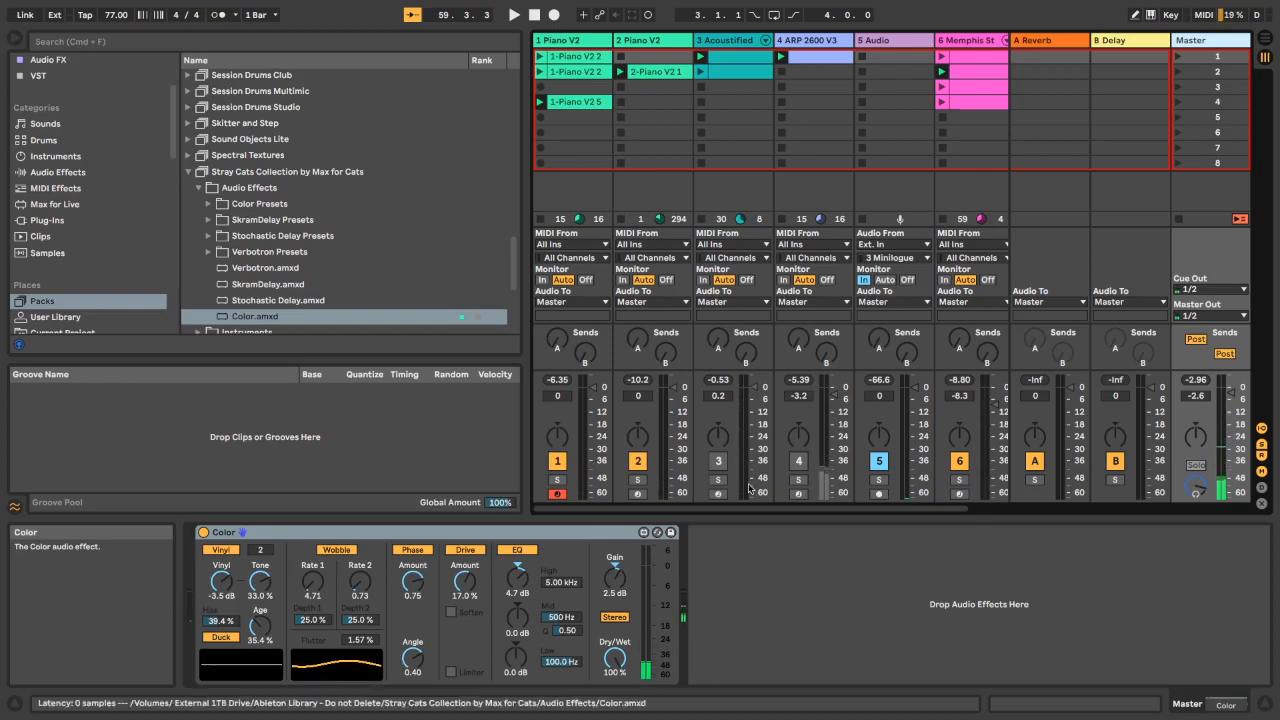
Add a Utility effect after Color on the Master and play the set with Color bypassed
click(56, 172)
scroll(292, 261, down, 10)
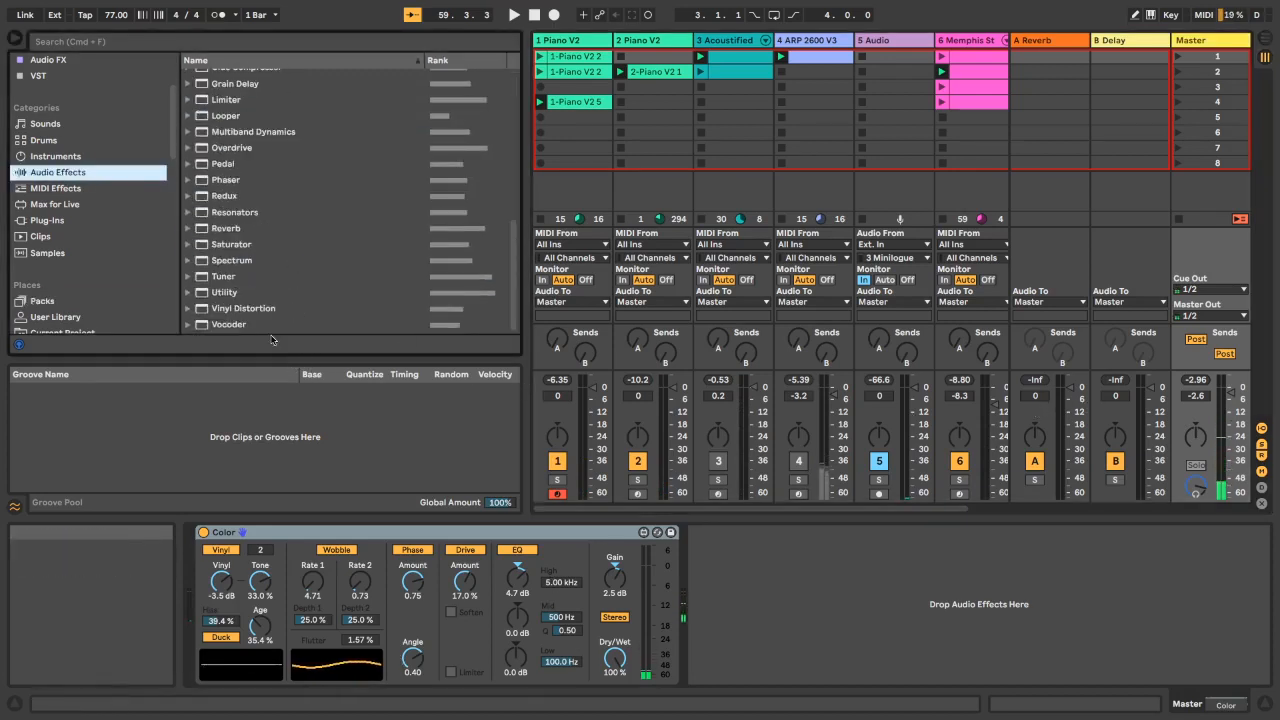
click(239, 295)
drag(239, 295, 768, 592)
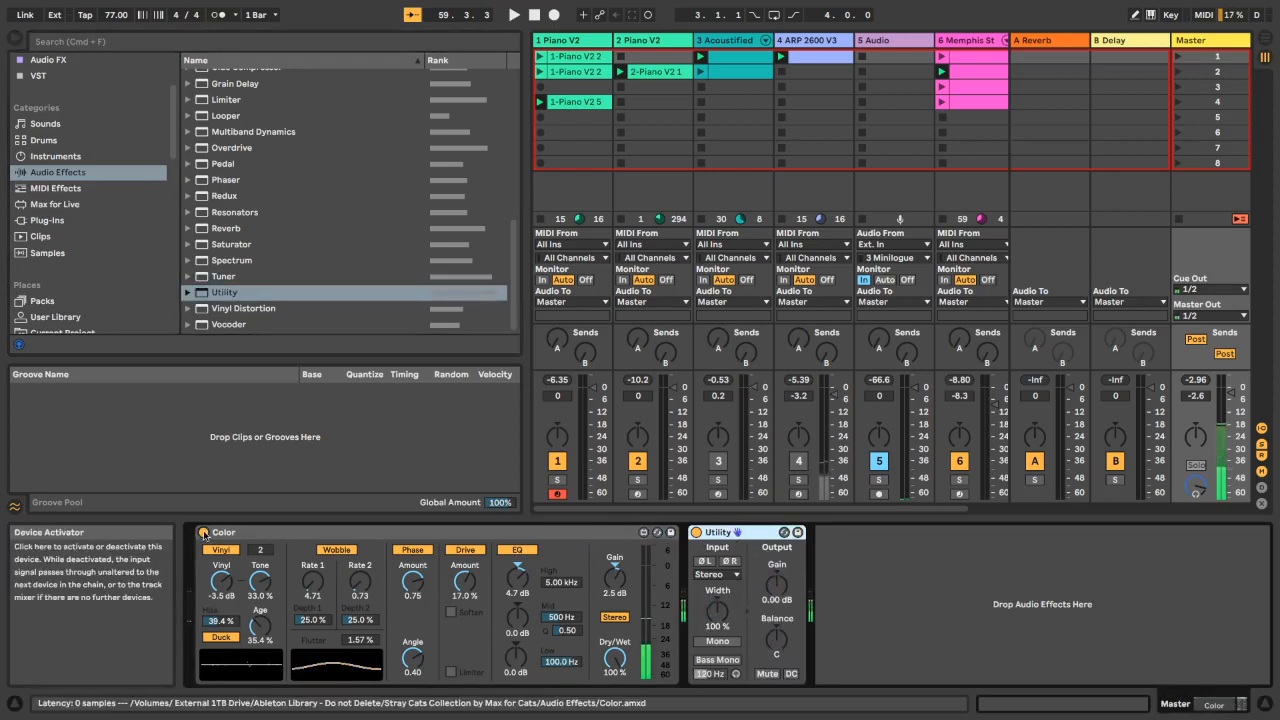
click(204, 533)
key(space)
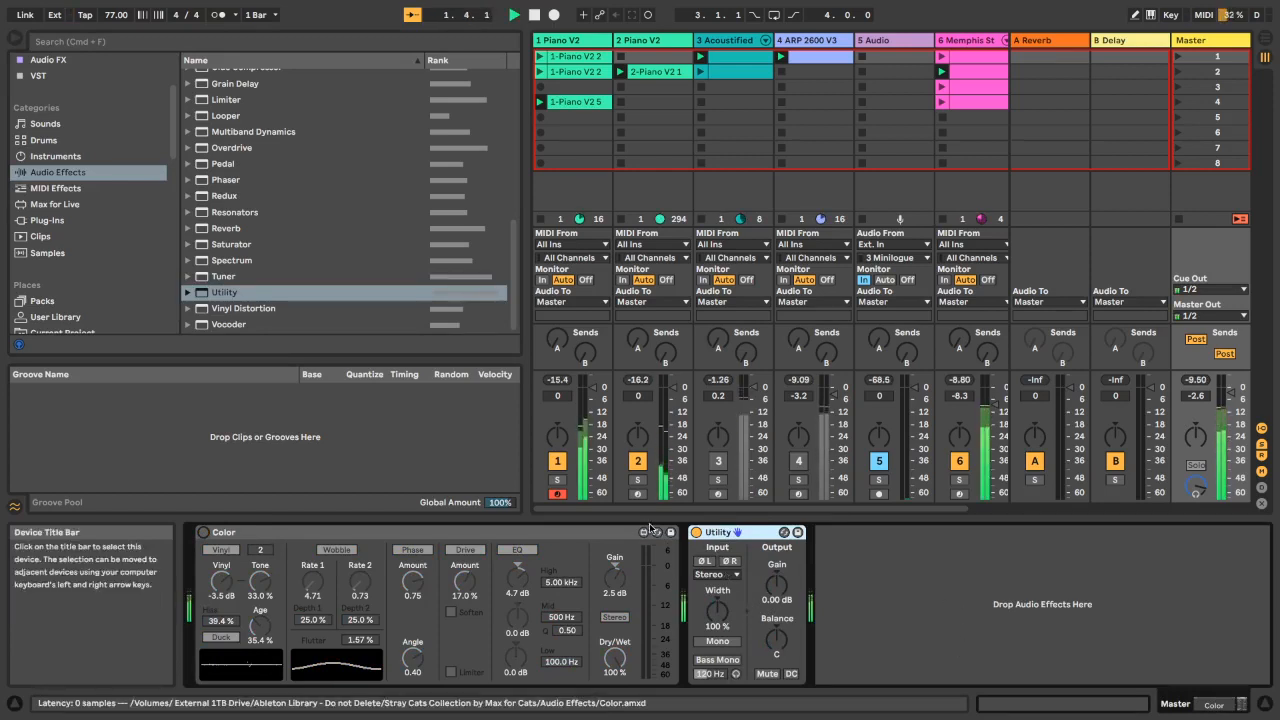
Solo the first Piano V2 track and add a Utility effect after its Color device
click(557, 481)
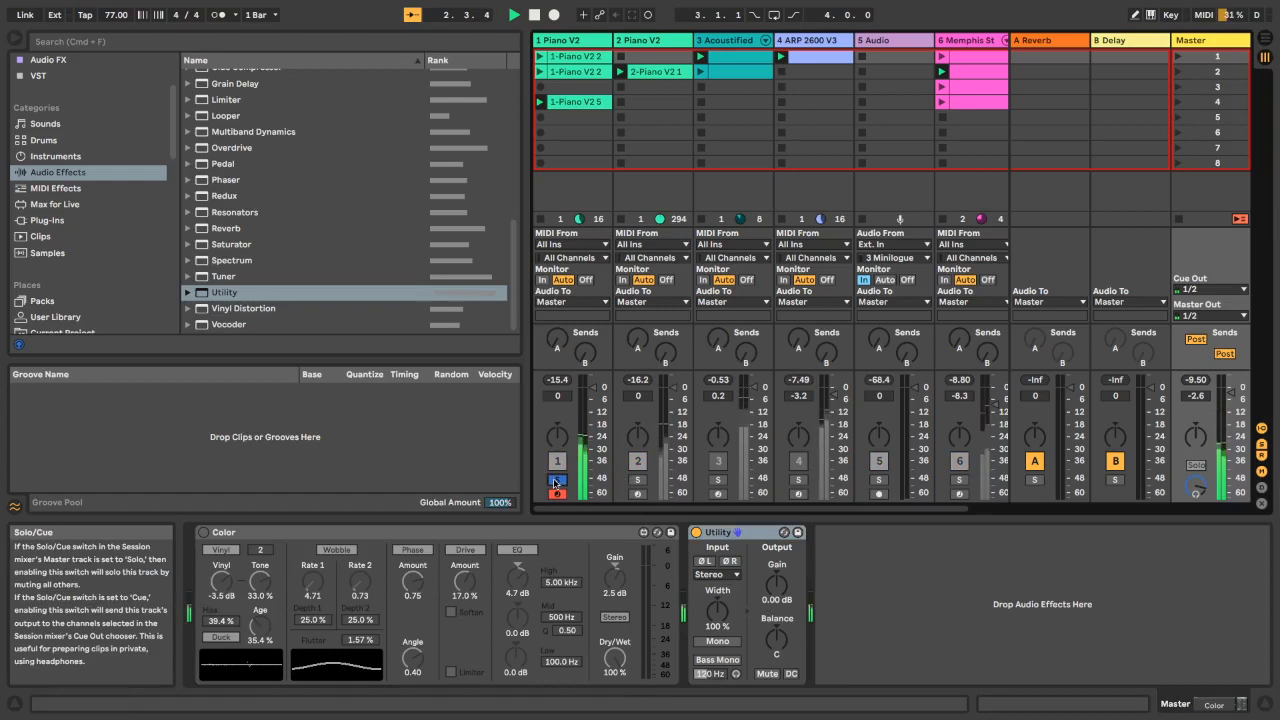
click(565, 43)
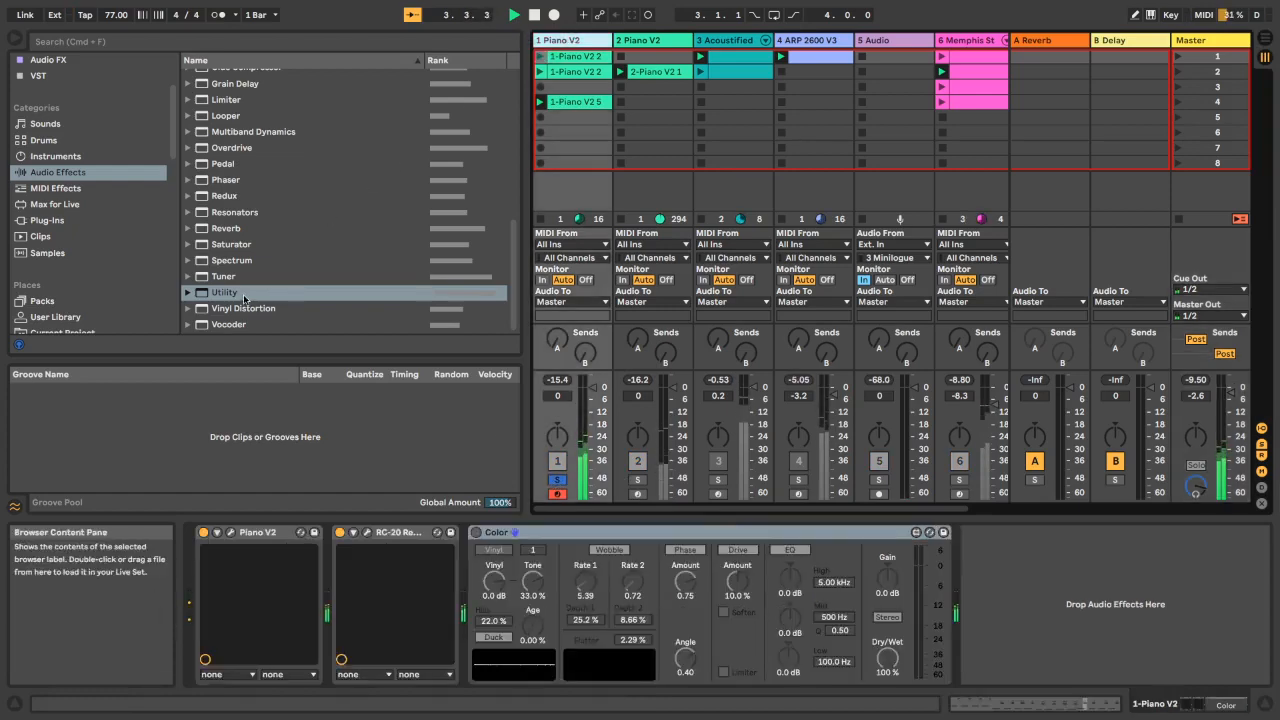
drag(244, 298, 1036, 597)
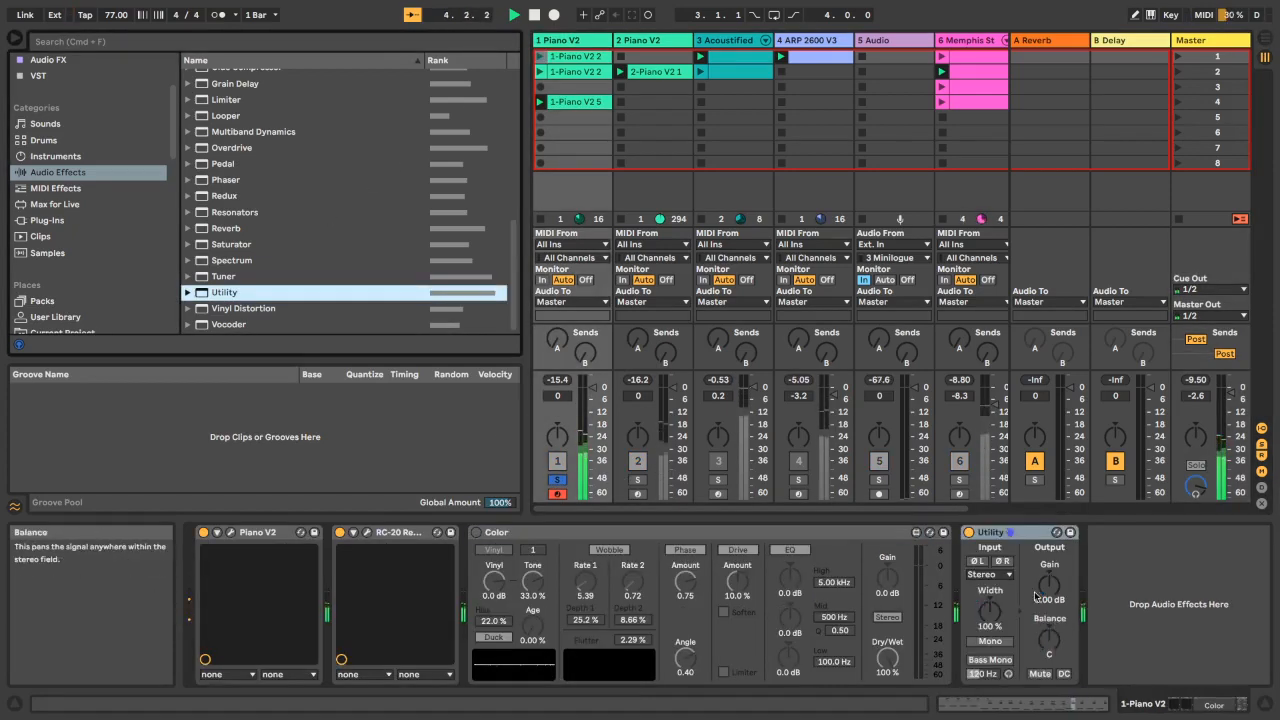
Compare the piano with Utility's left and right phase inverted and normal, first in stereo and again with Mono enabled
click(977, 562)
click(1001, 562)
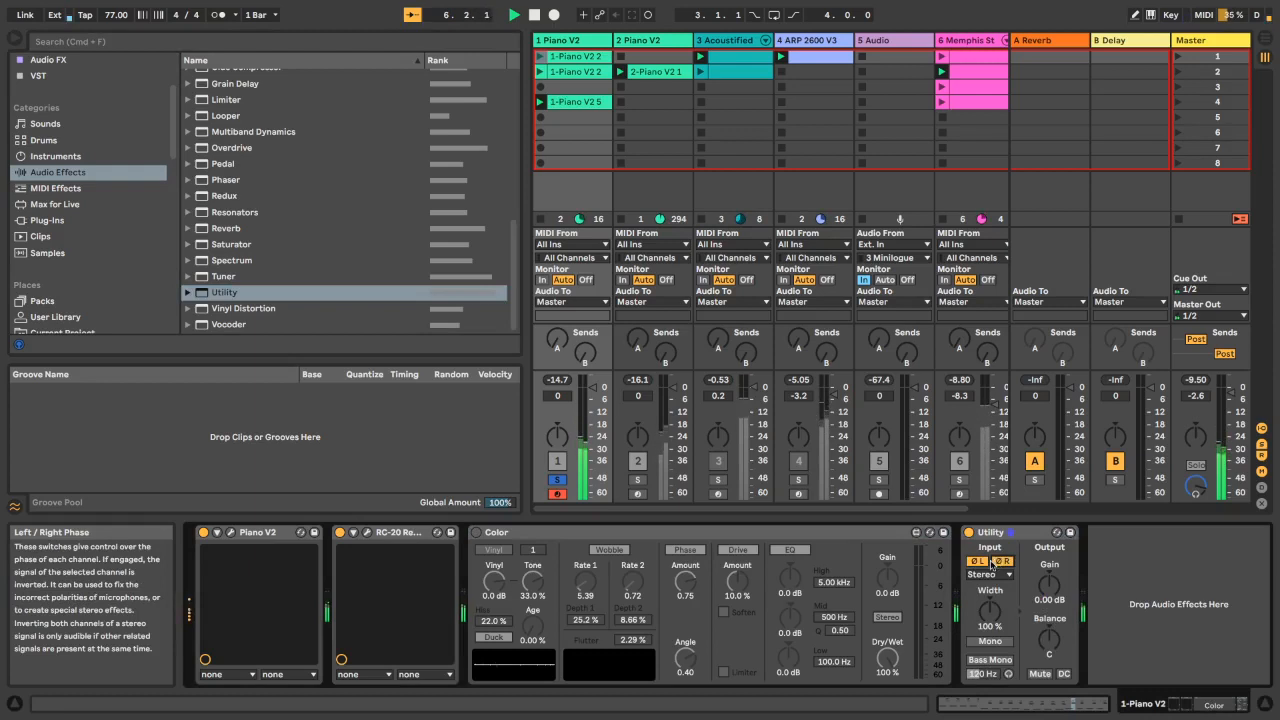
click(976, 562)
click(1008, 562)
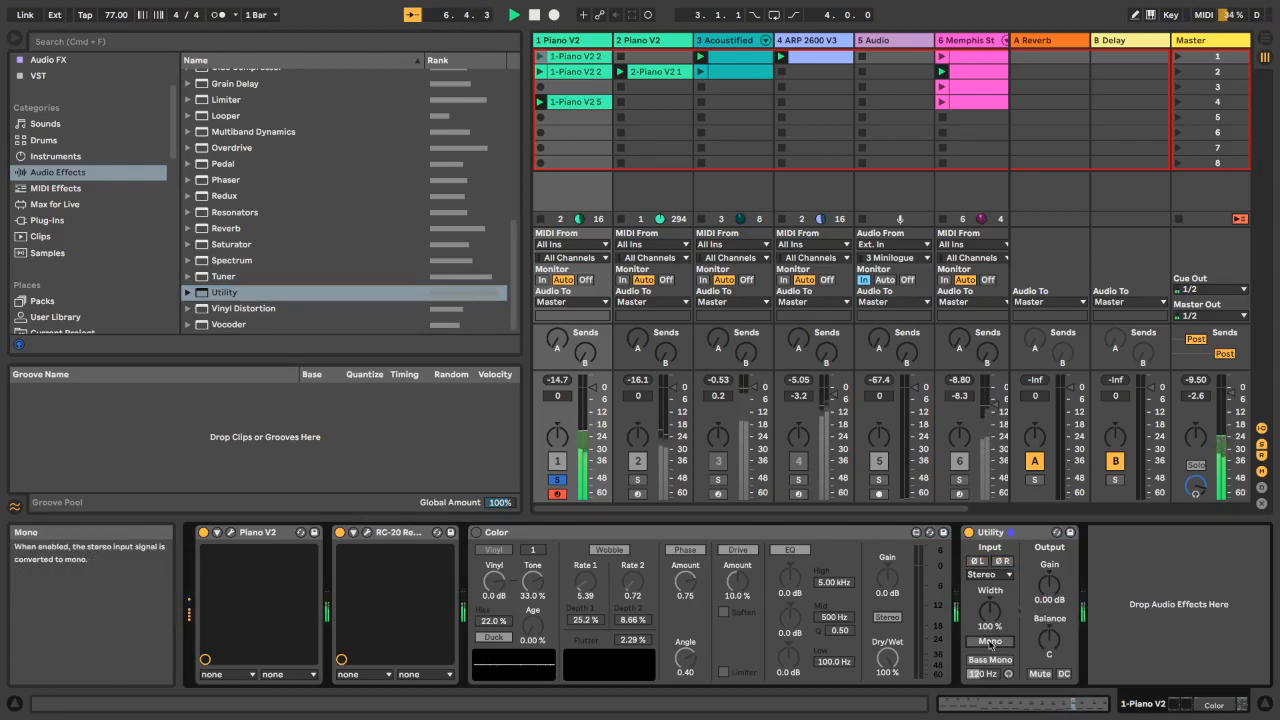
click(990, 642)
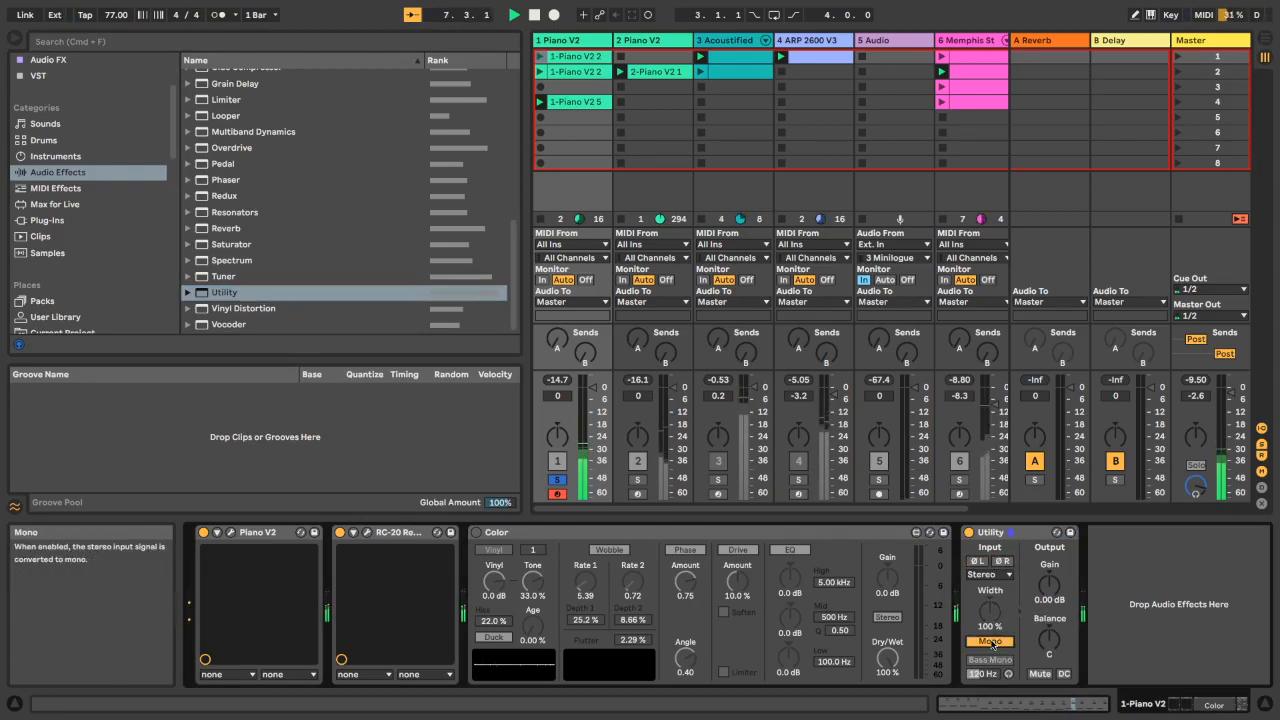
click(977, 561)
click(1002, 561)
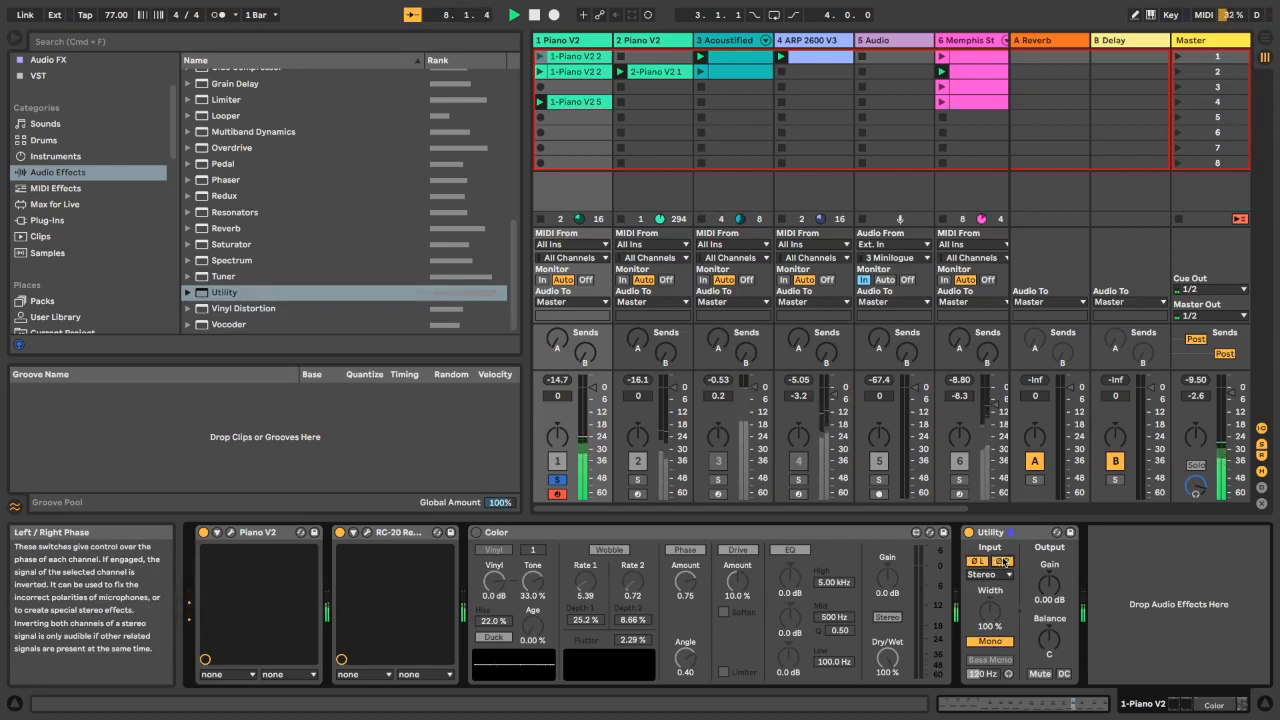
click(1002, 561)
click(977, 561)
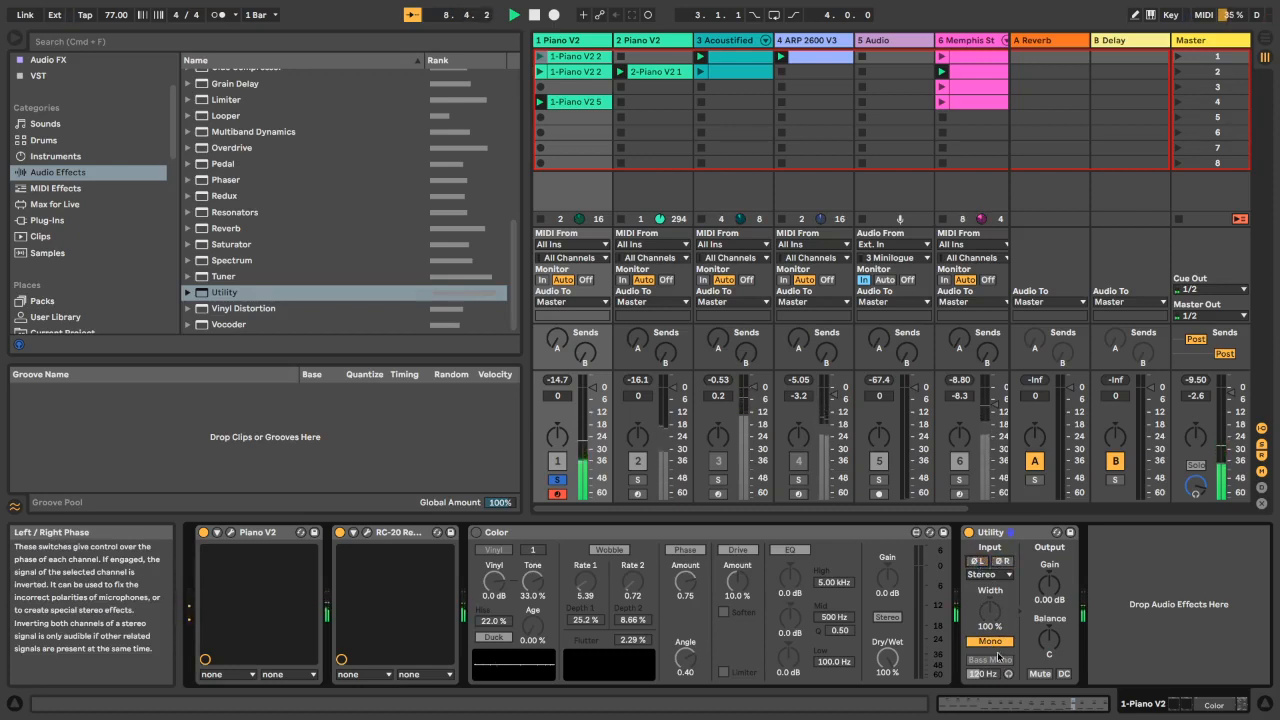
click(993, 643)
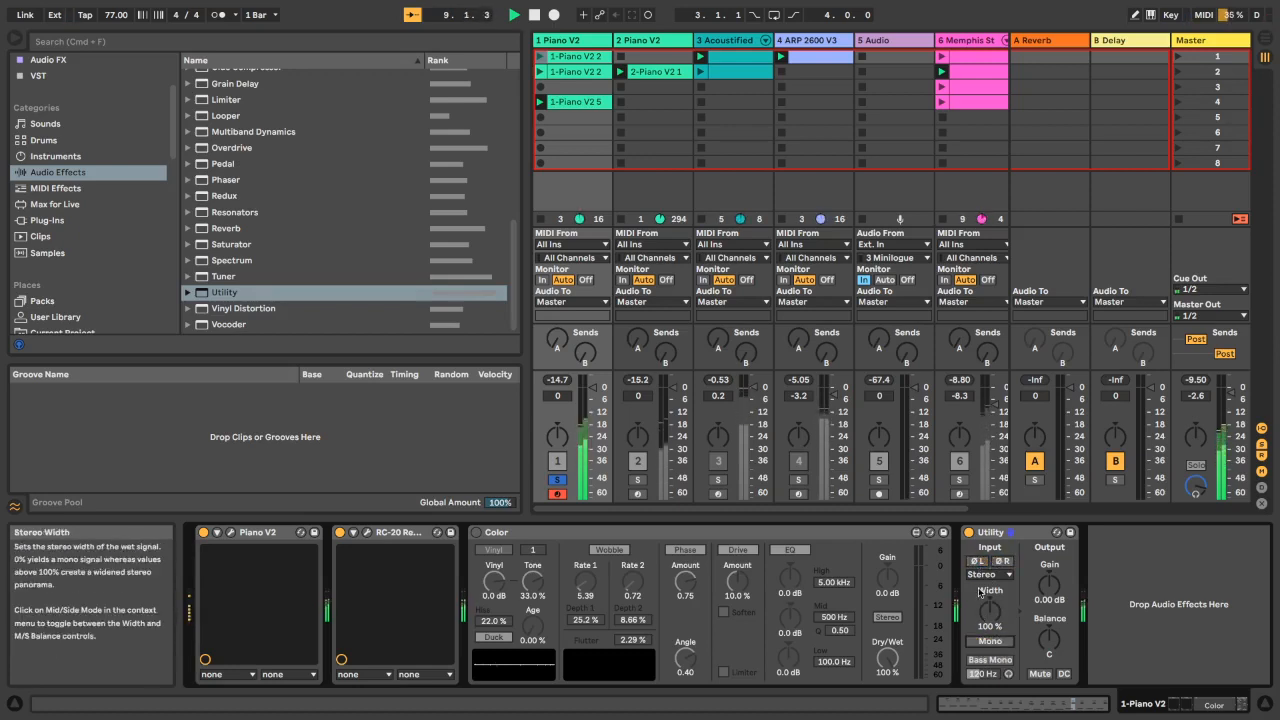
Delete the Utility from the first Piano V2 track and unsolo the track
click(1008, 533)
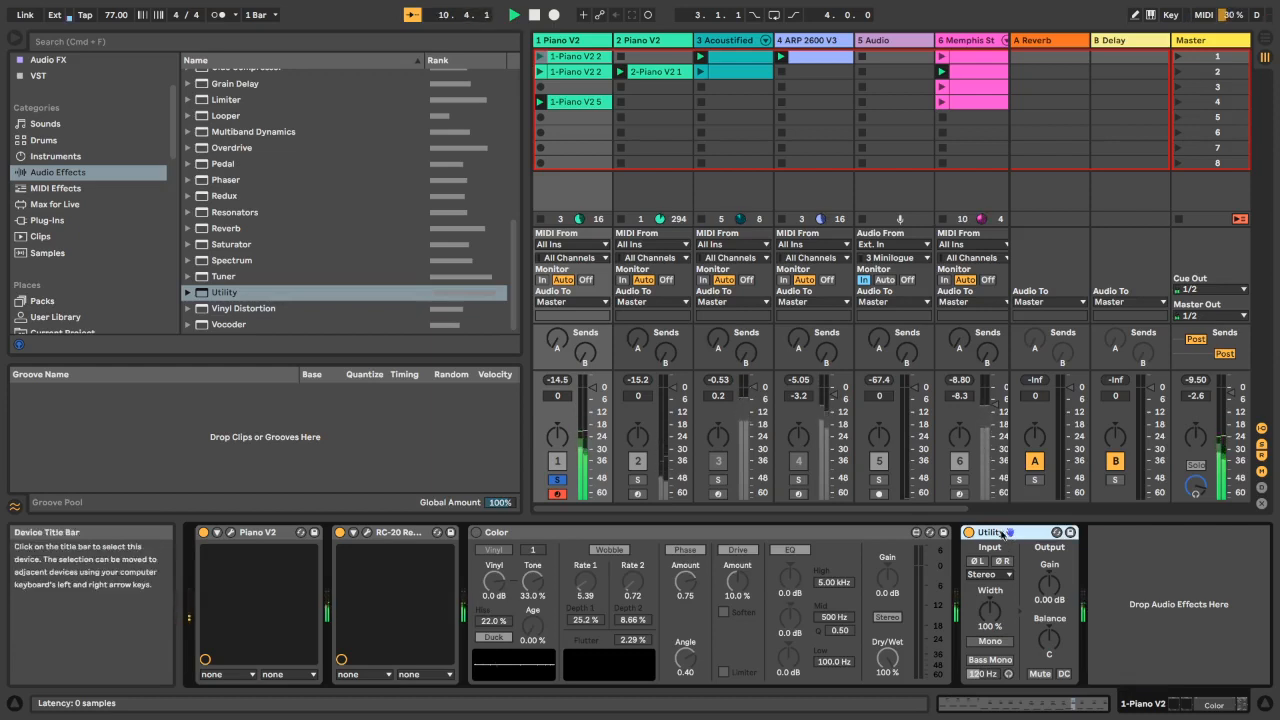
key(Delete)
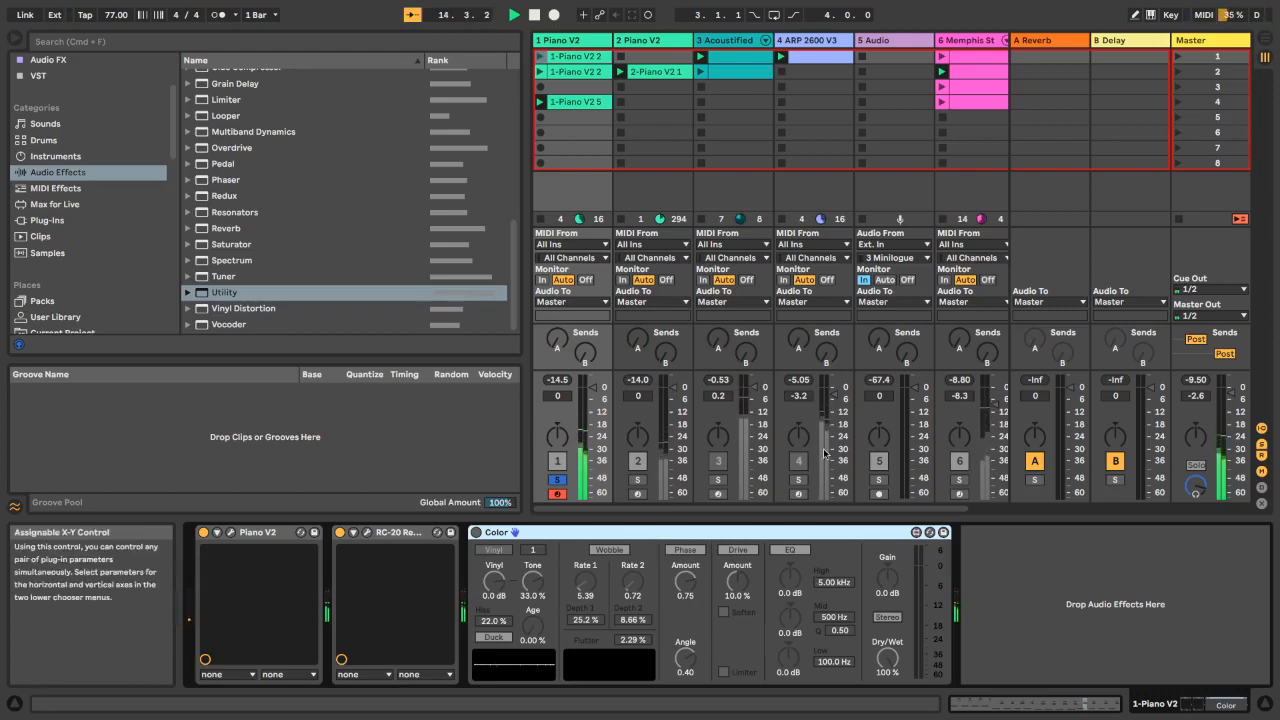
click(556, 481)
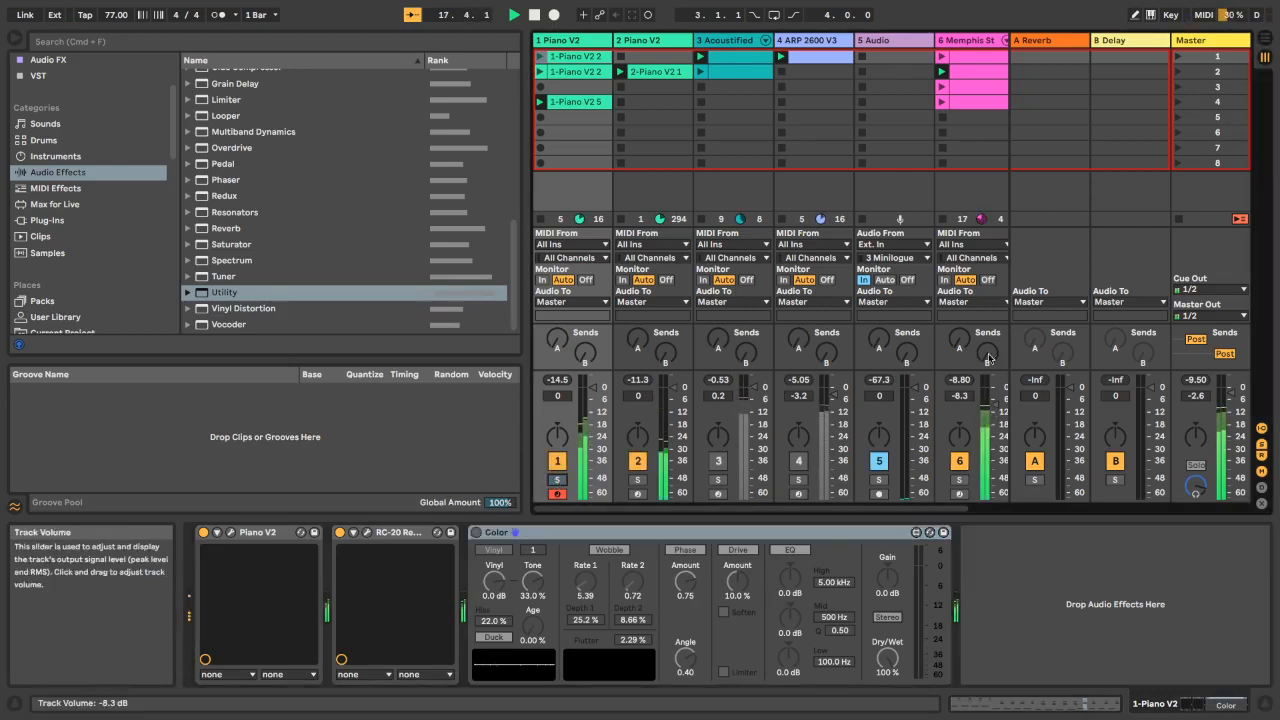
Reactivate Color on the Master and compare its Phase section off, on, and with Amount raised from 0.00 to 0.75
click(1196, 36)
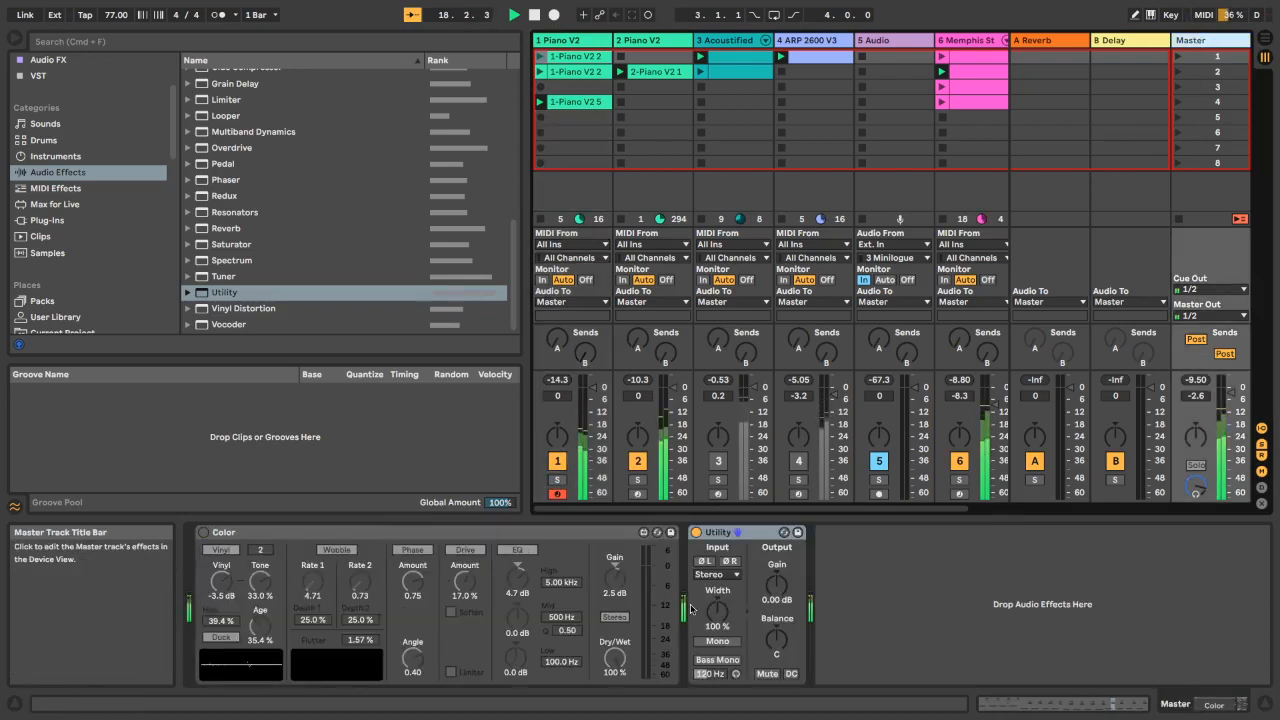
click(203, 533)
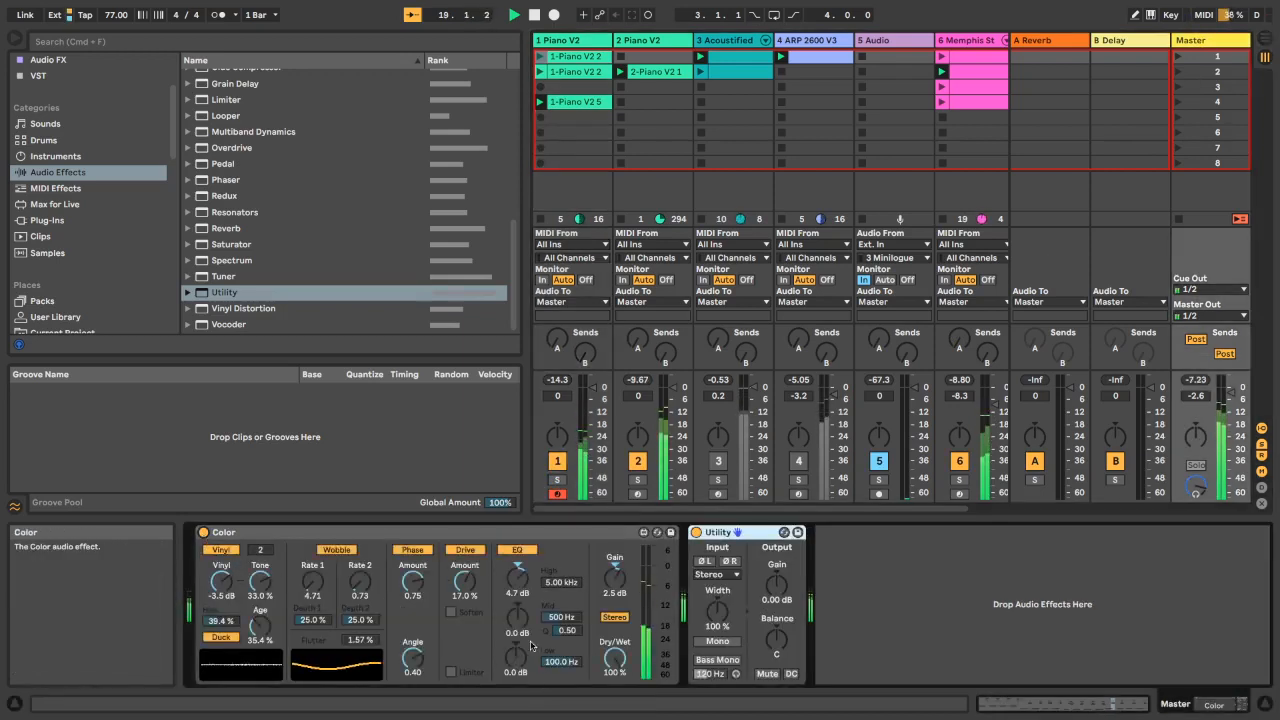
click(412, 549)
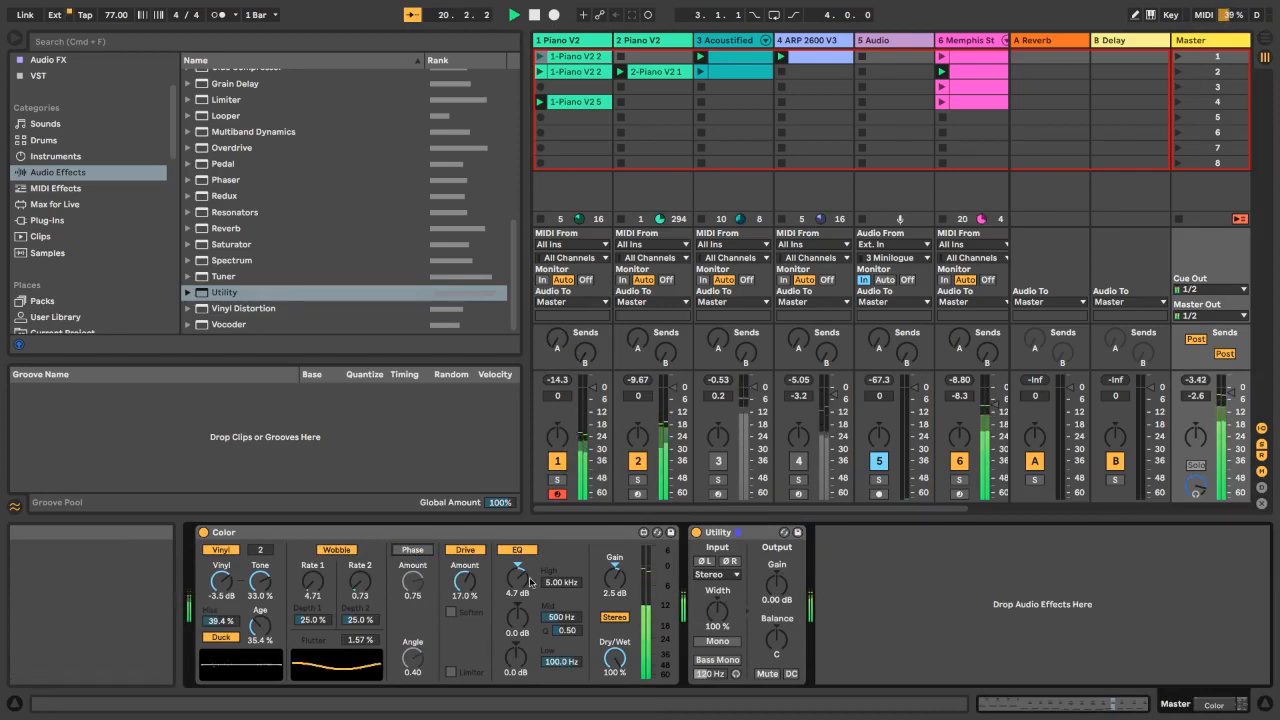
click(408, 551)
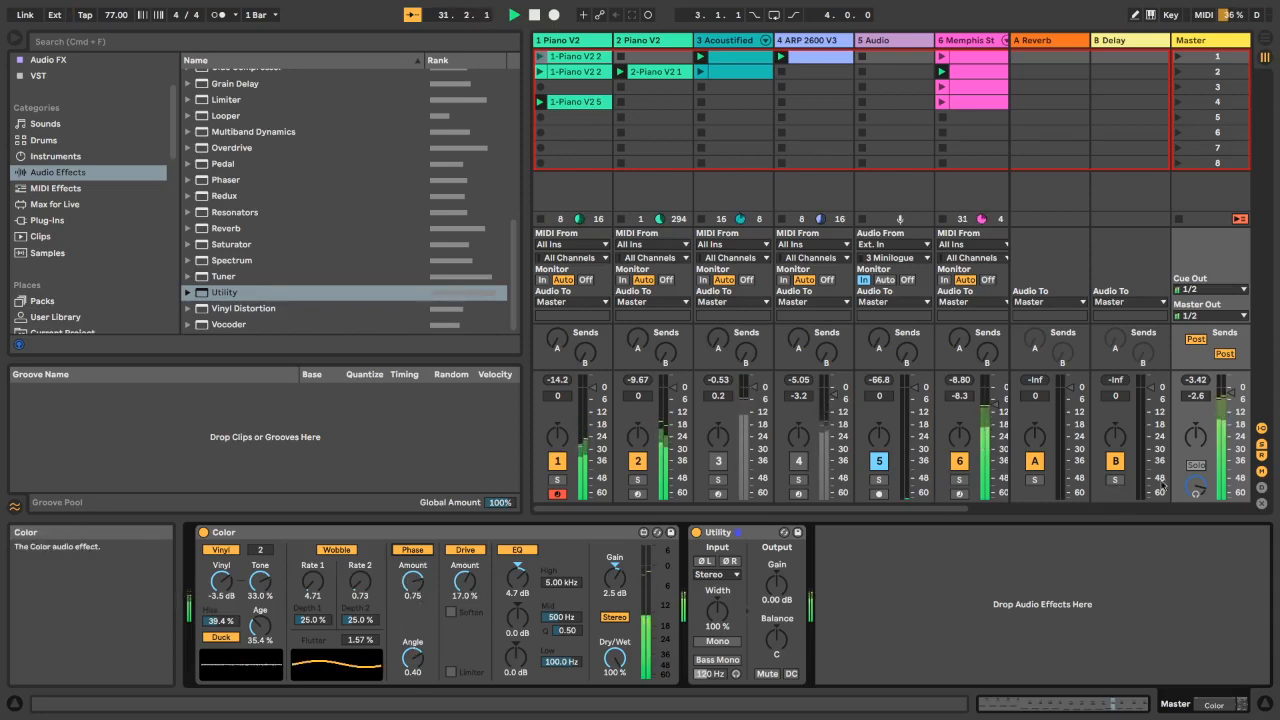
double_click(411, 584)
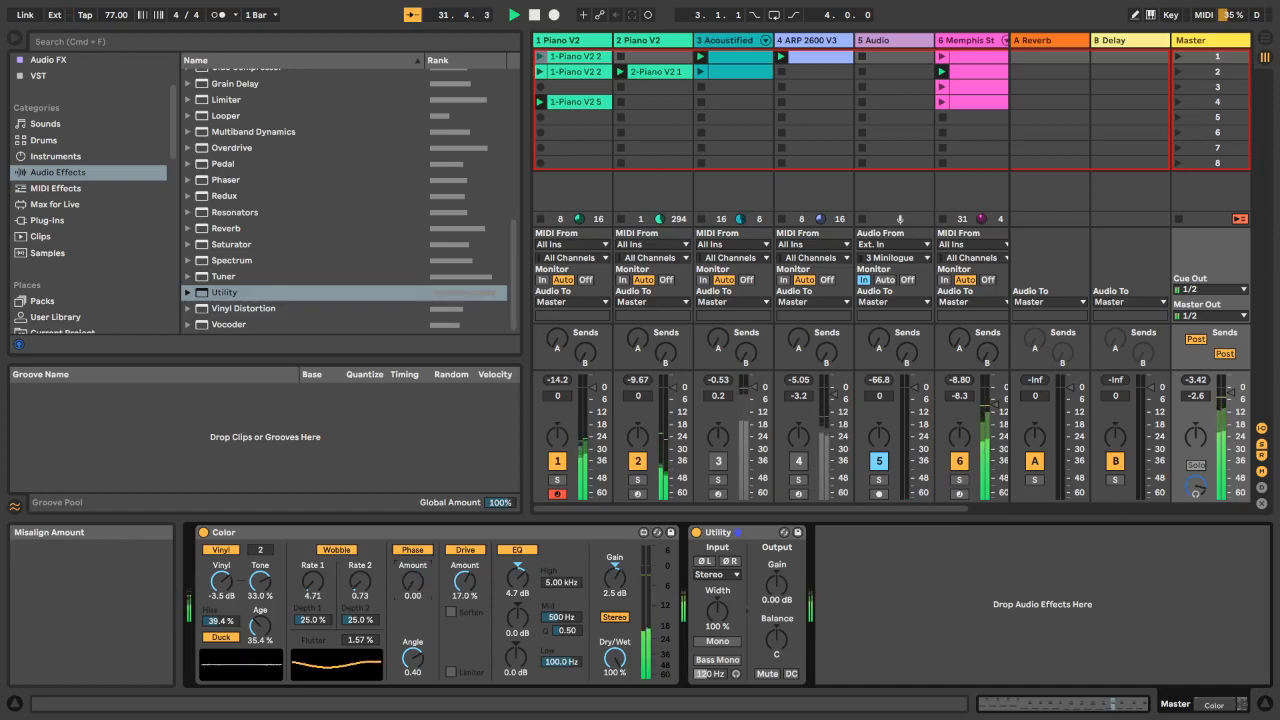
drag(411, 584, 411, 558)
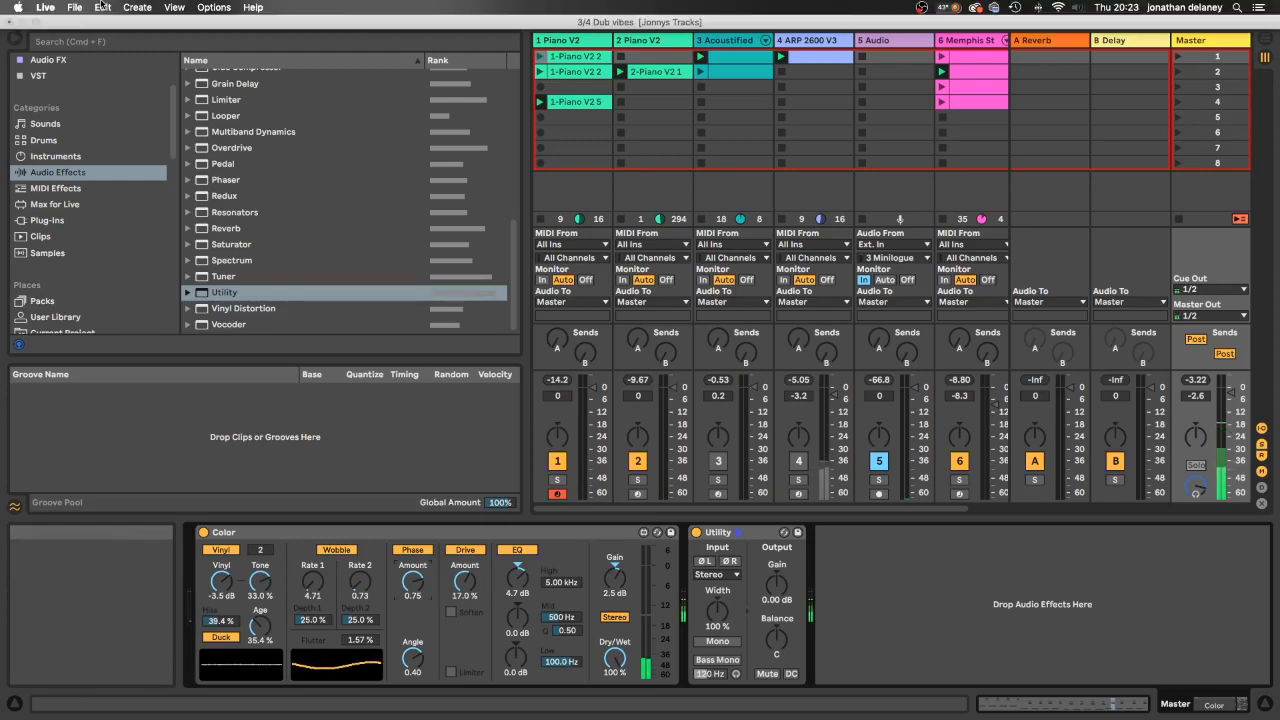
Open the recent set Hope For All.als without saving changes to 3/4 Dub vibes, and hide the browser
click(75, 8)
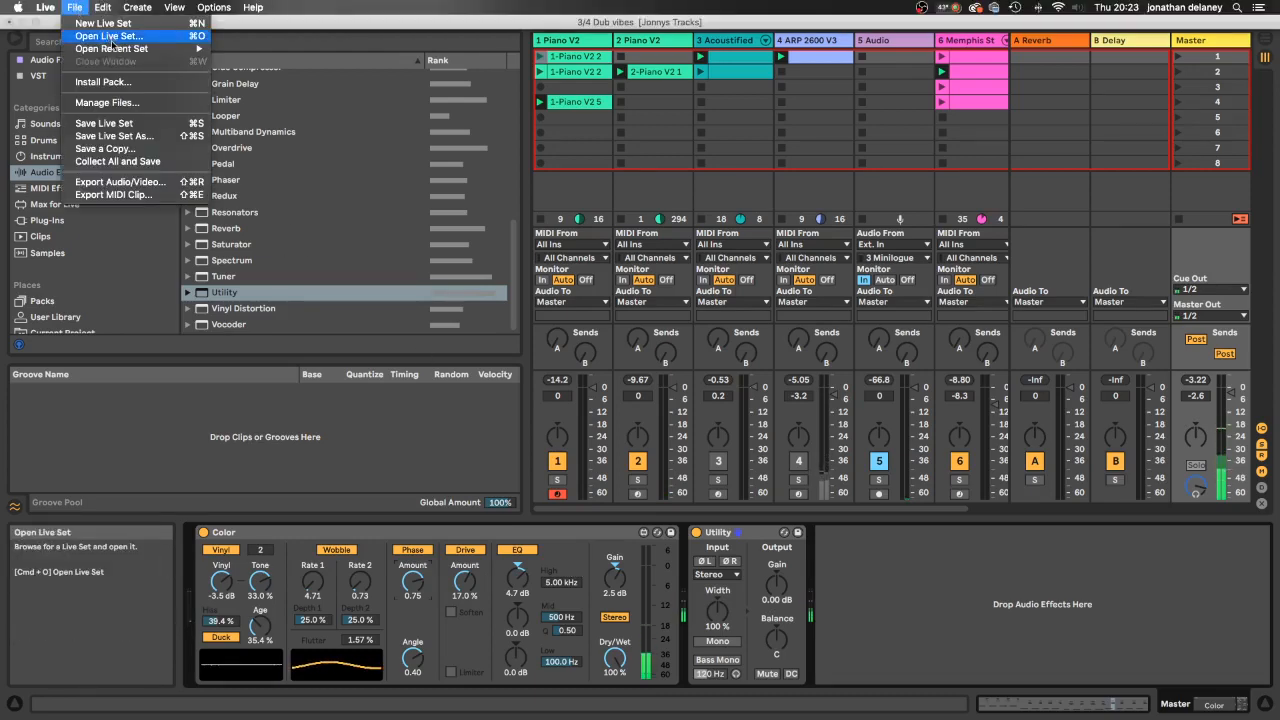
mouse_move(113, 47)
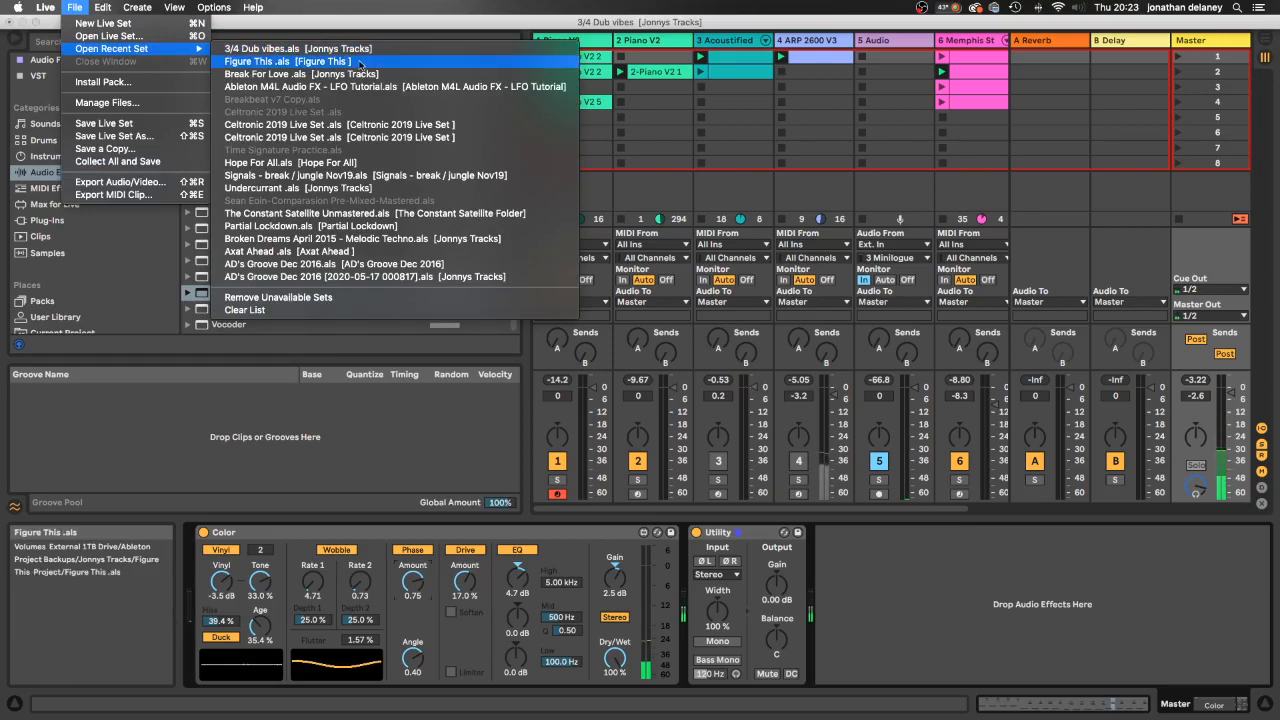
click(403, 164)
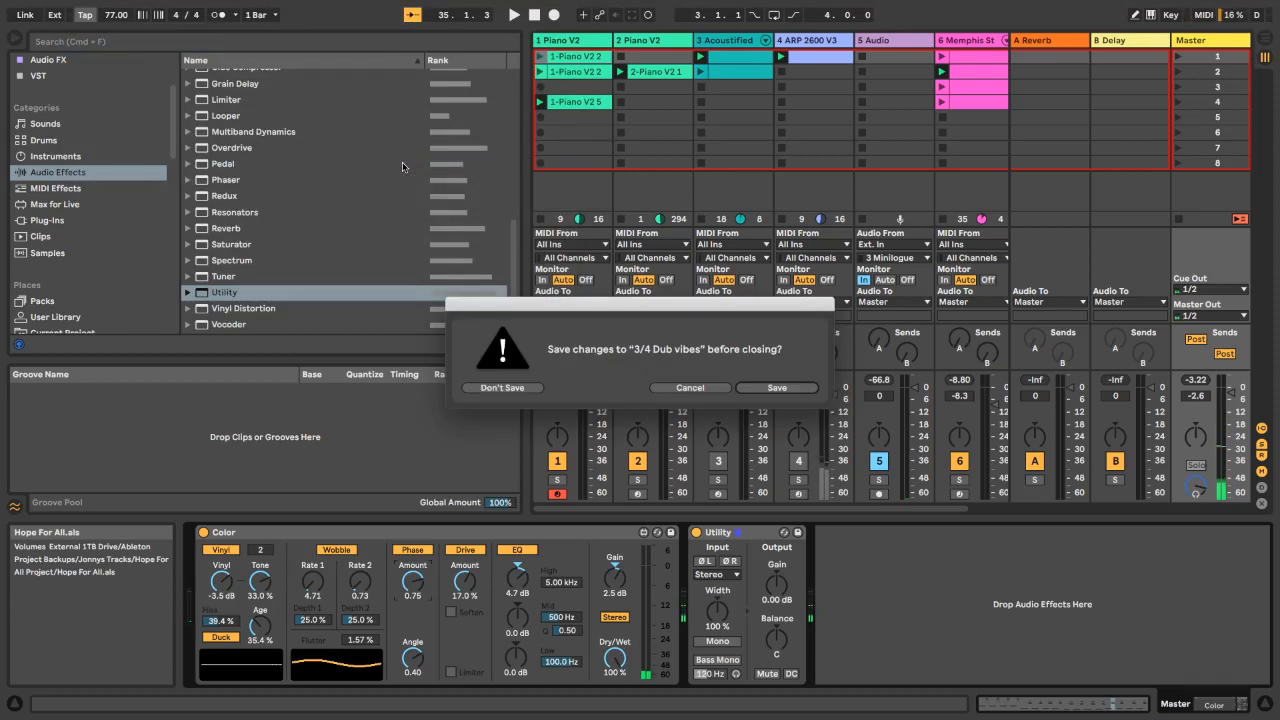
click(502, 388)
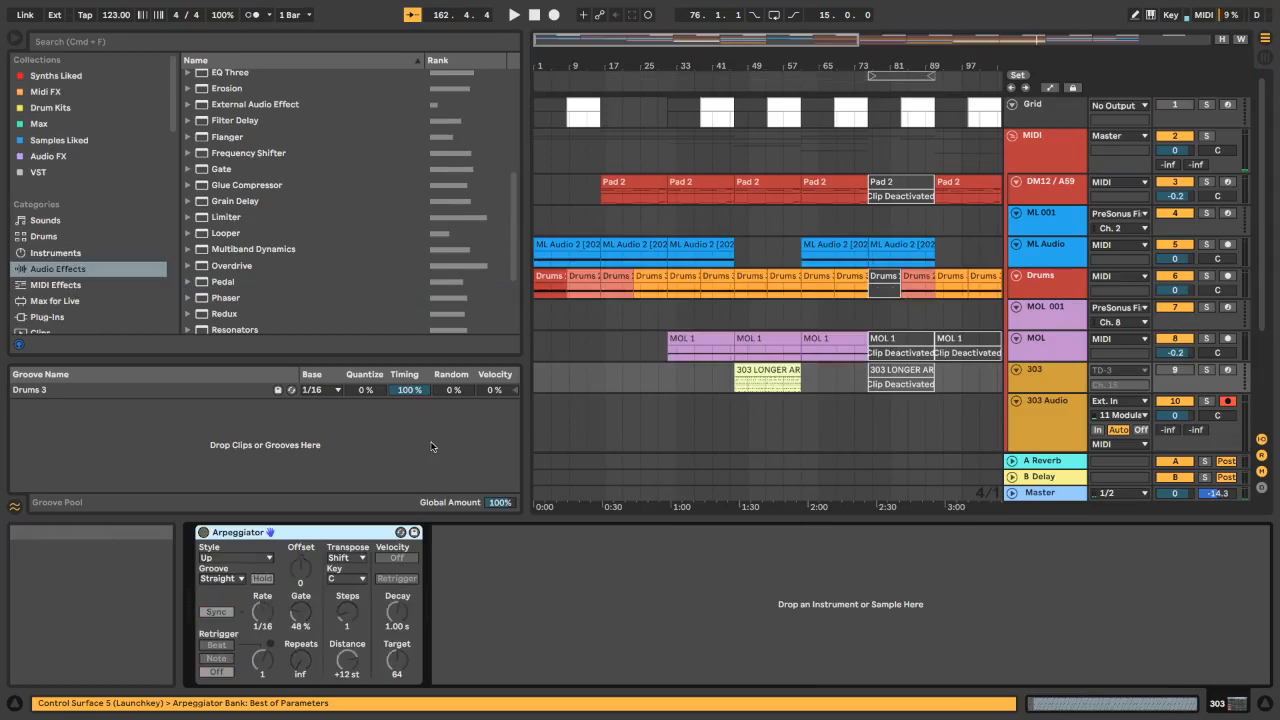
click(14, 38)
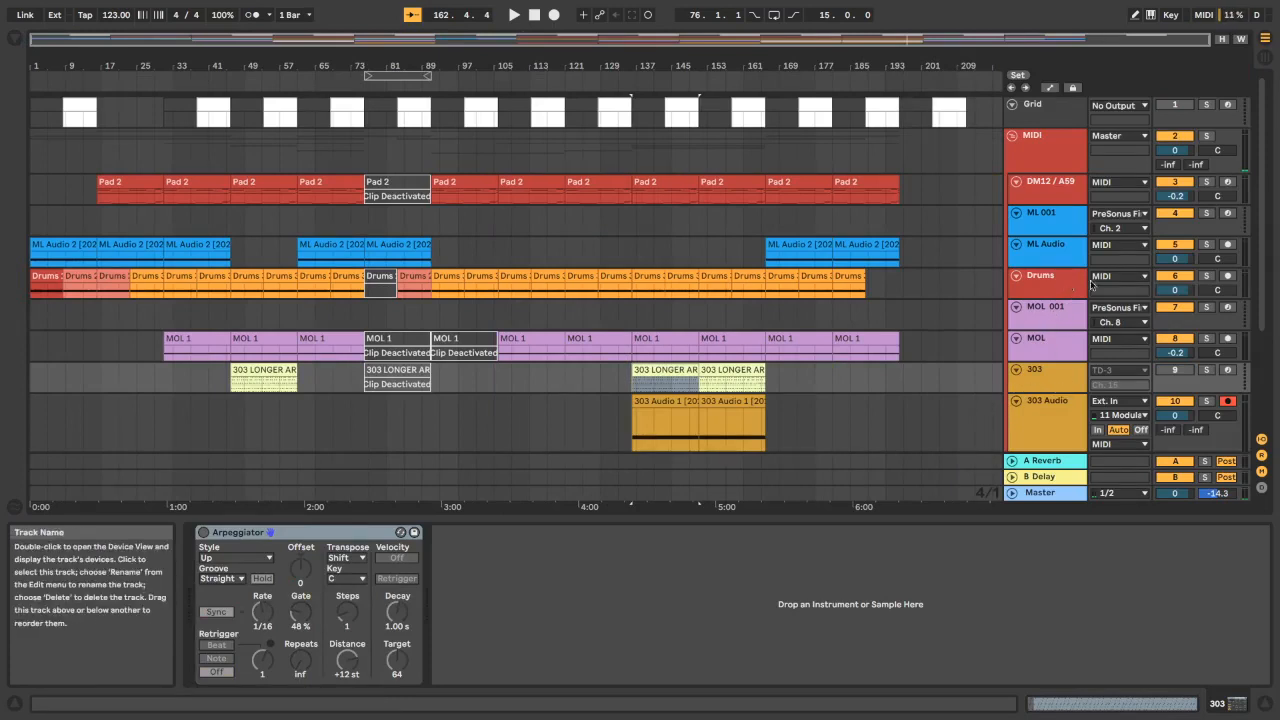
Solo the Drums track, select it, and start playback
click(1206, 276)
click(1066, 283)
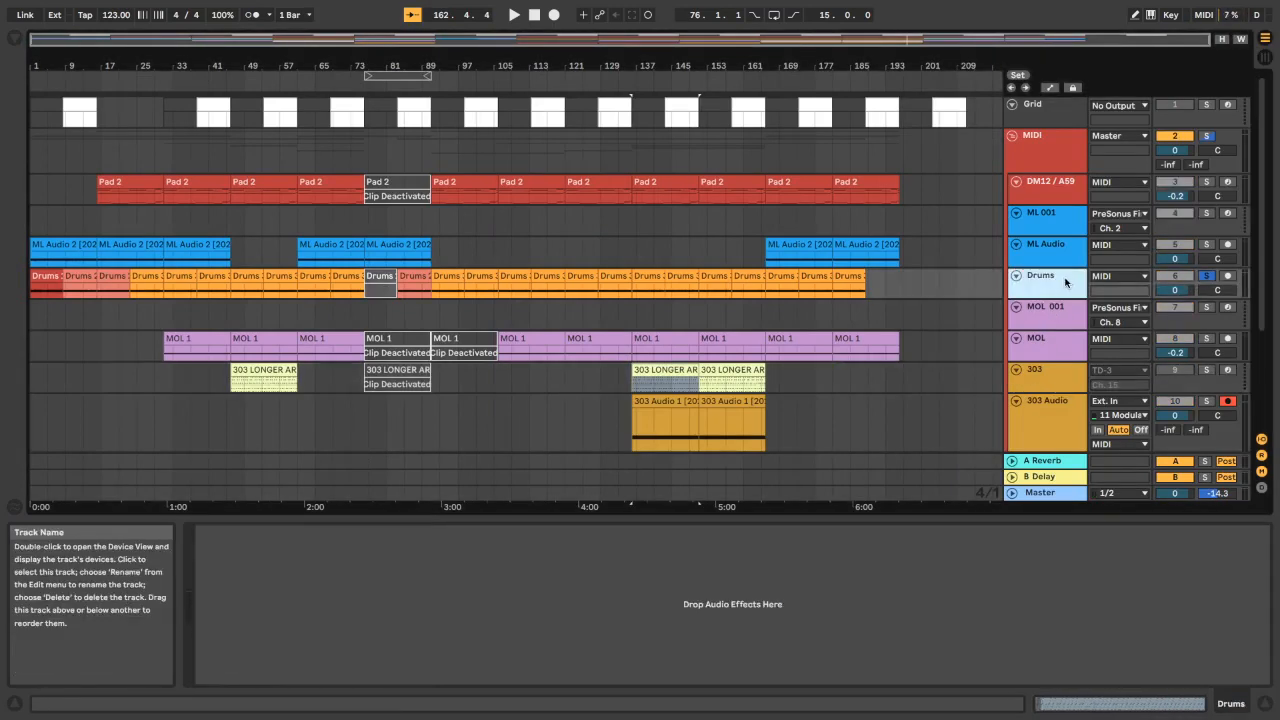
key(space)
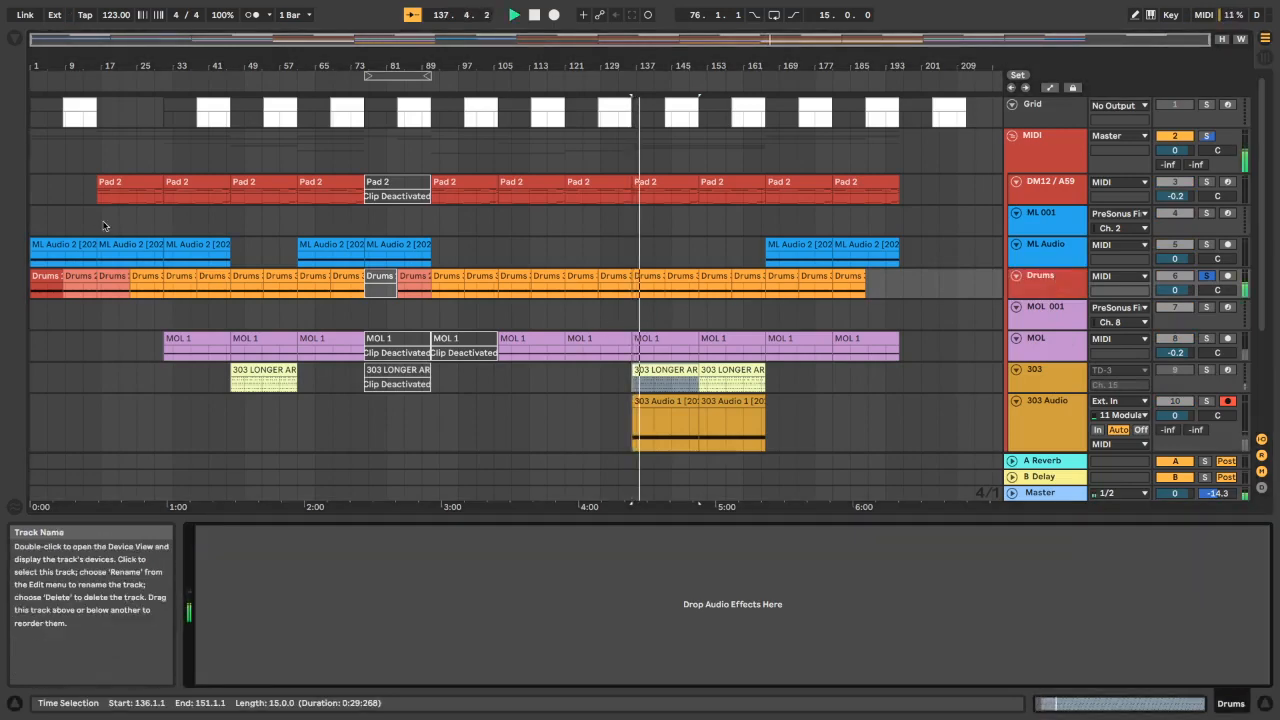
Show the browser and add Color.amxd from the Stray Cats Collection pack's Audio Effects to the Drums track
click(14, 38)
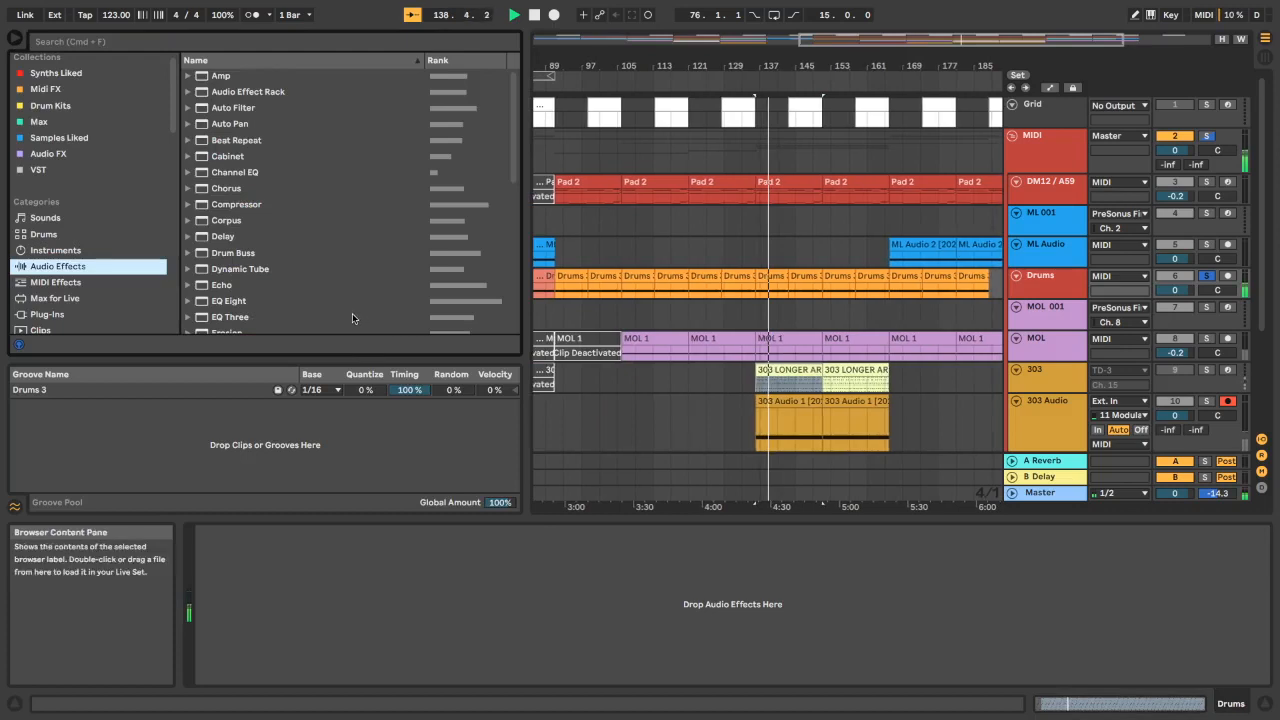
scroll(352, 313, down, 10)
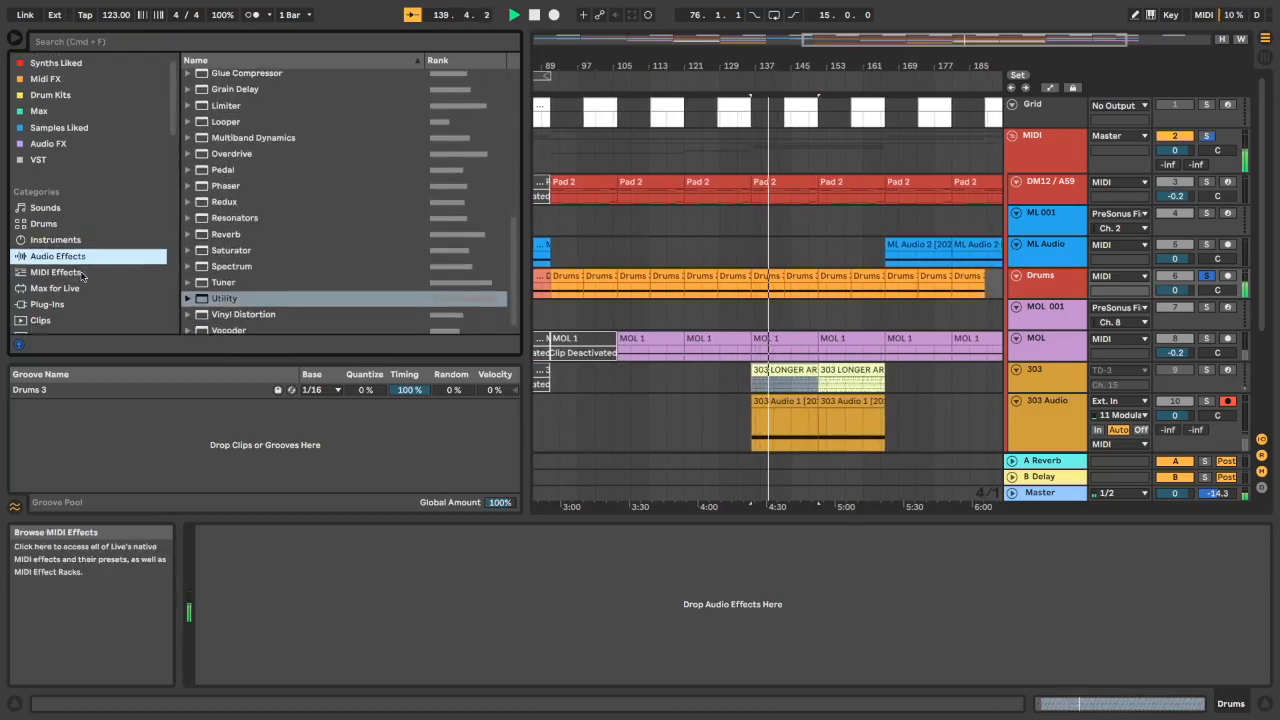
scroll(70, 282, down, 3)
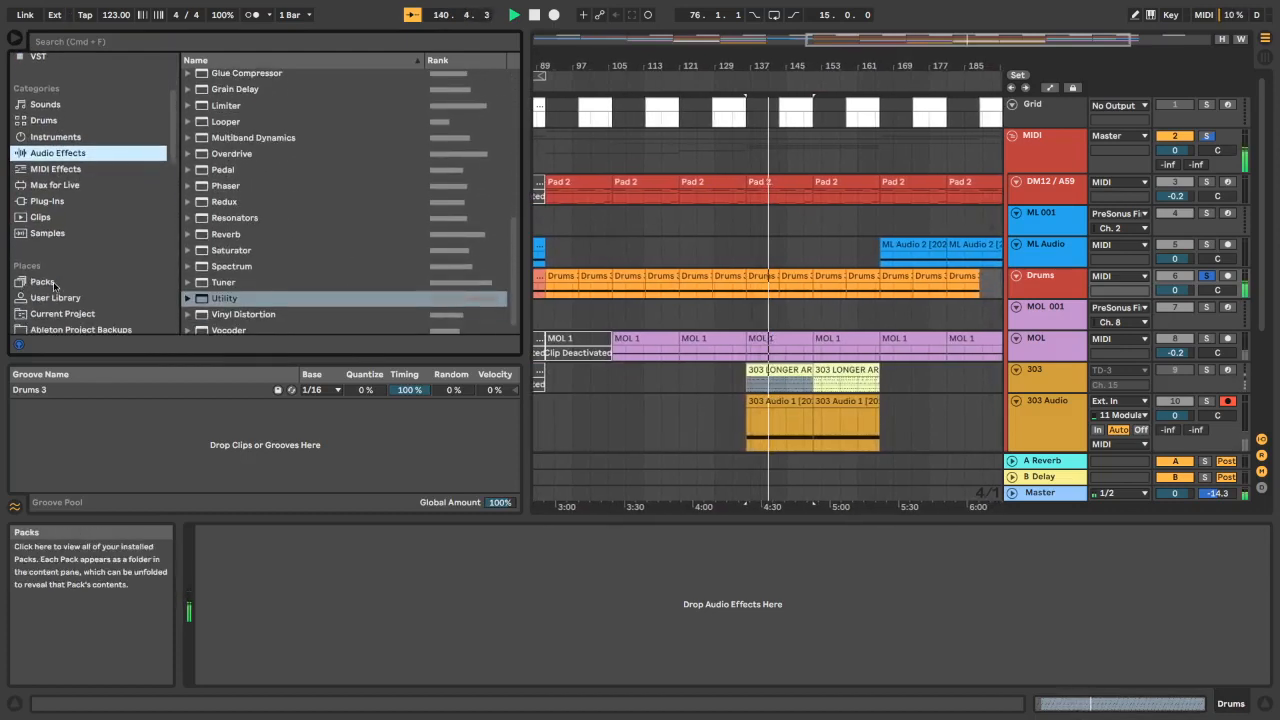
click(54, 284)
click(242, 317)
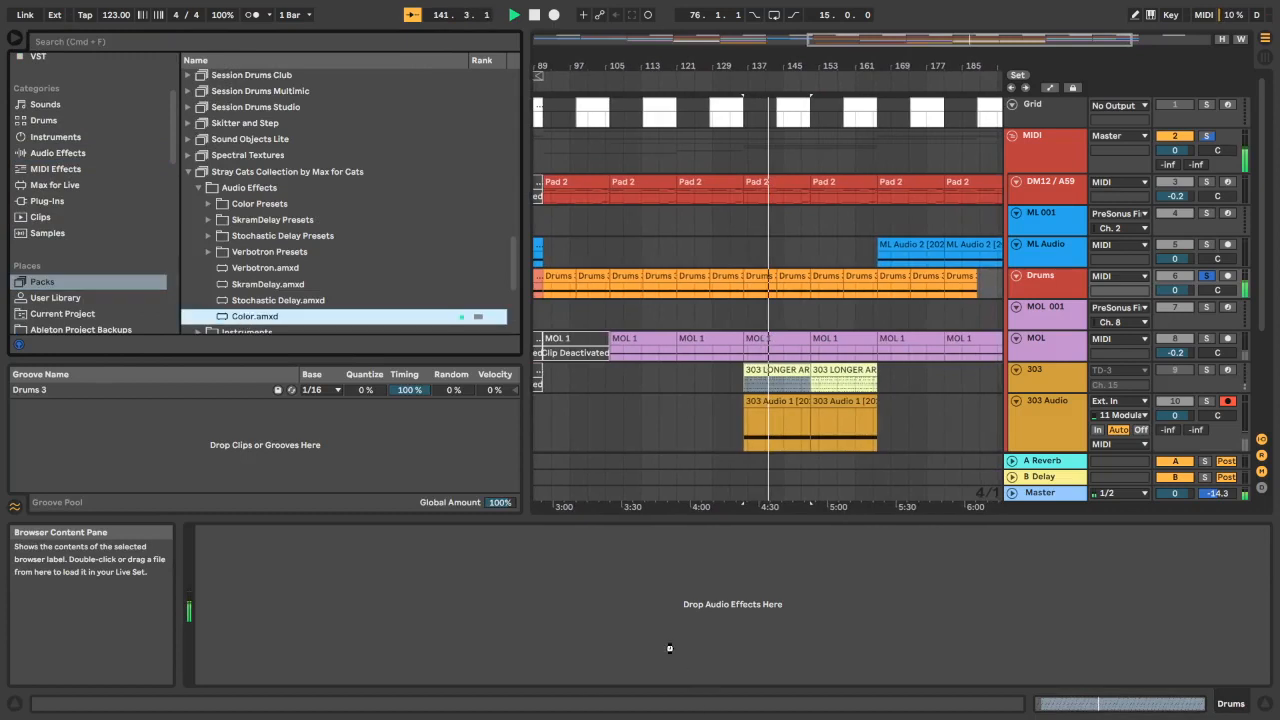
drag(640, 614, 640, 614)
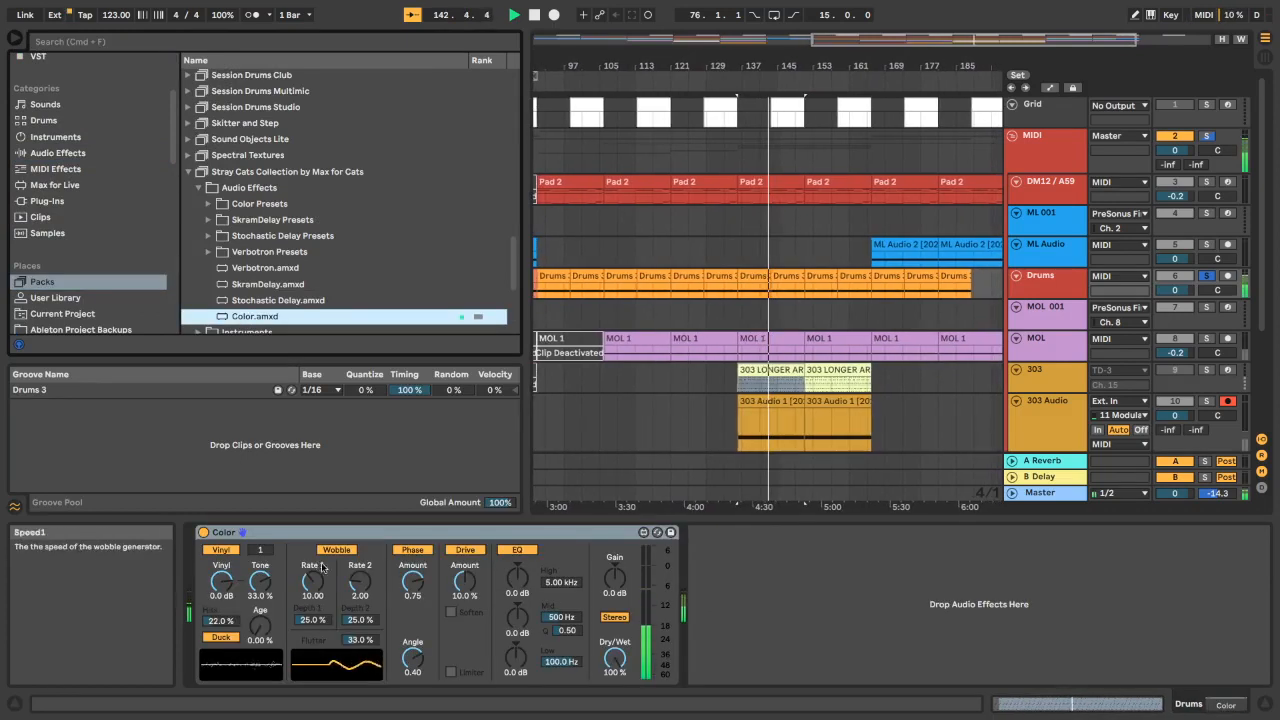
Turn off Color's Vinyl and Wobble sections, and set Drive Amount to 22.9 % and Gain to 4.5 dB
click(221, 549)
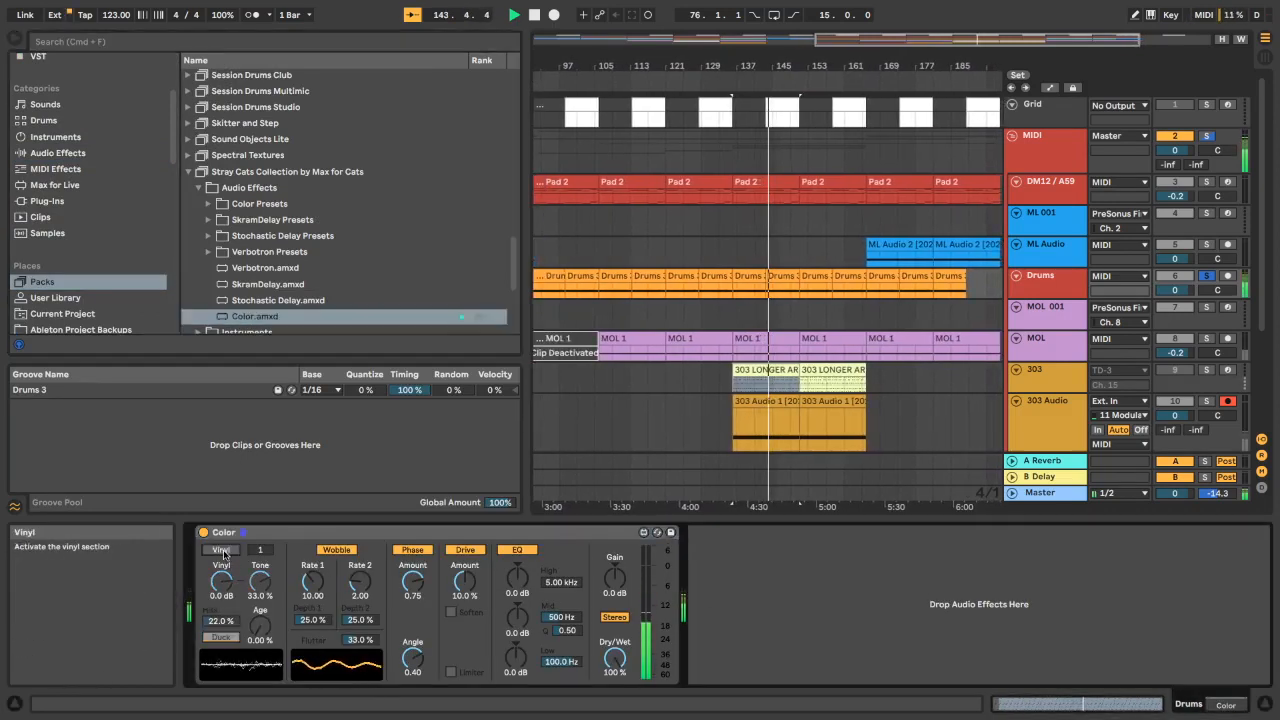
click(336, 549)
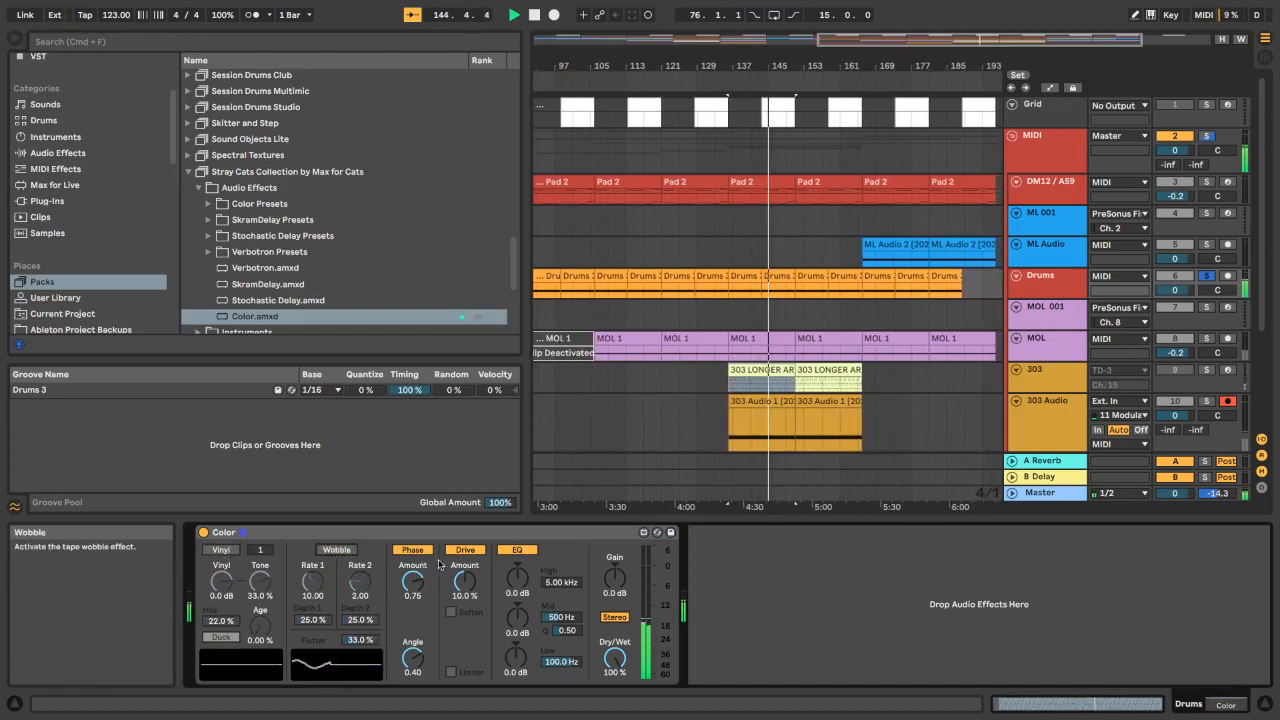
drag(474, 560, 474, 551)
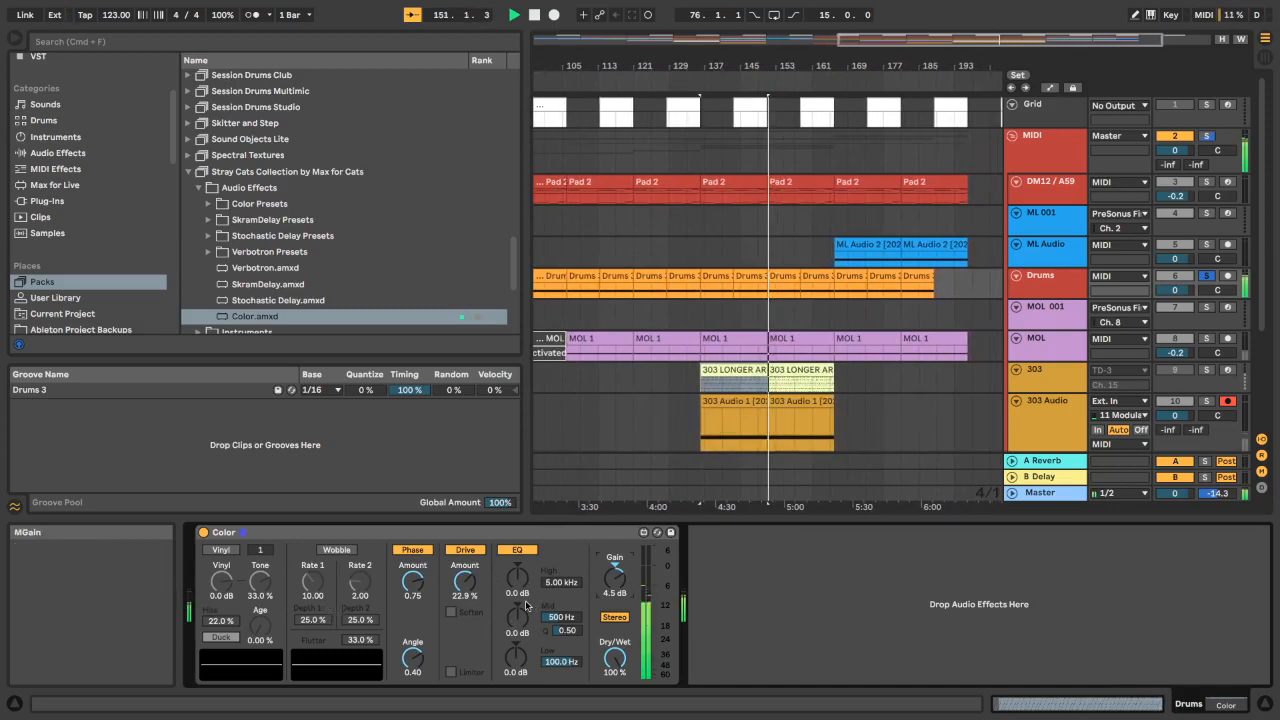
Reactivate Vinyl with type 2, its level at -inf dB, Mix at 100 % and Age at 8.66 %
click(221, 550)
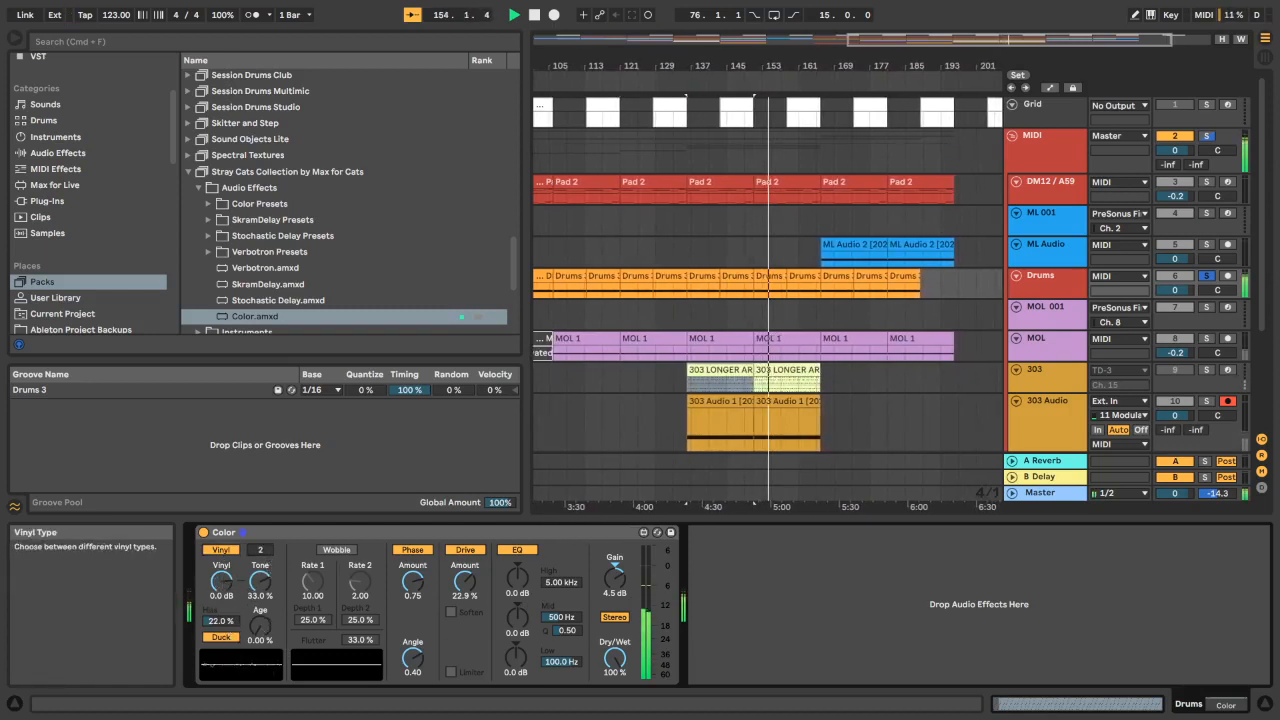
drag(222, 619, 260, 622)
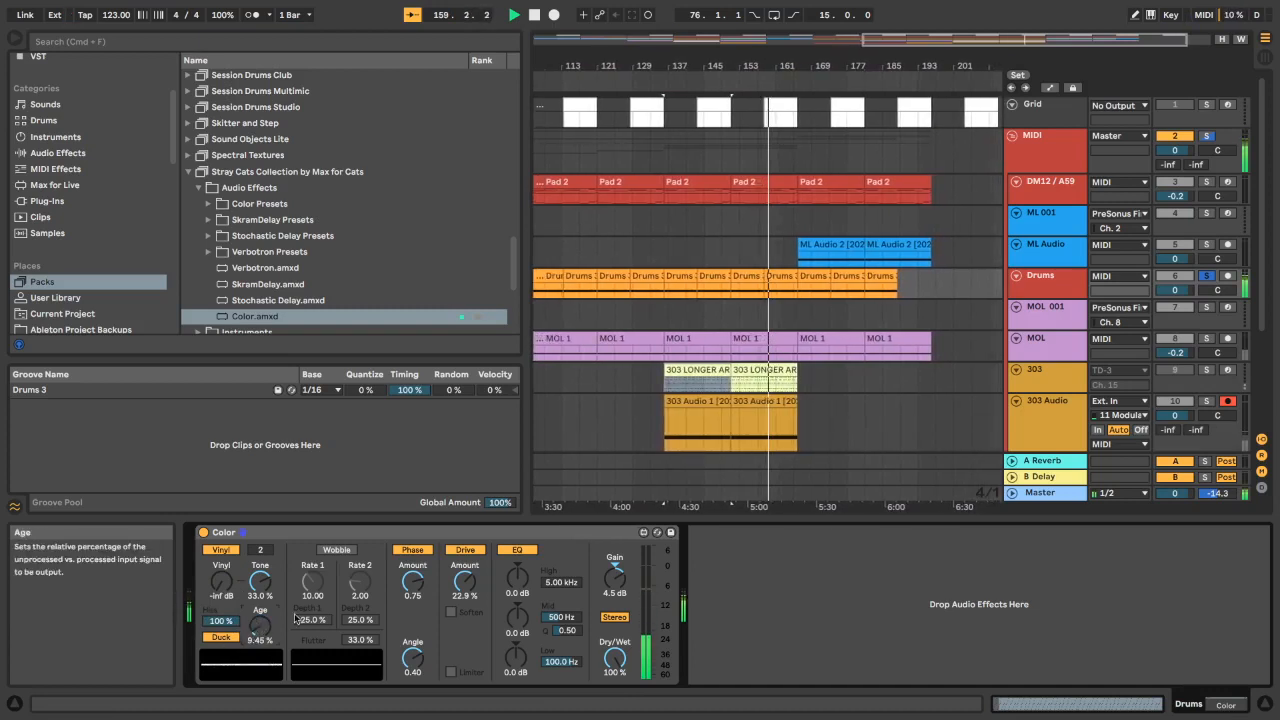
mouse_move(260, 622)
mouse_down()
mouse_move(260, 596)
mouse_move(260, 636)
mouse_up()
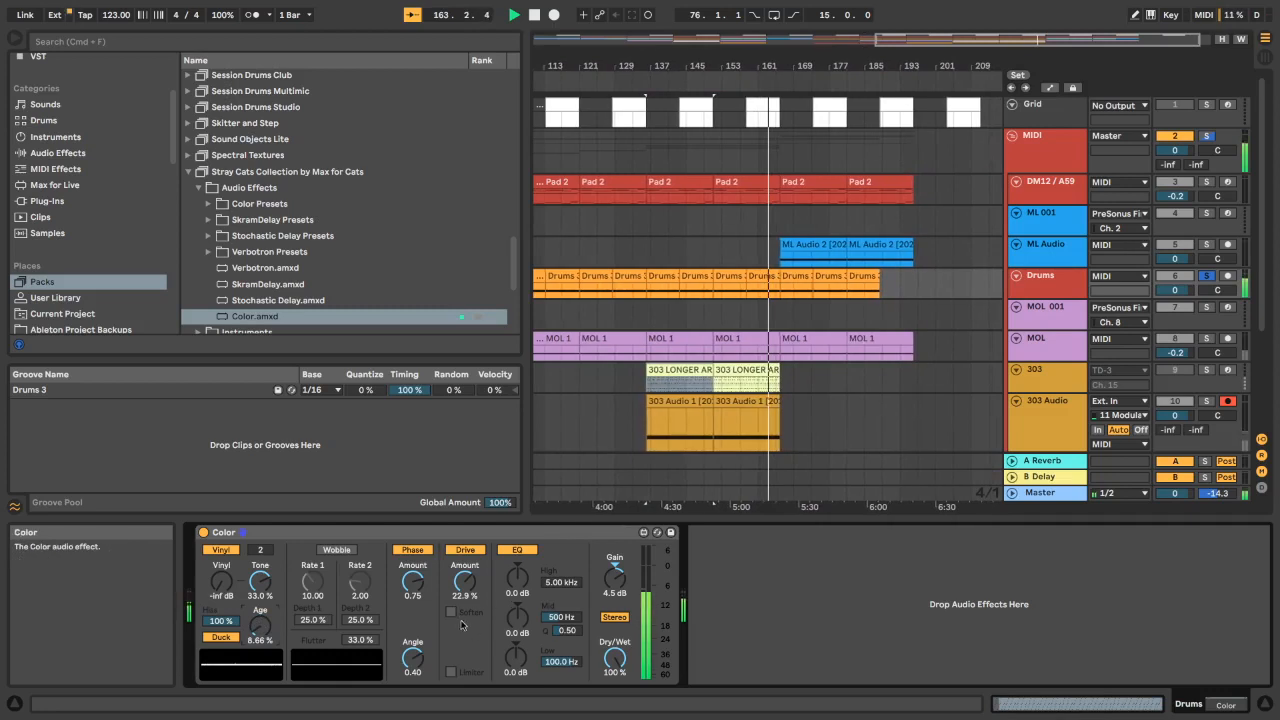
Compare the drums with Phase off and on in Stereo, switch the output to Mono, and repeat the comparison
click(413, 550)
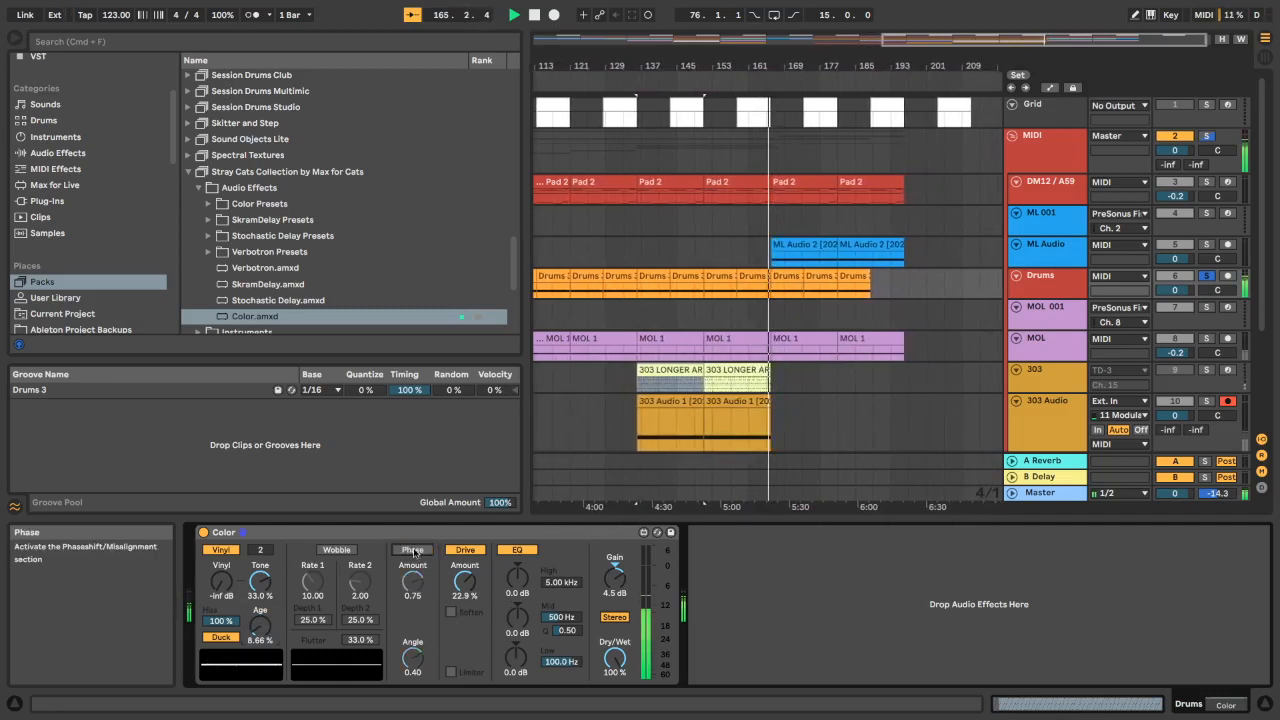
click(413, 550)
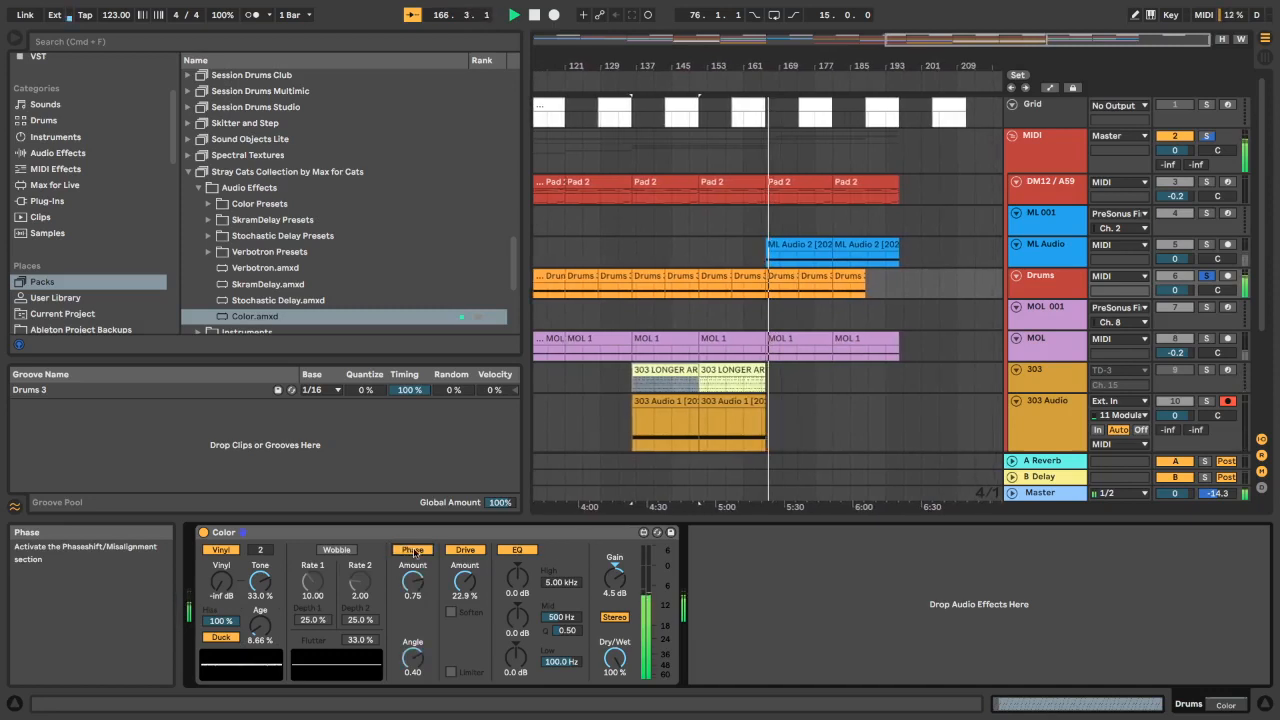
click(615, 618)
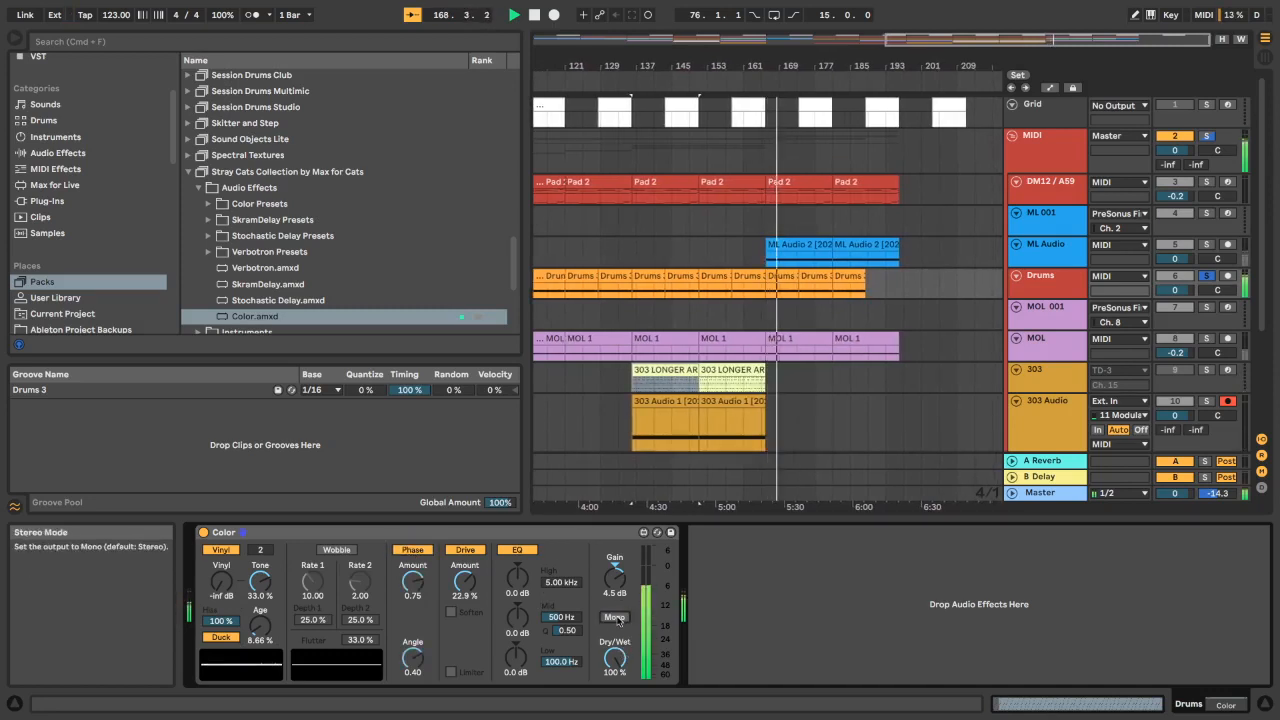
click(615, 618)
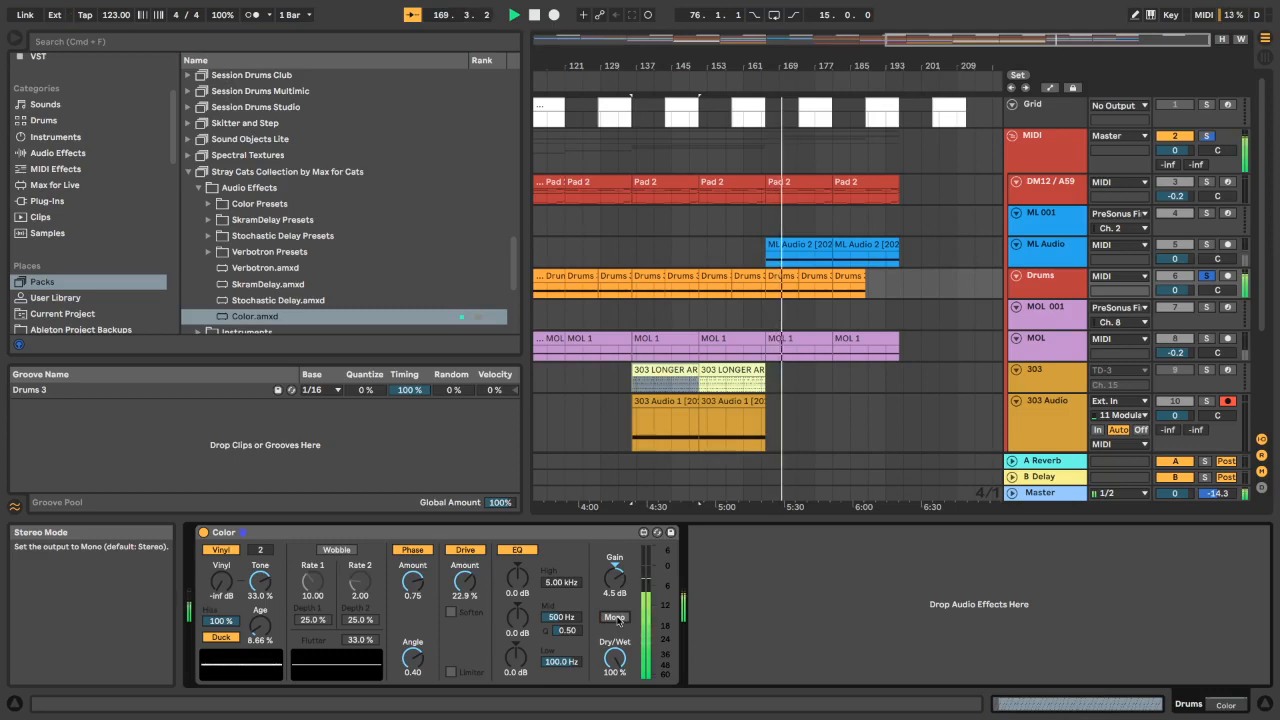
click(615, 618)
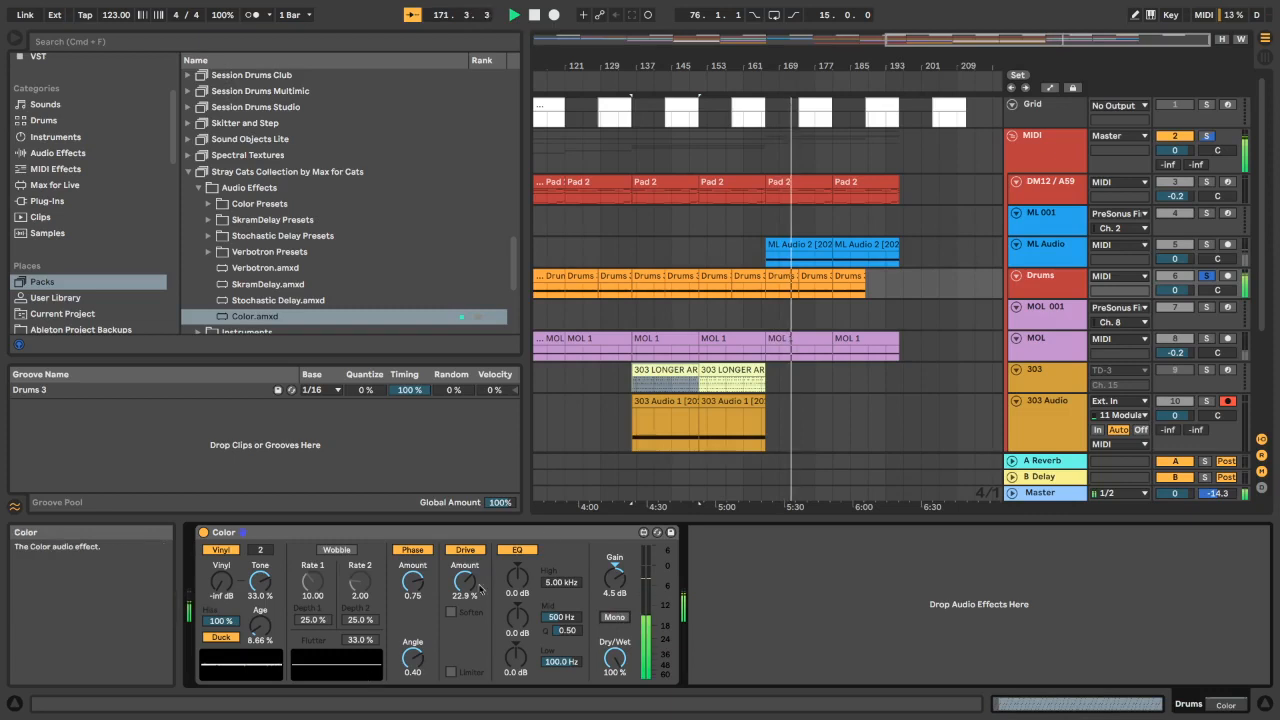
click(421, 554)
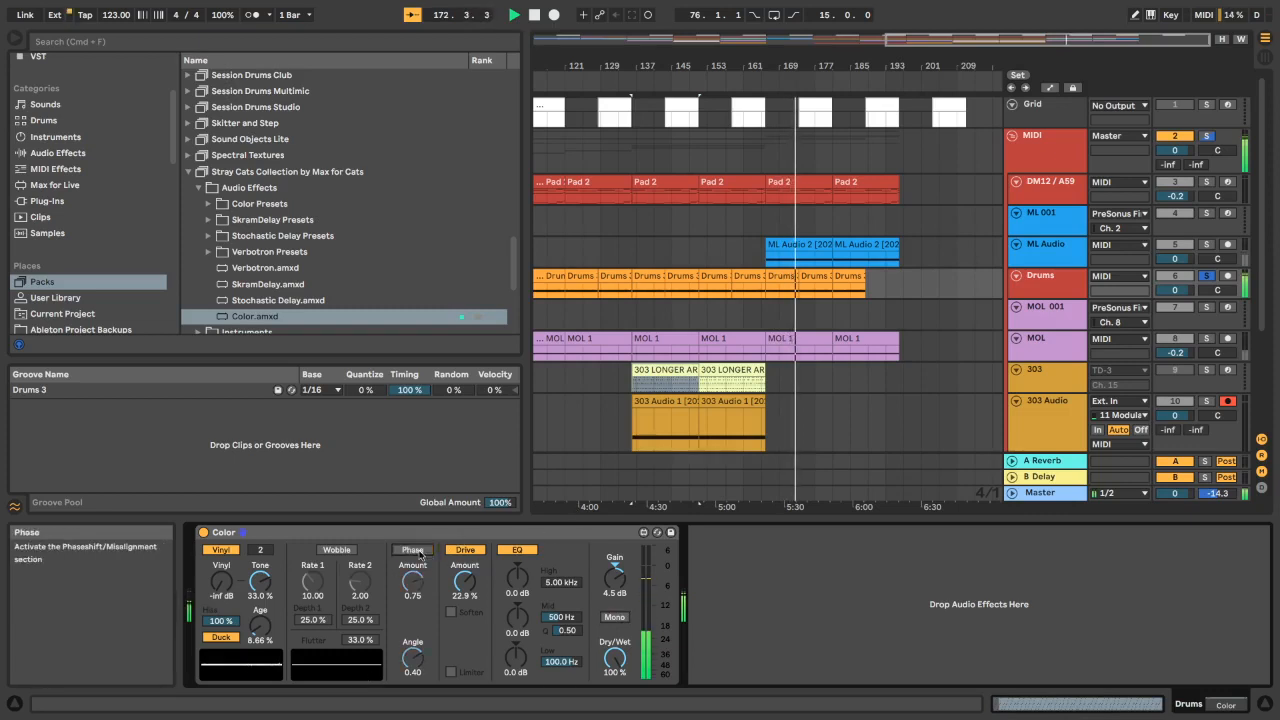
click(420, 554)
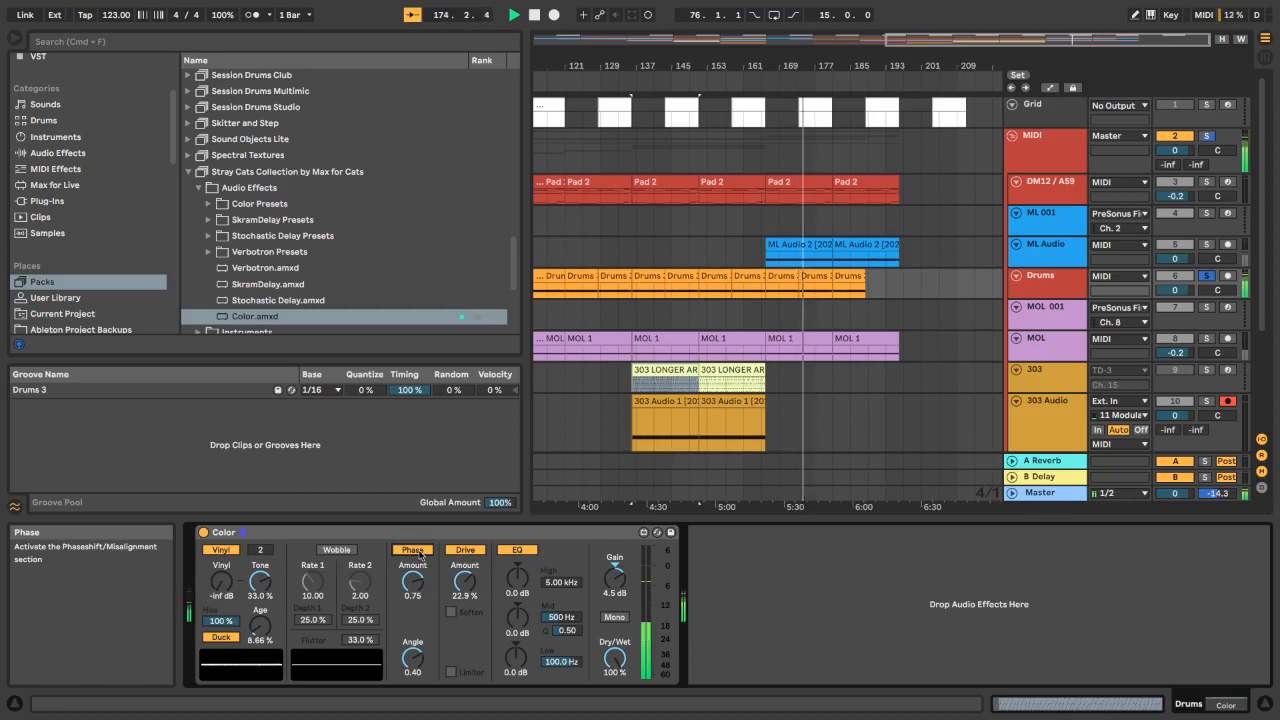
Enable Soften with Drive Amount at 61.3 %, and compare the drums with Color bypassed and active
click(463, 611)
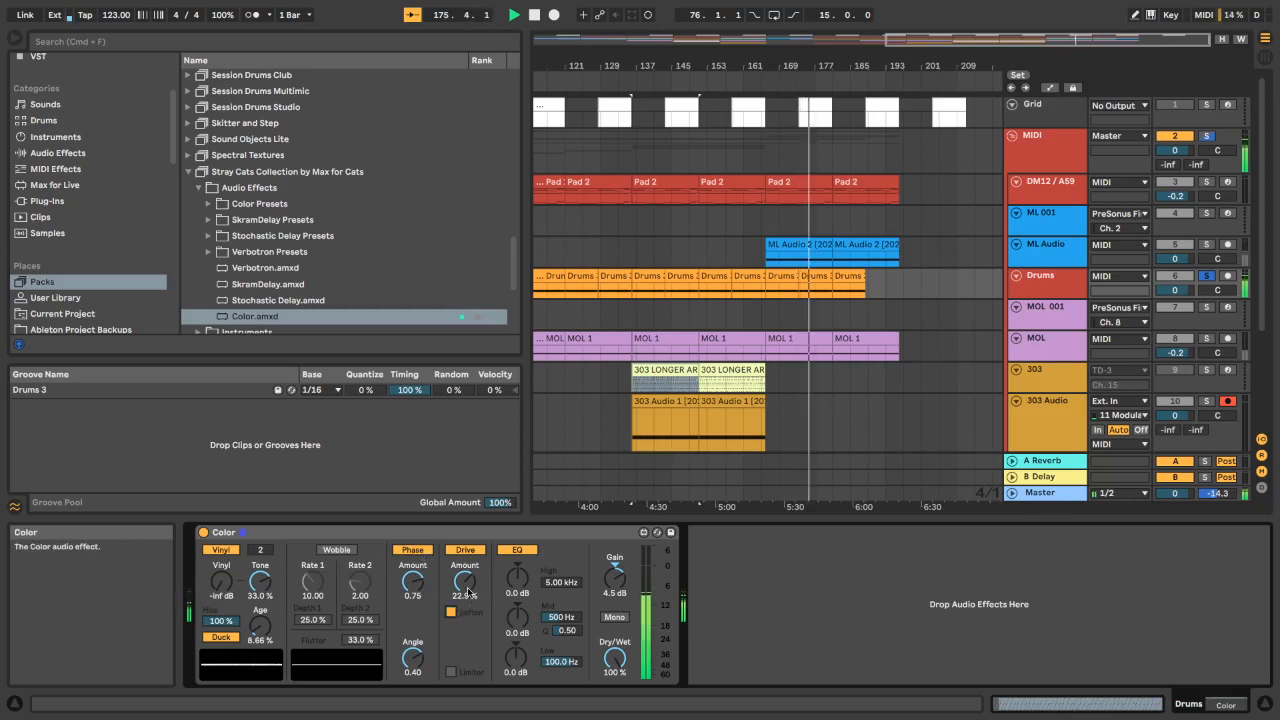
drag(465, 580, 465, 530)
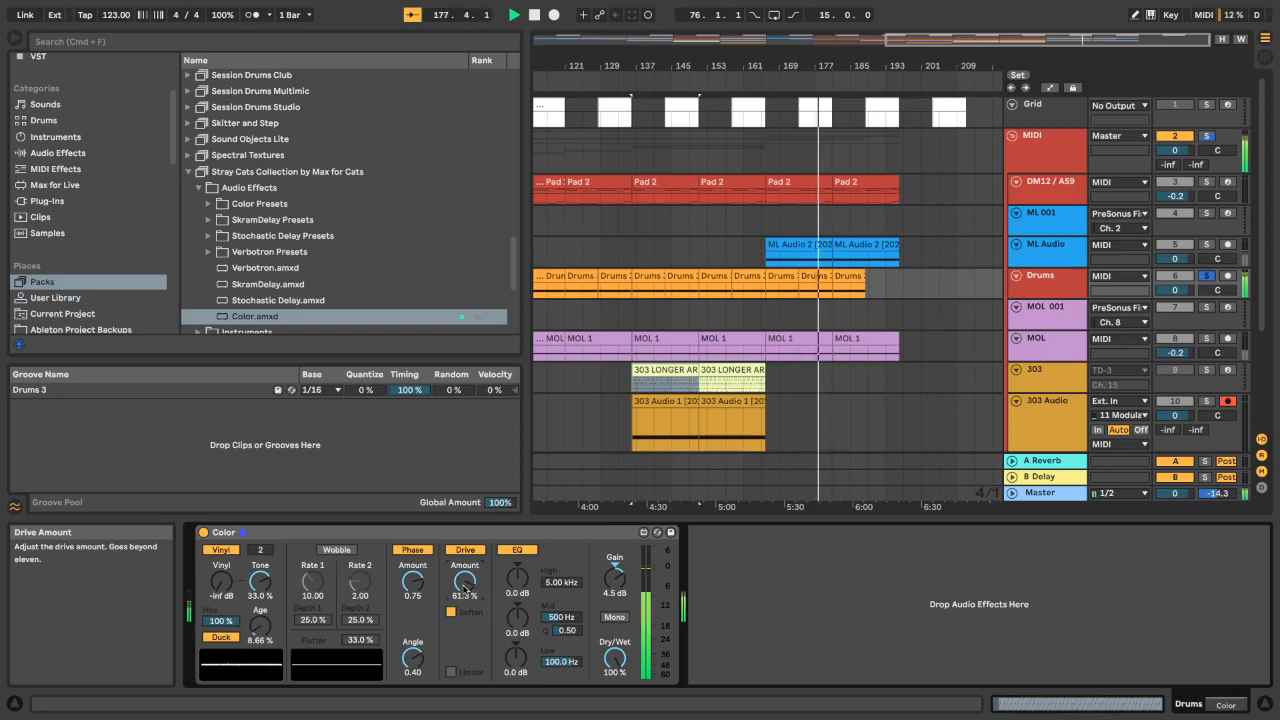
click(203, 533)
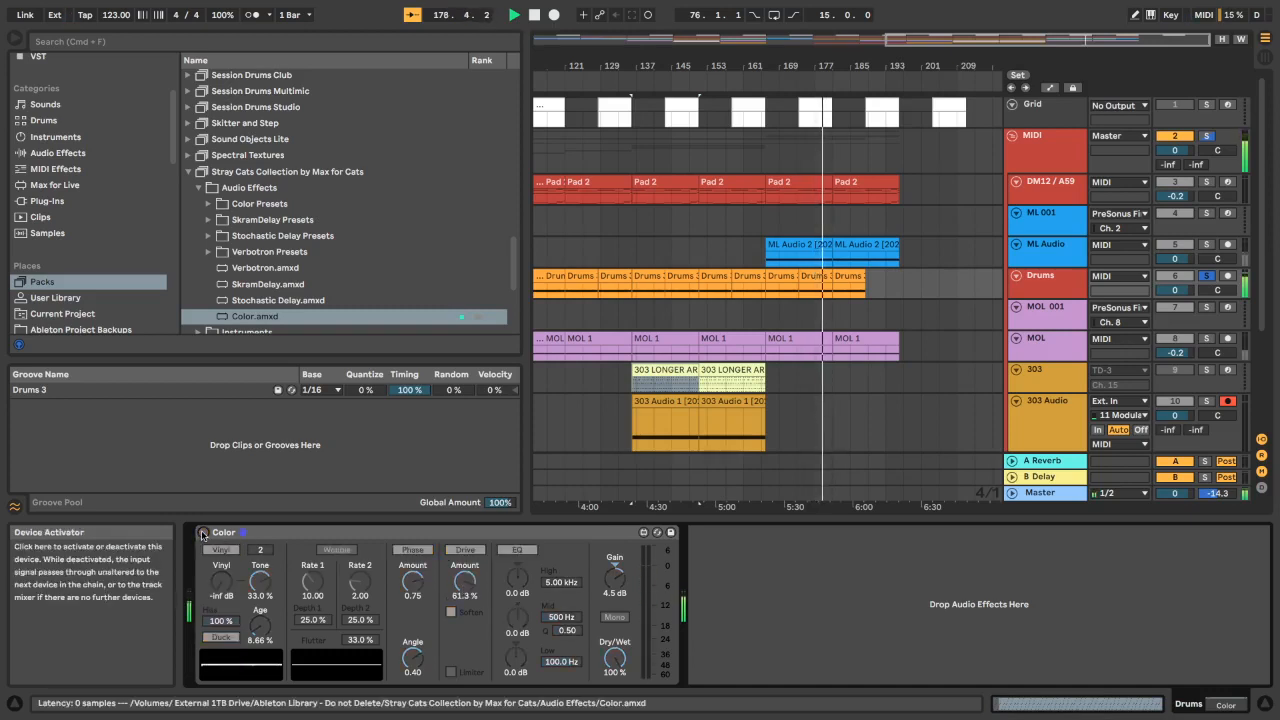
click(203, 533)
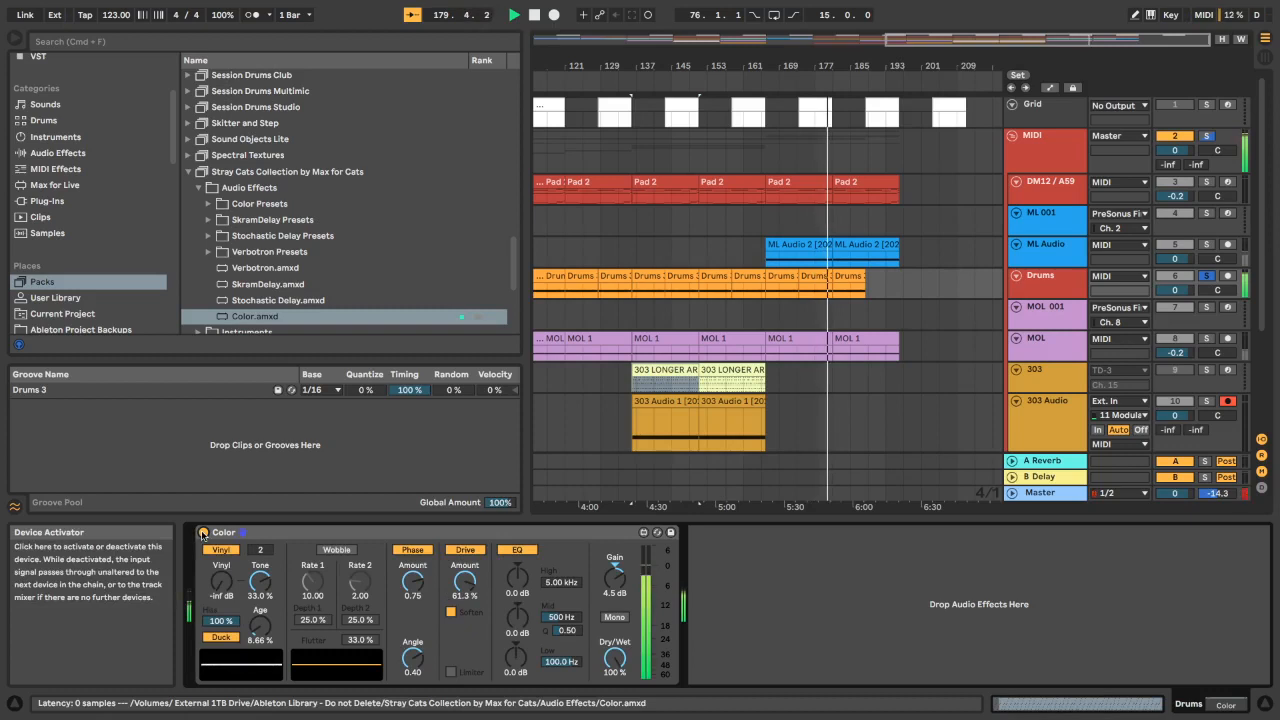
click(203, 533)
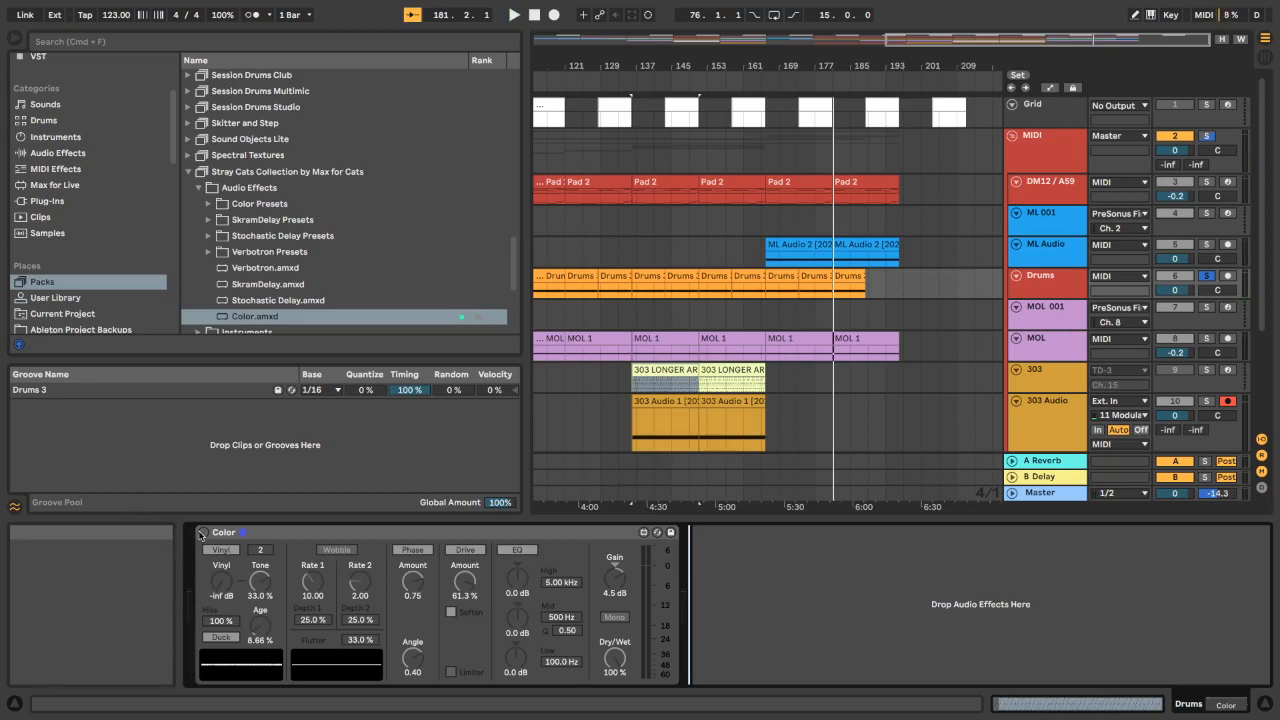
click(203, 533)
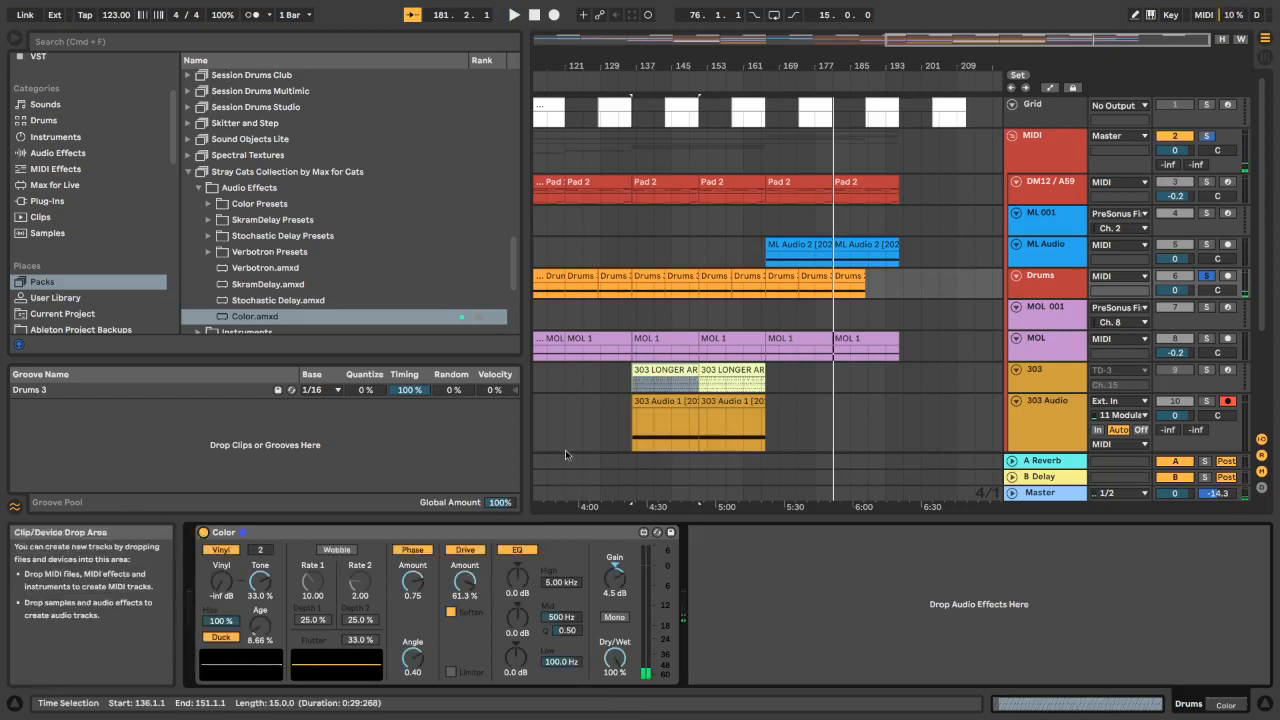
Play the Drums clip starting at bar 121 and loop it
click(584, 275)
key(space)
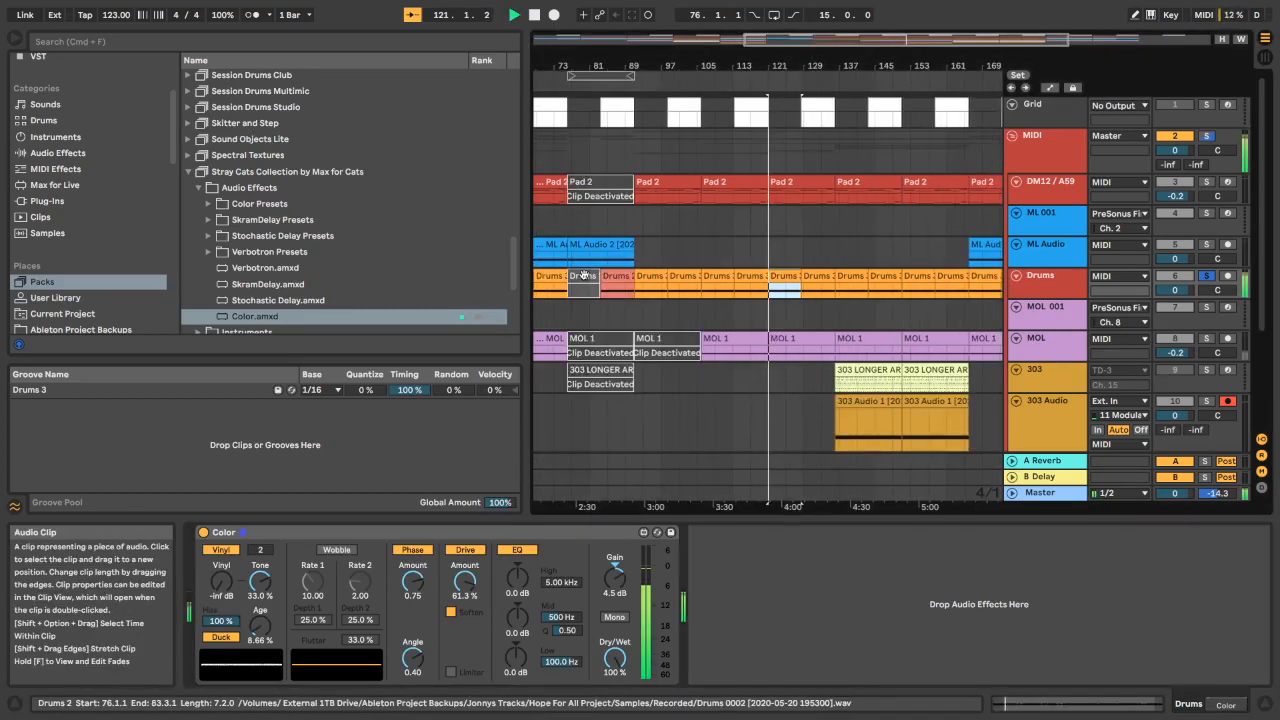
key(super+l)
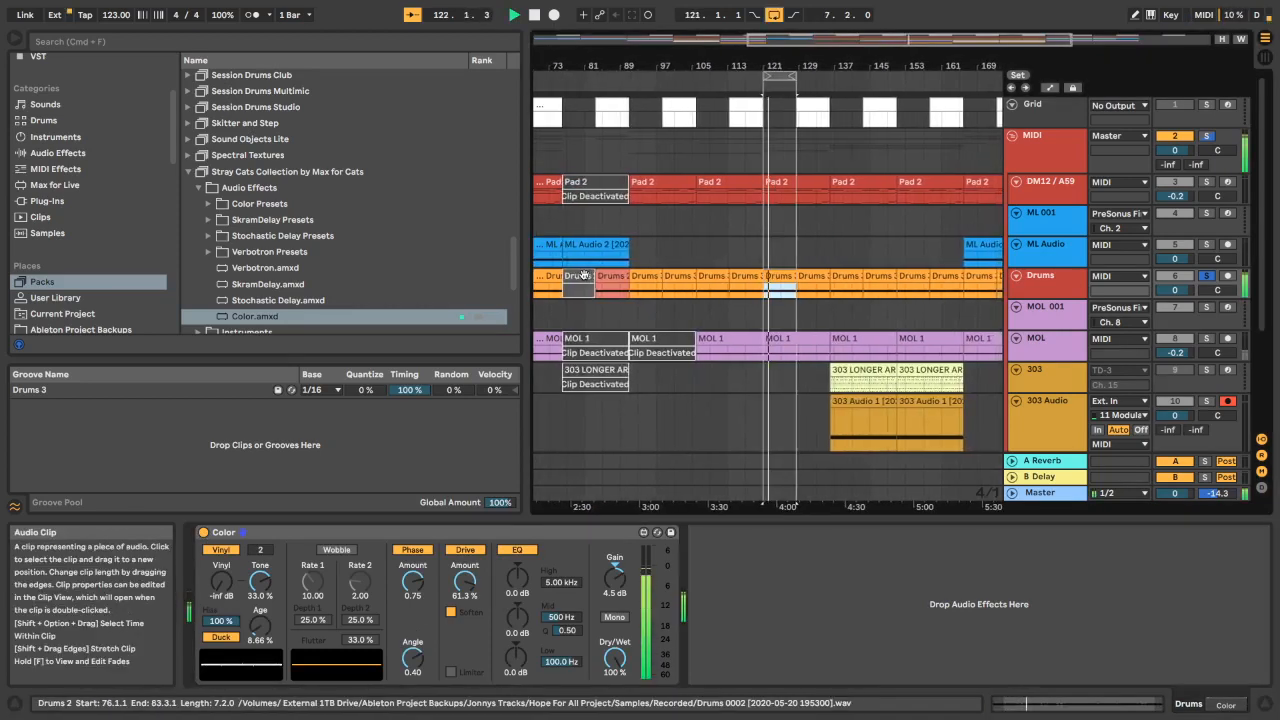
Compare the looped drums with Drive and Soften each off and on, and toggle the output between Stereo and Mono
click(464, 550)
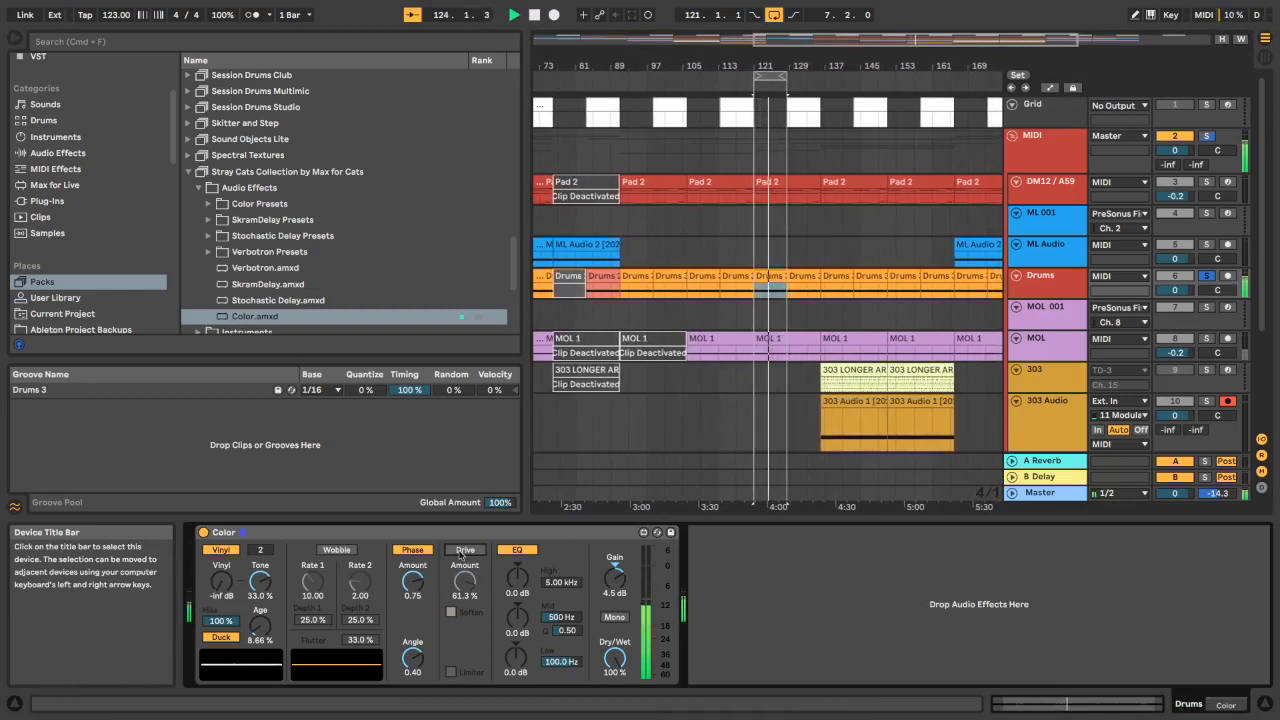
click(463, 551)
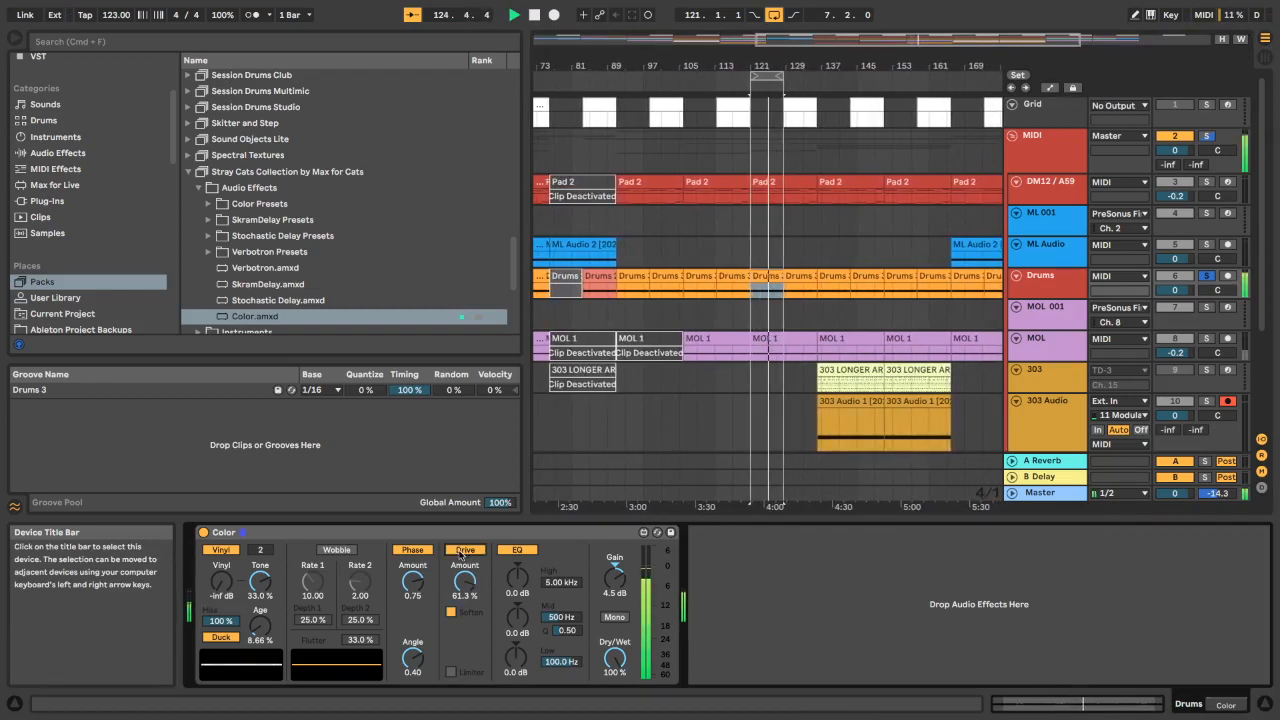
click(451, 612)
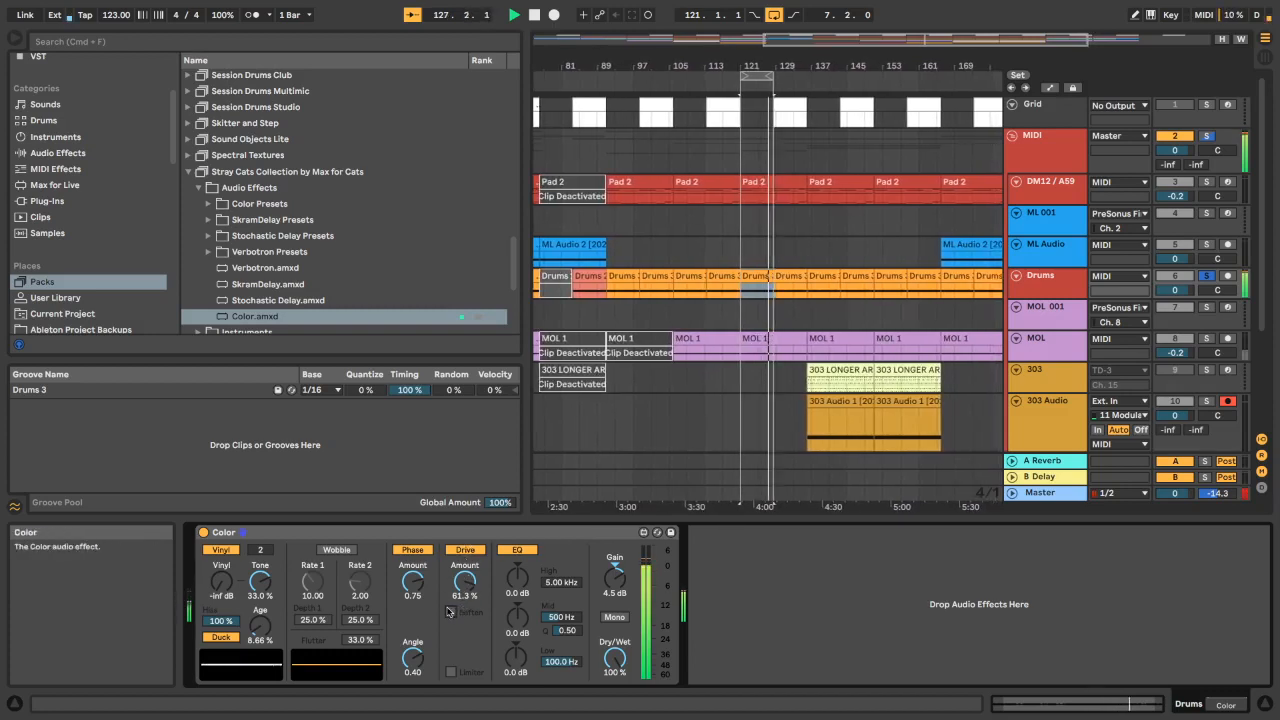
click(451, 612)
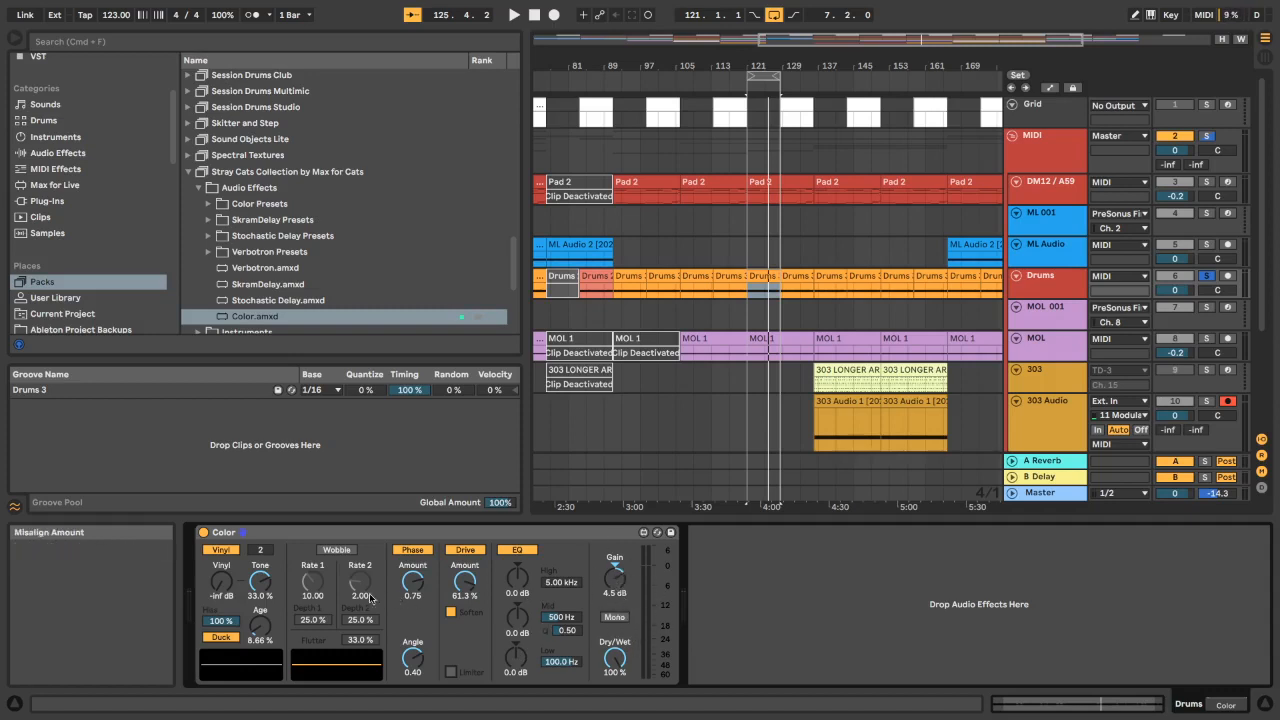
click(605, 618)
click(615, 620)
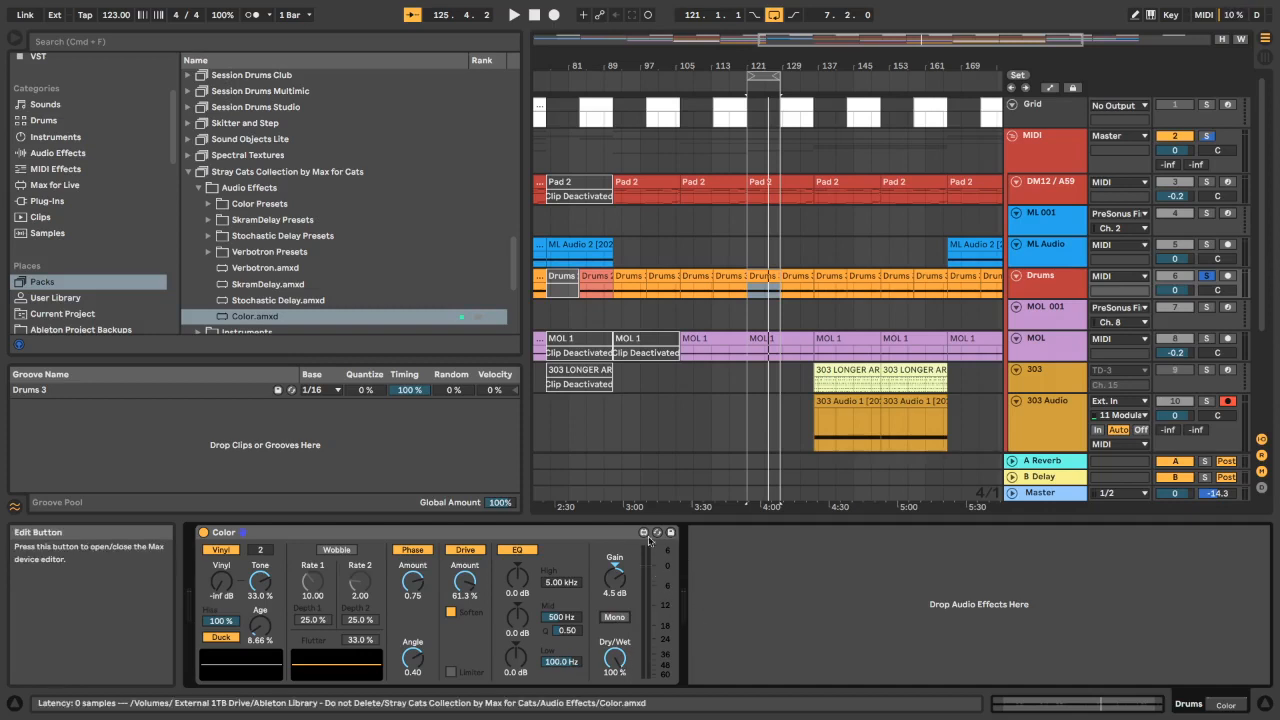
Play the looped drums briefly, and hide the browser and the device view
key(space)
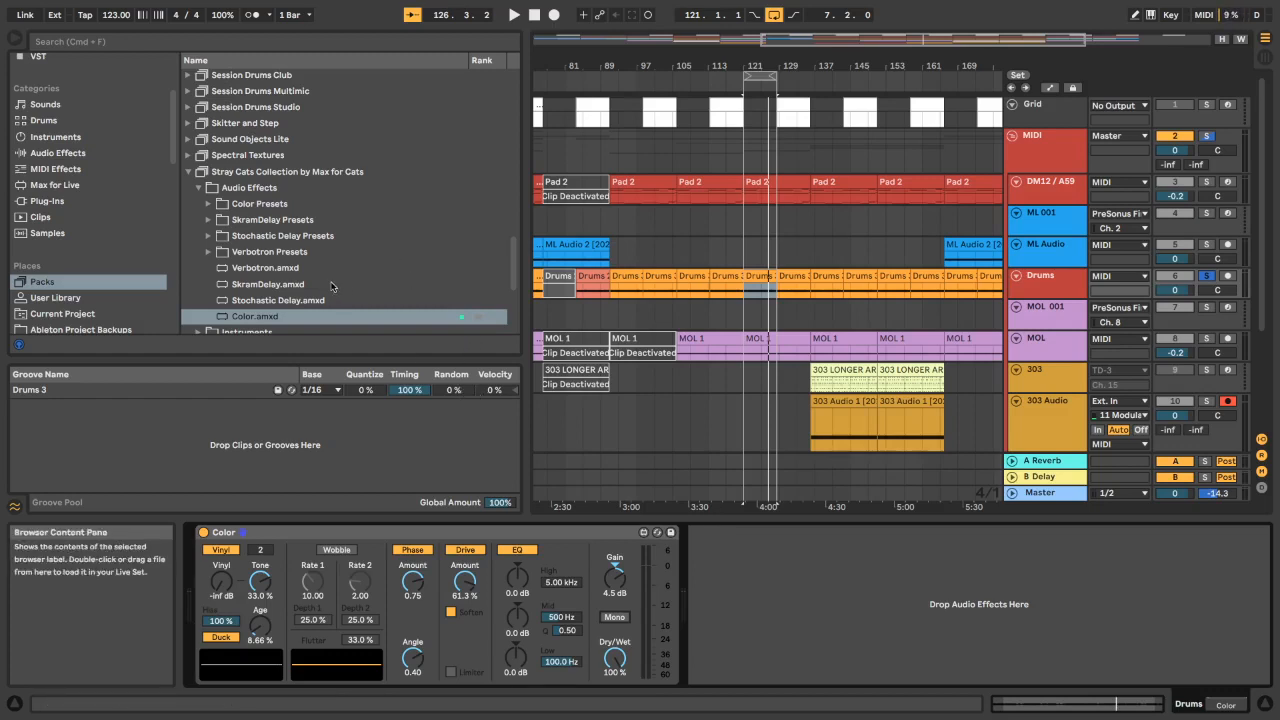
click(14, 37)
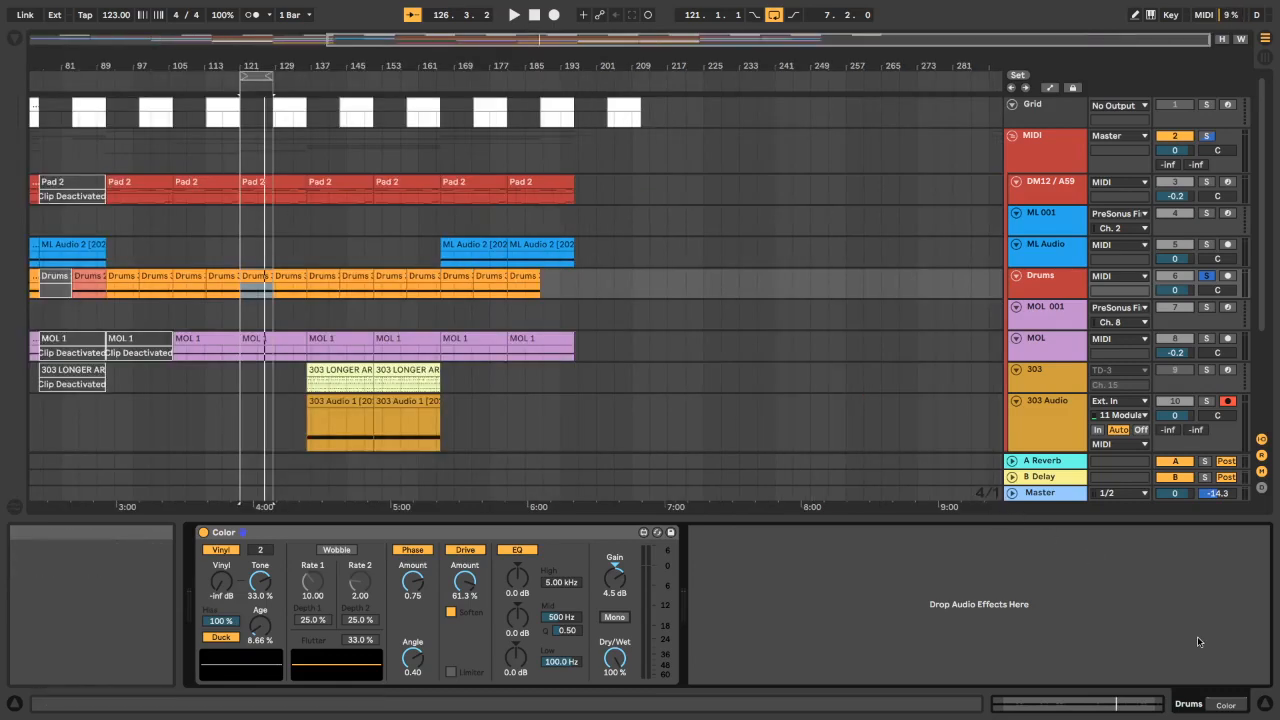
click(1266, 704)
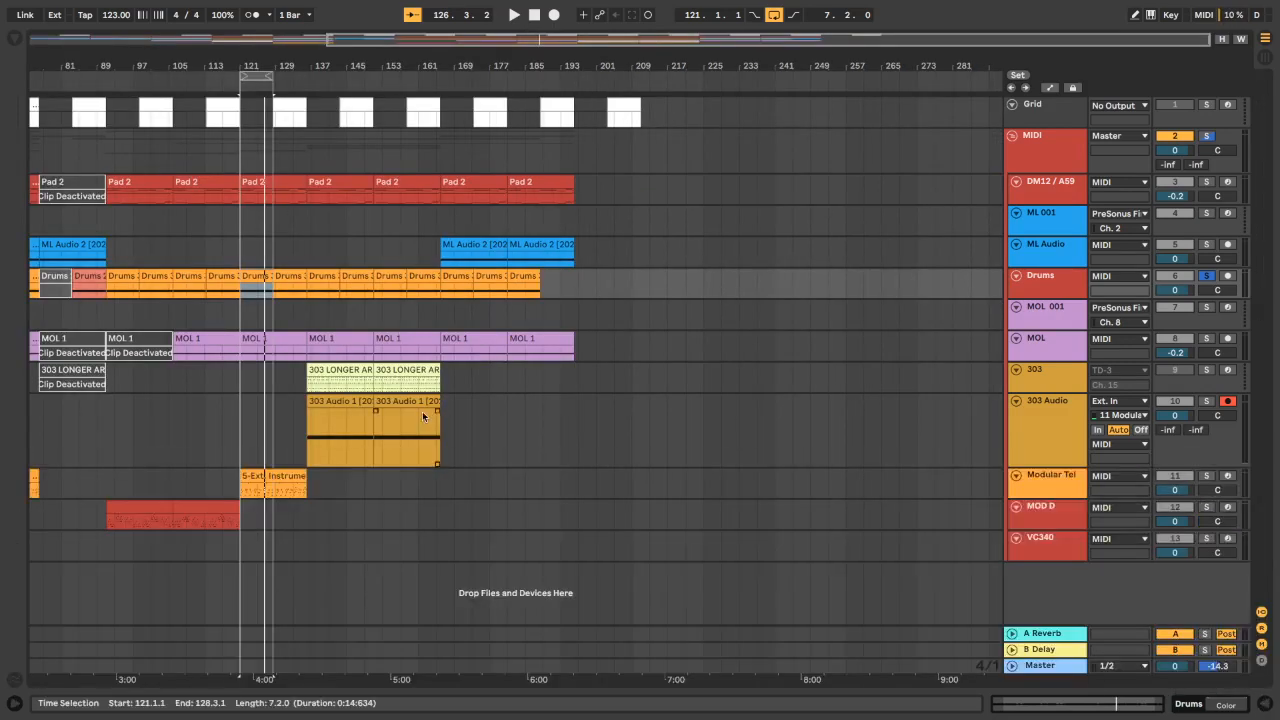